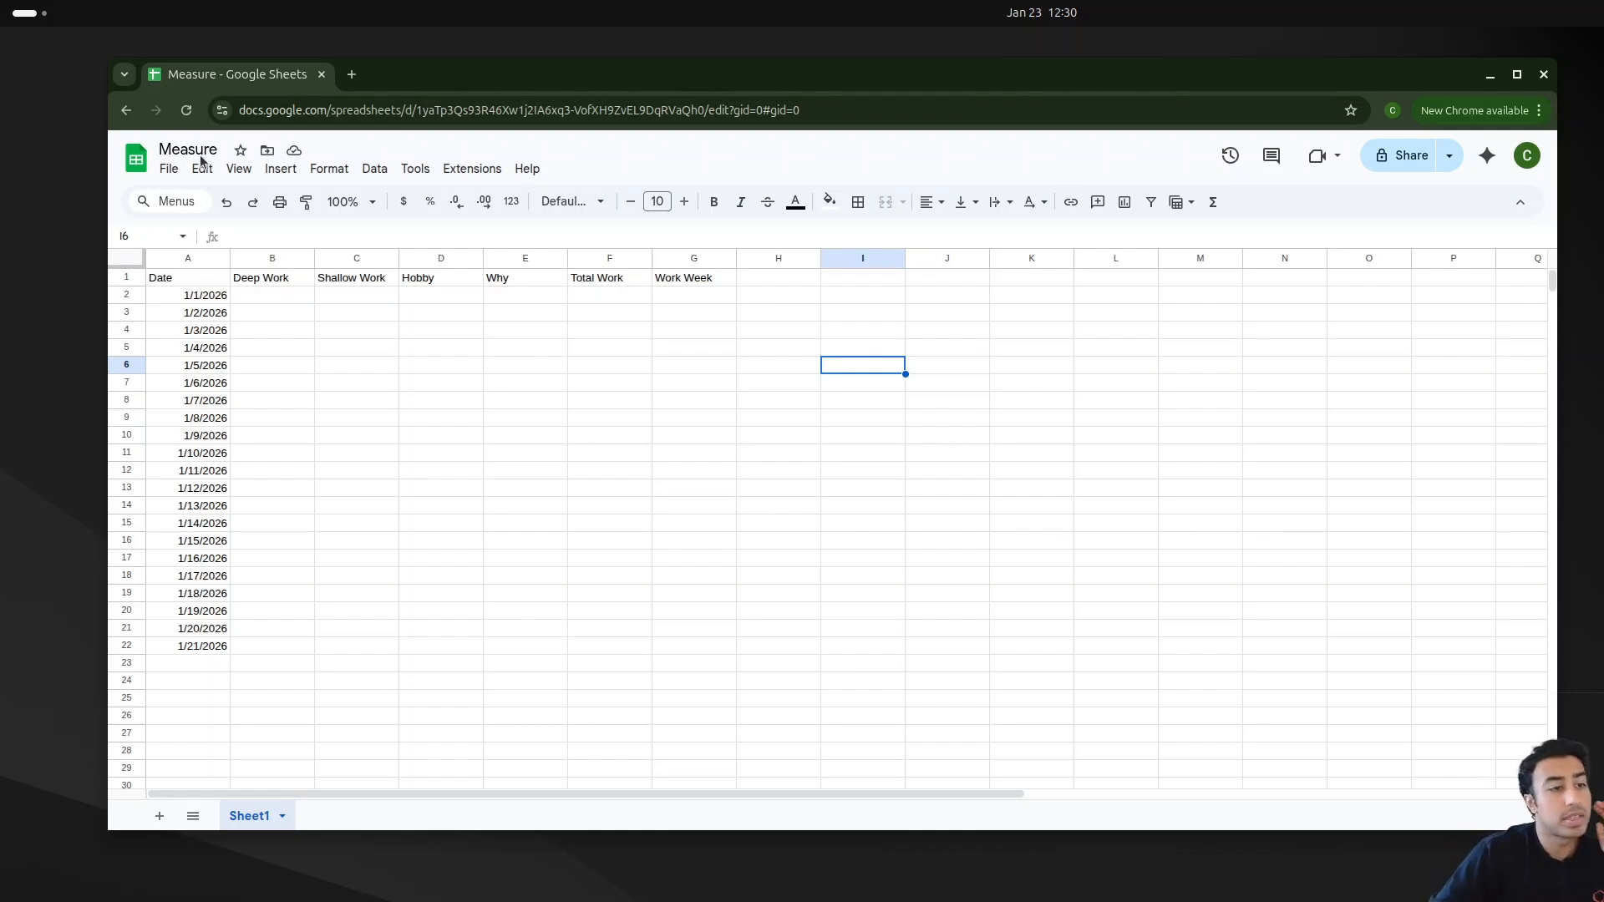
Step: Rename the sheet tab to raw
right_click(258, 819)
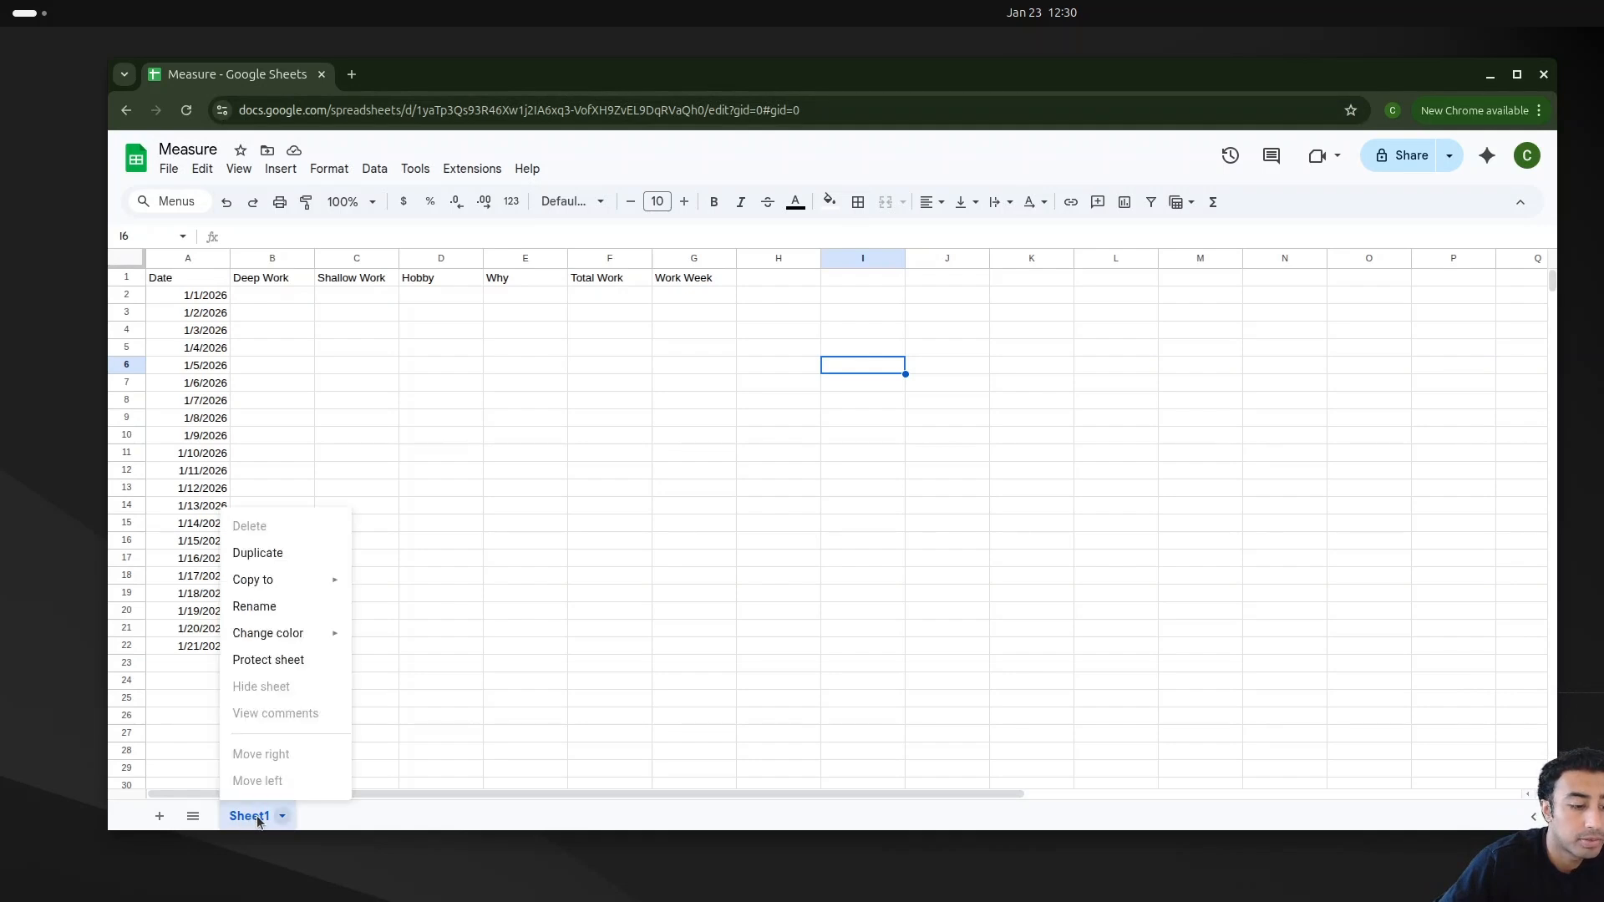
left_click(280, 608)
type("raw")
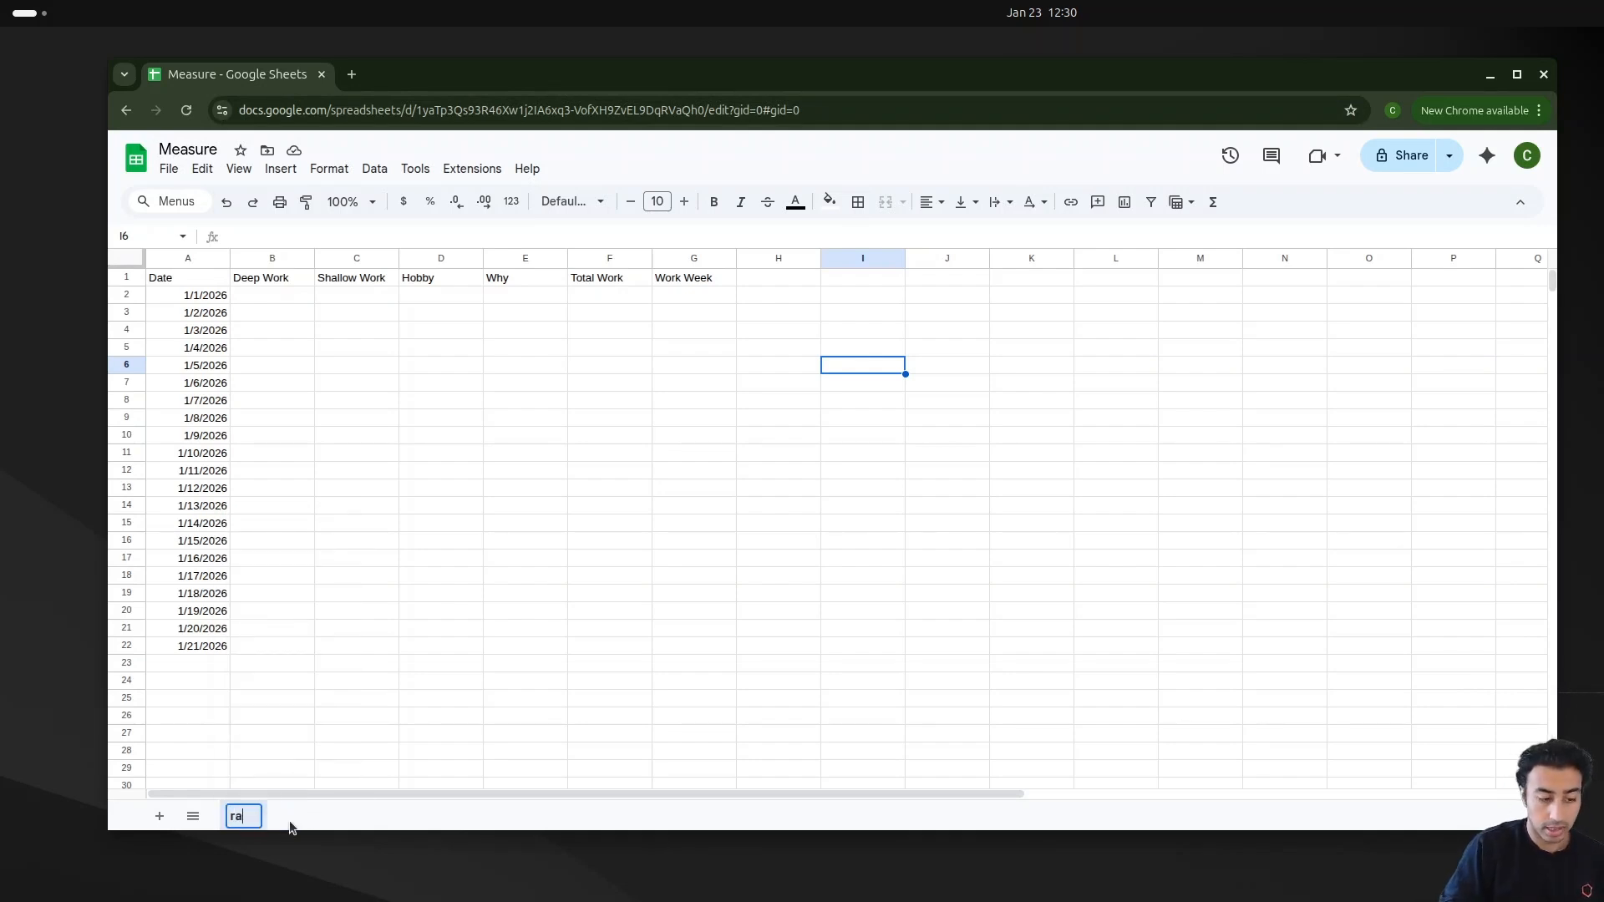
key("Return")
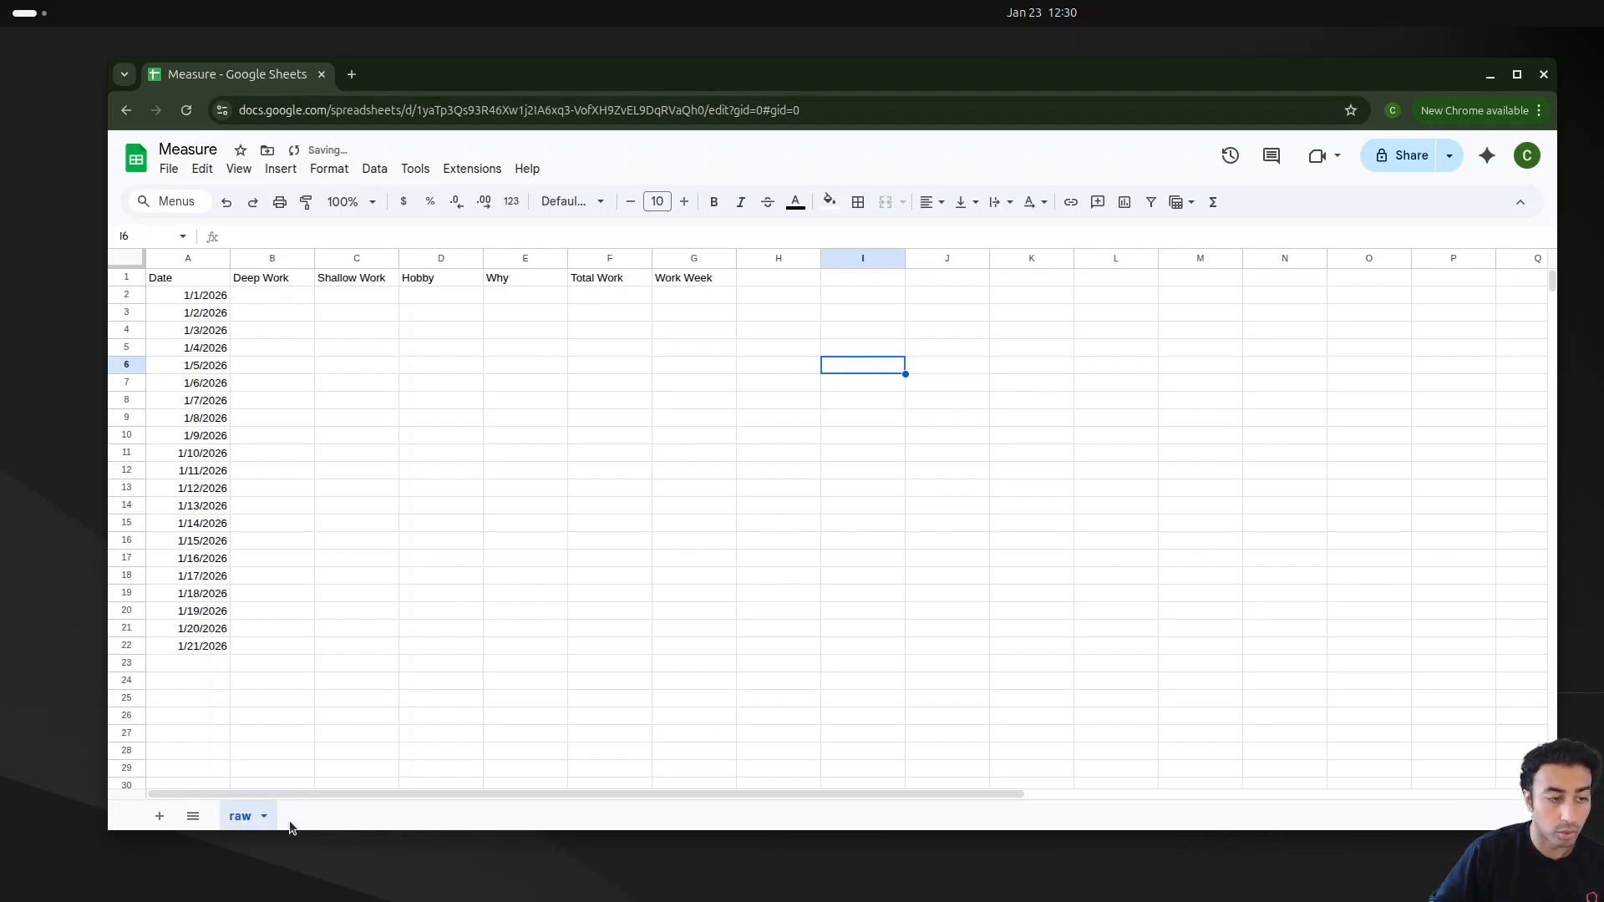
Step: Look over the date rows and the Deep Work, Shallow Work, Hobby, Why, Total Work and Work Week columns
left_click(202, 307)
left_click(202, 334)
left_click(200, 401)
left_click(215, 650)
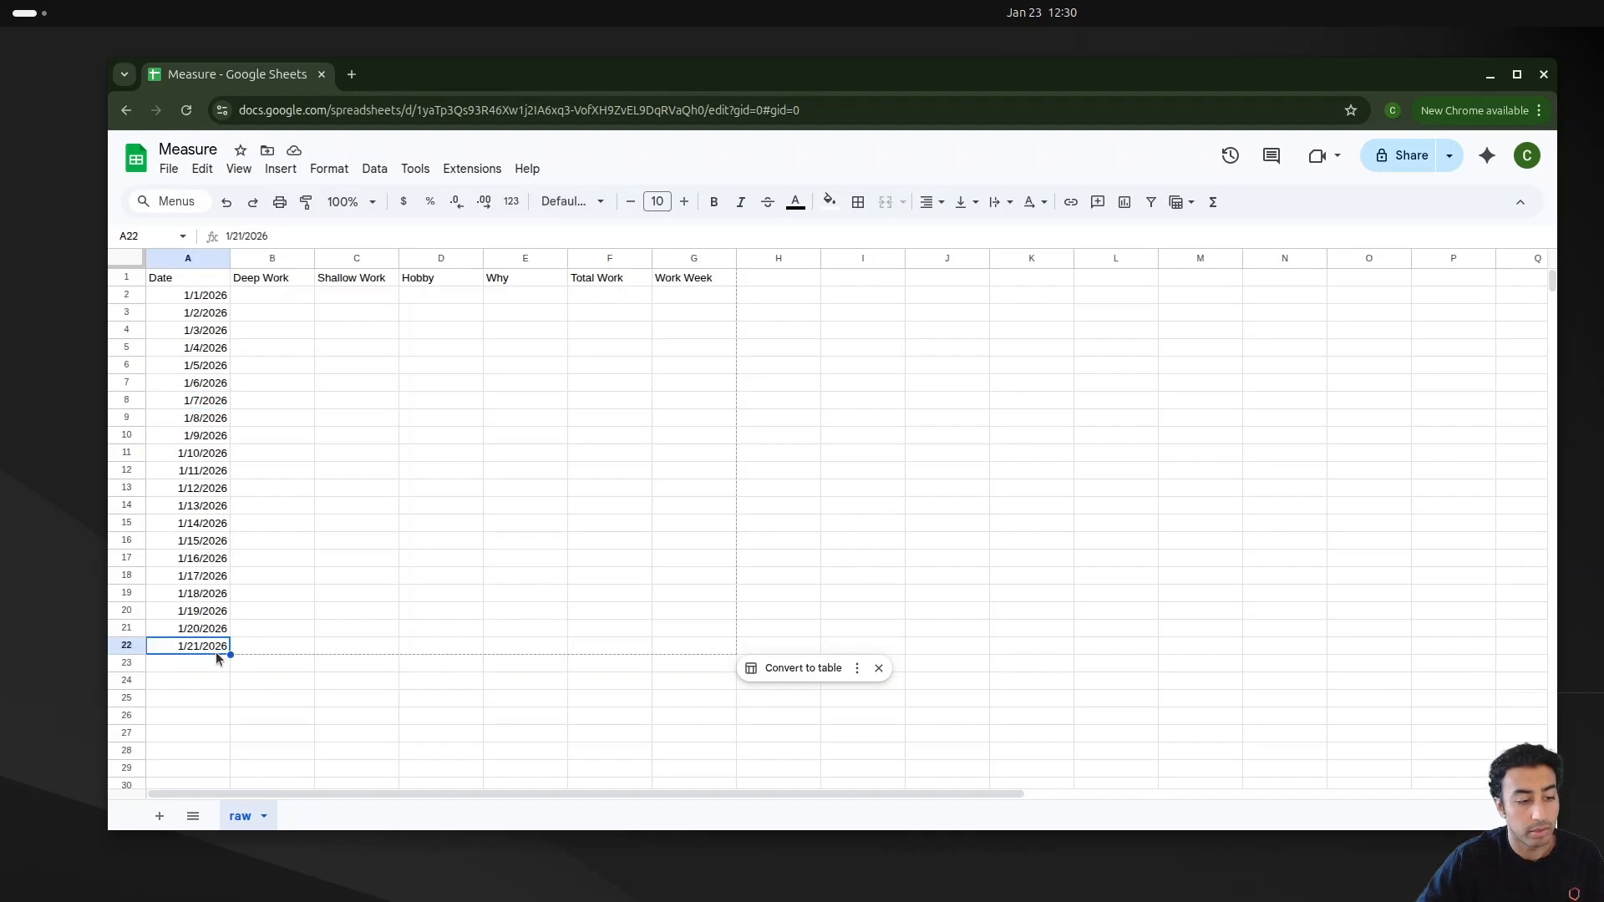
left_click(407, 452)
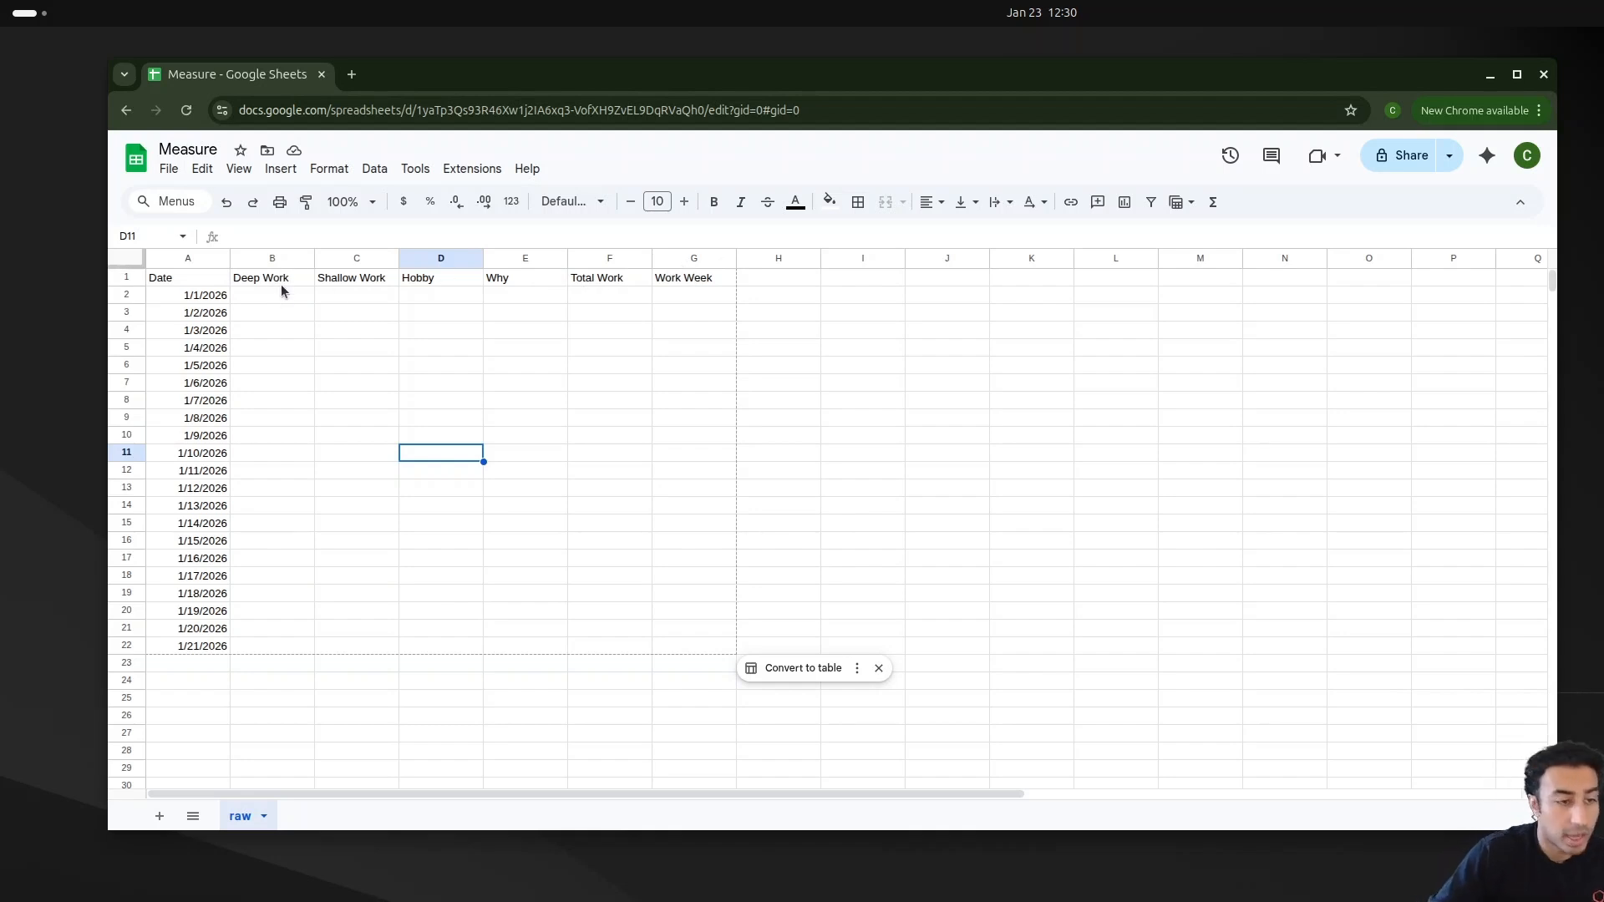
left_click(370, 283)
left_click(441, 282)
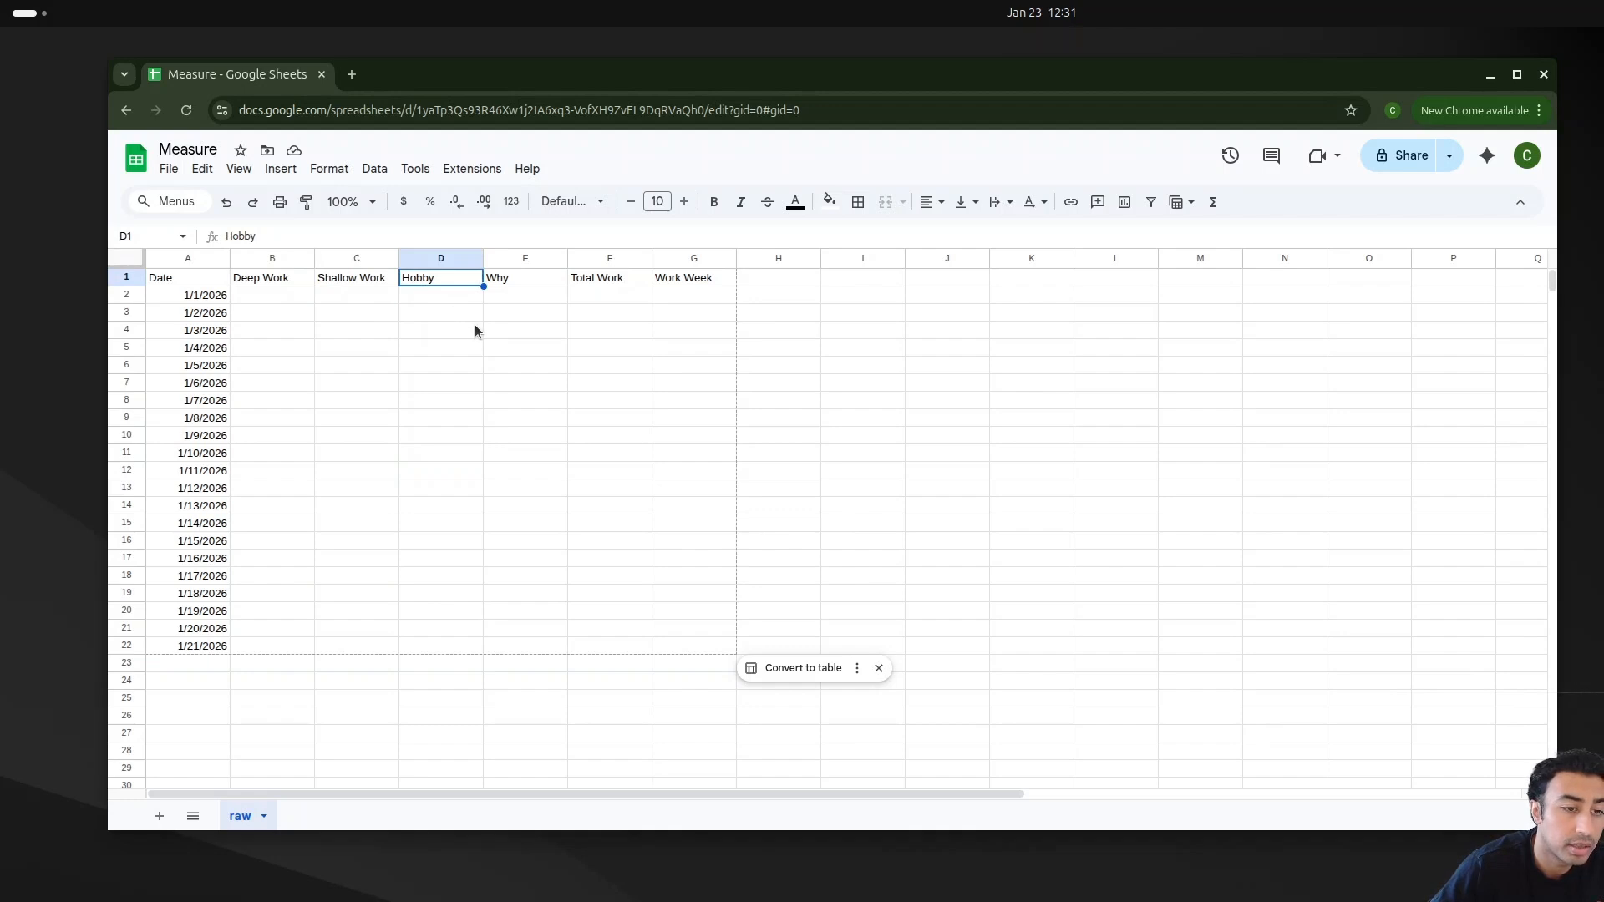
left_click(513, 284)
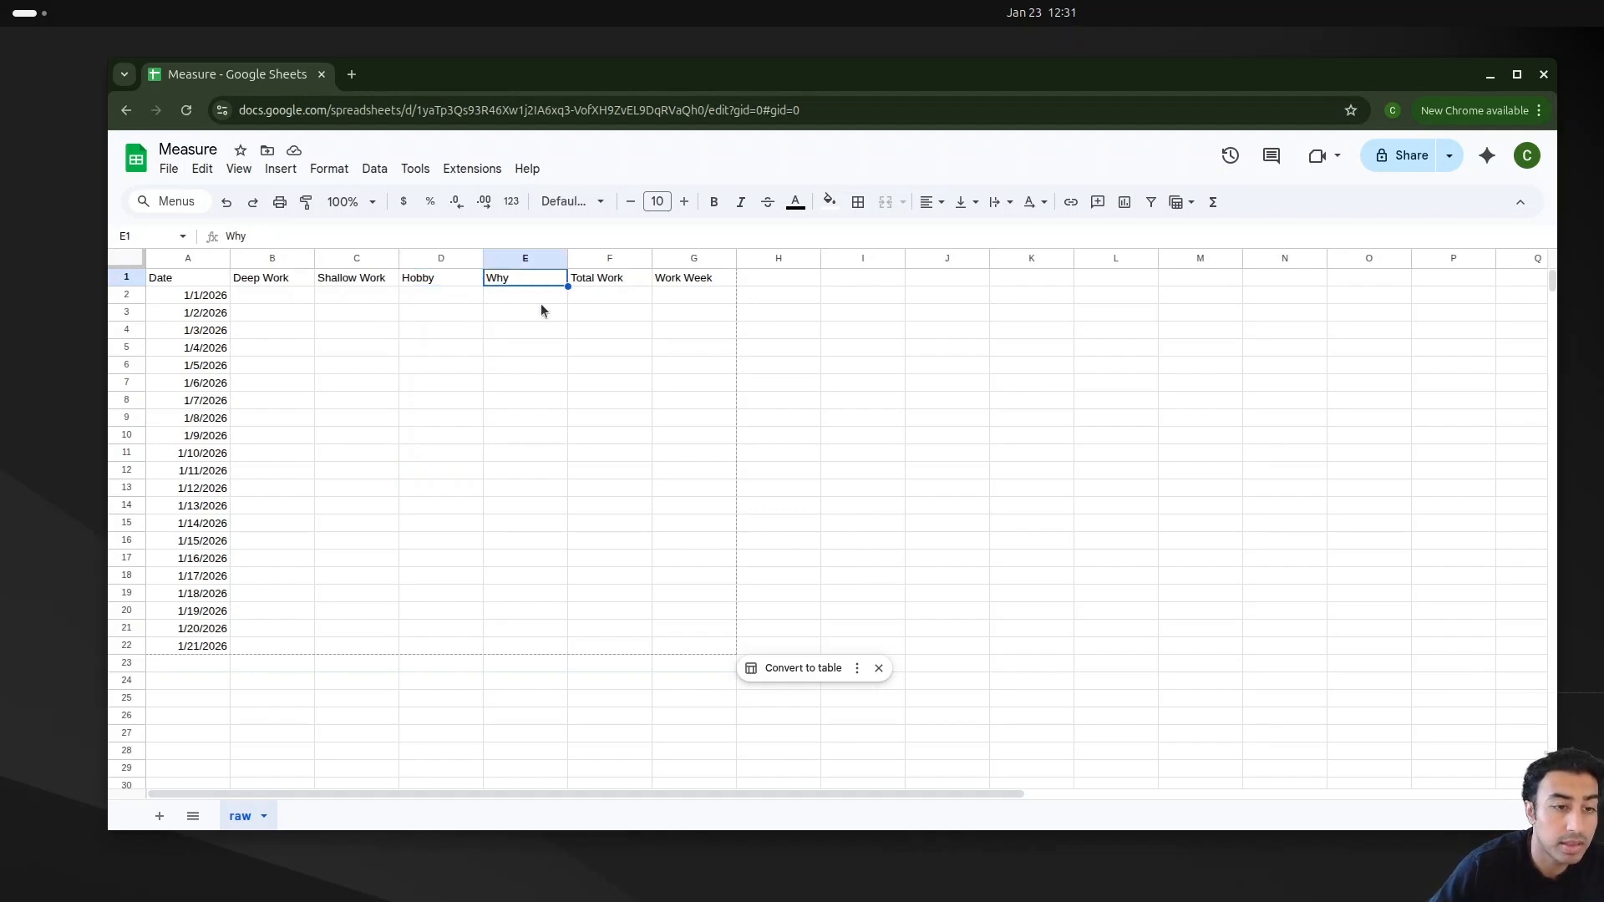
left_click(516, 297)
left_click_drag(525, 331, 524, 348)
left_click(525, 438)
left_click_drag(527, 629, 526, 299)
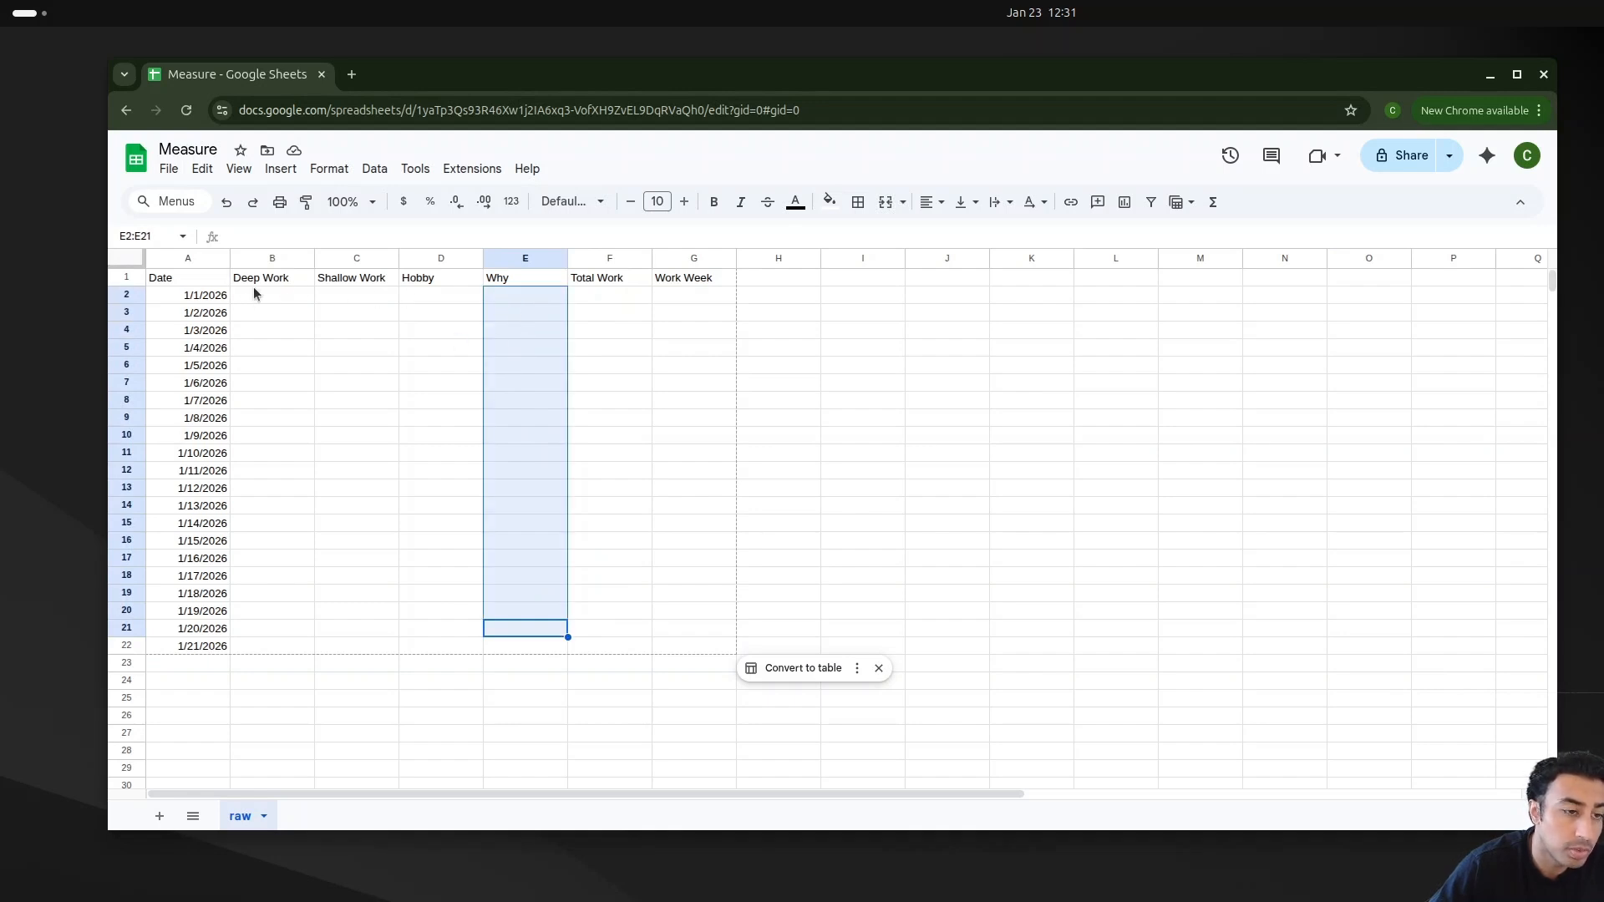
left_click(635, 298)
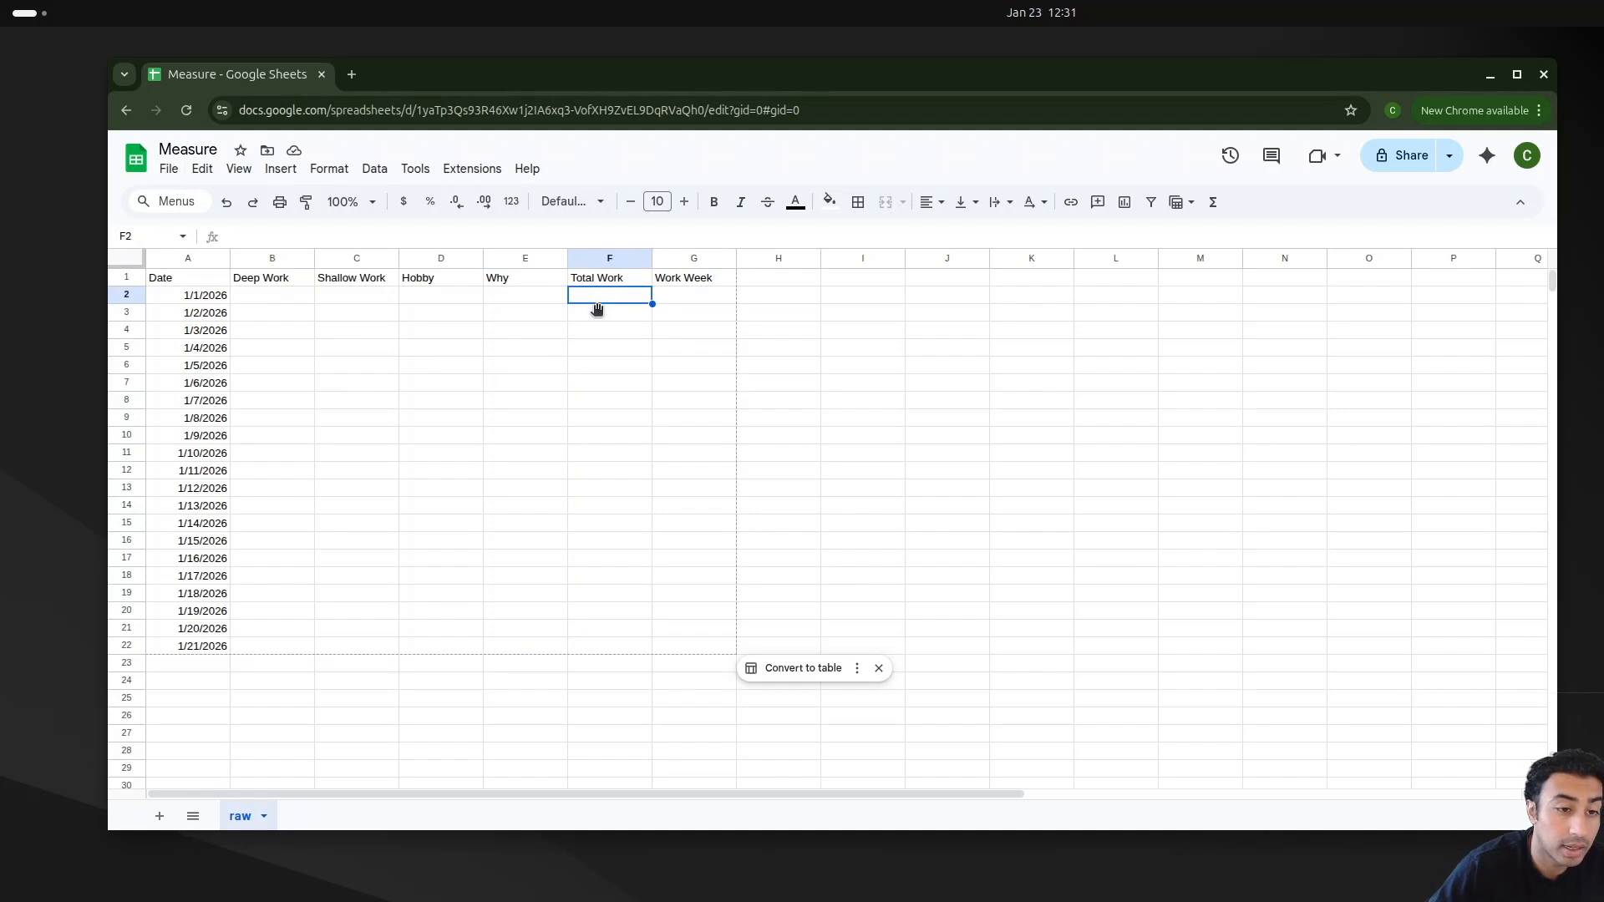
left_click(287, 294)
left_click(357, 294)
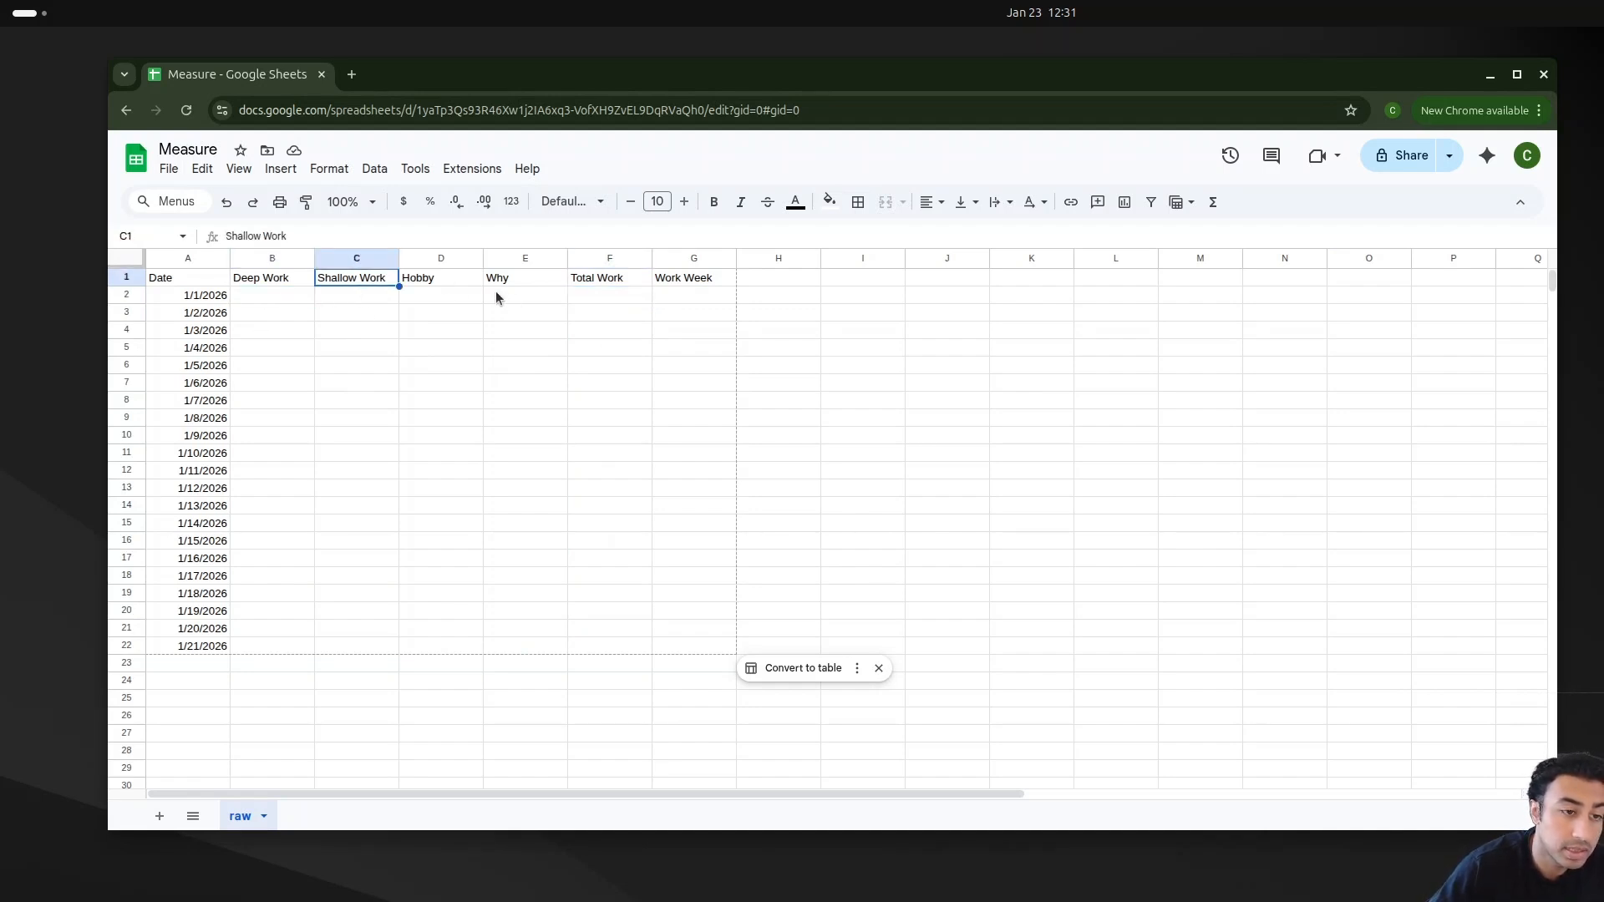
left_click(706, 297)
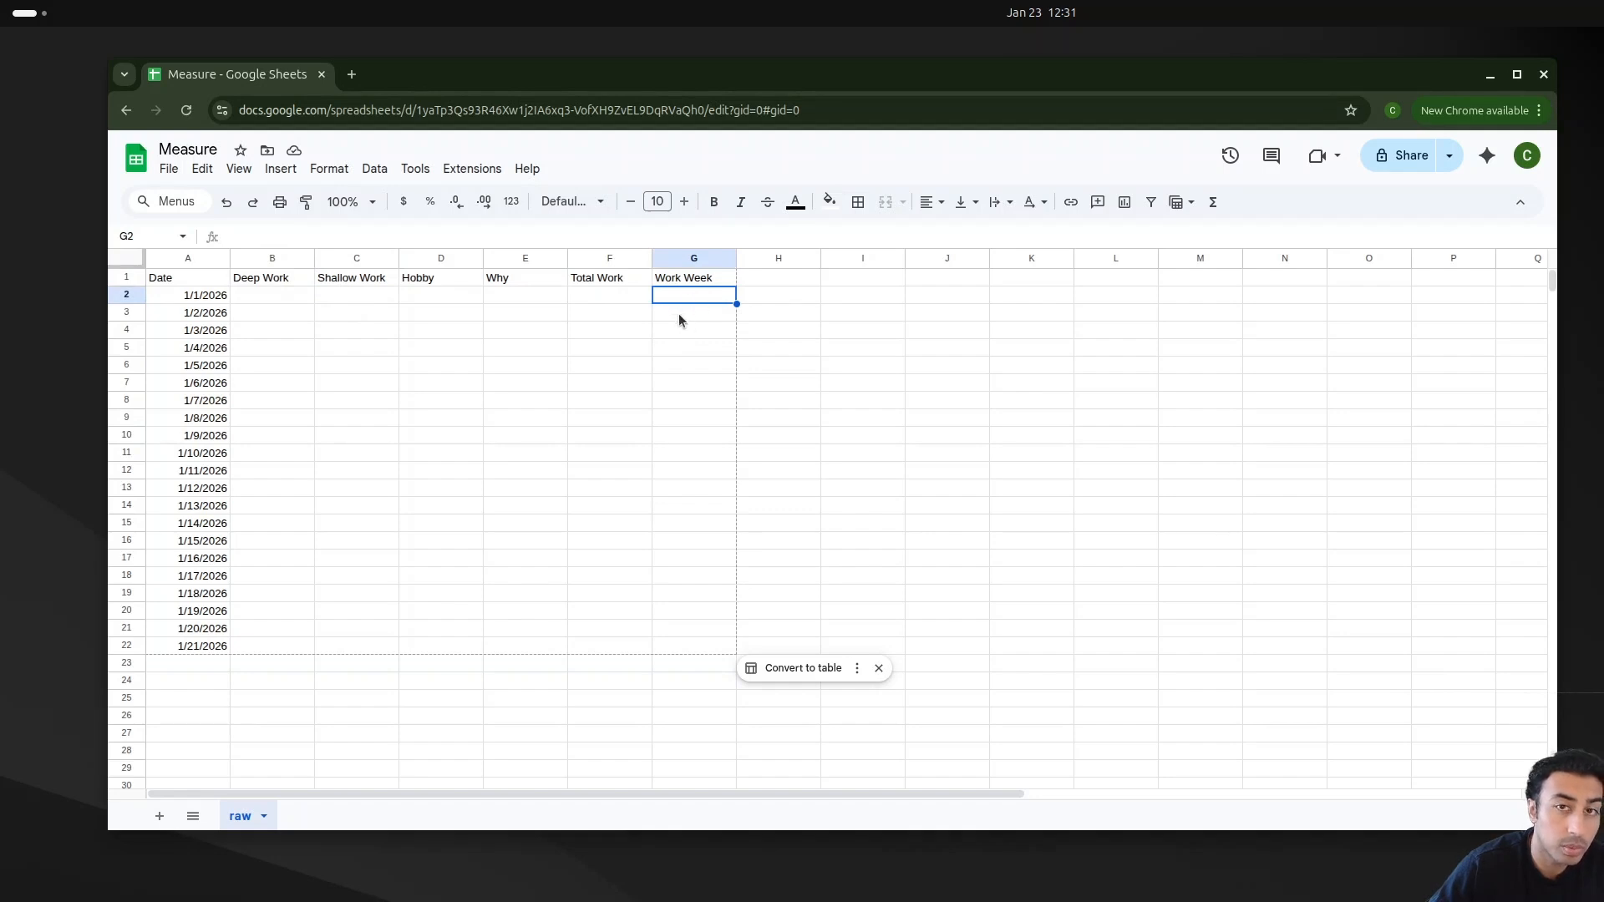
Step: Enter Deep Work hours 0.5, 1, 2 and 0.75 for the first four dates
left_click(266, 297)
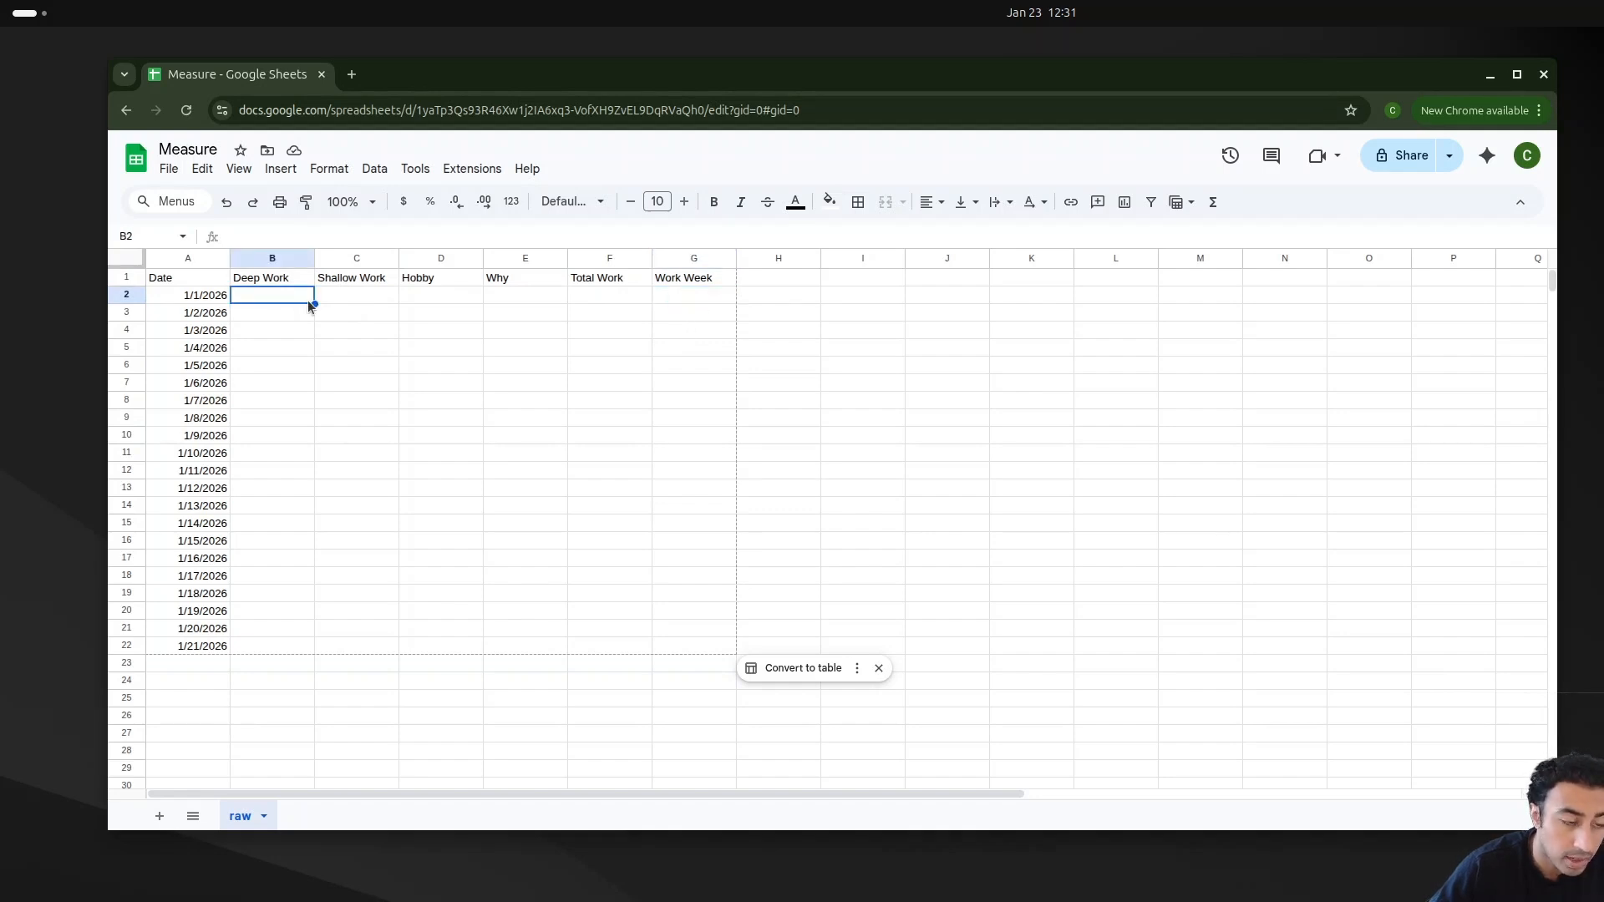
double_click(283, 297)
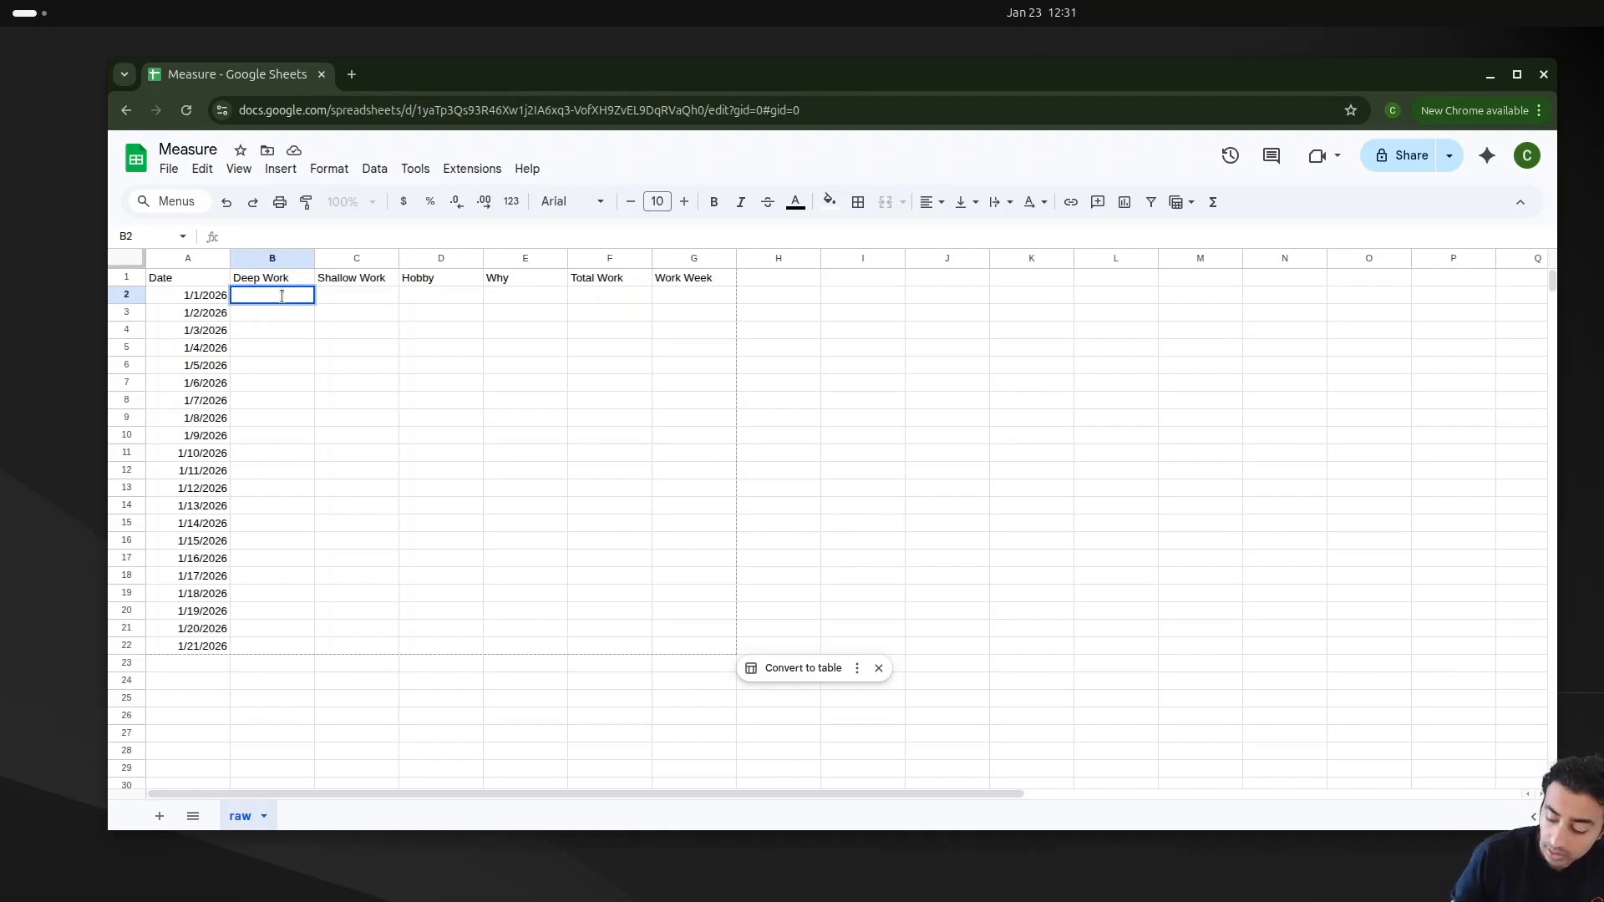
type("0.5")
key("Return")
type("1")
key("Return")
type("2")
key("Return")
type("0.75")
key("Return")
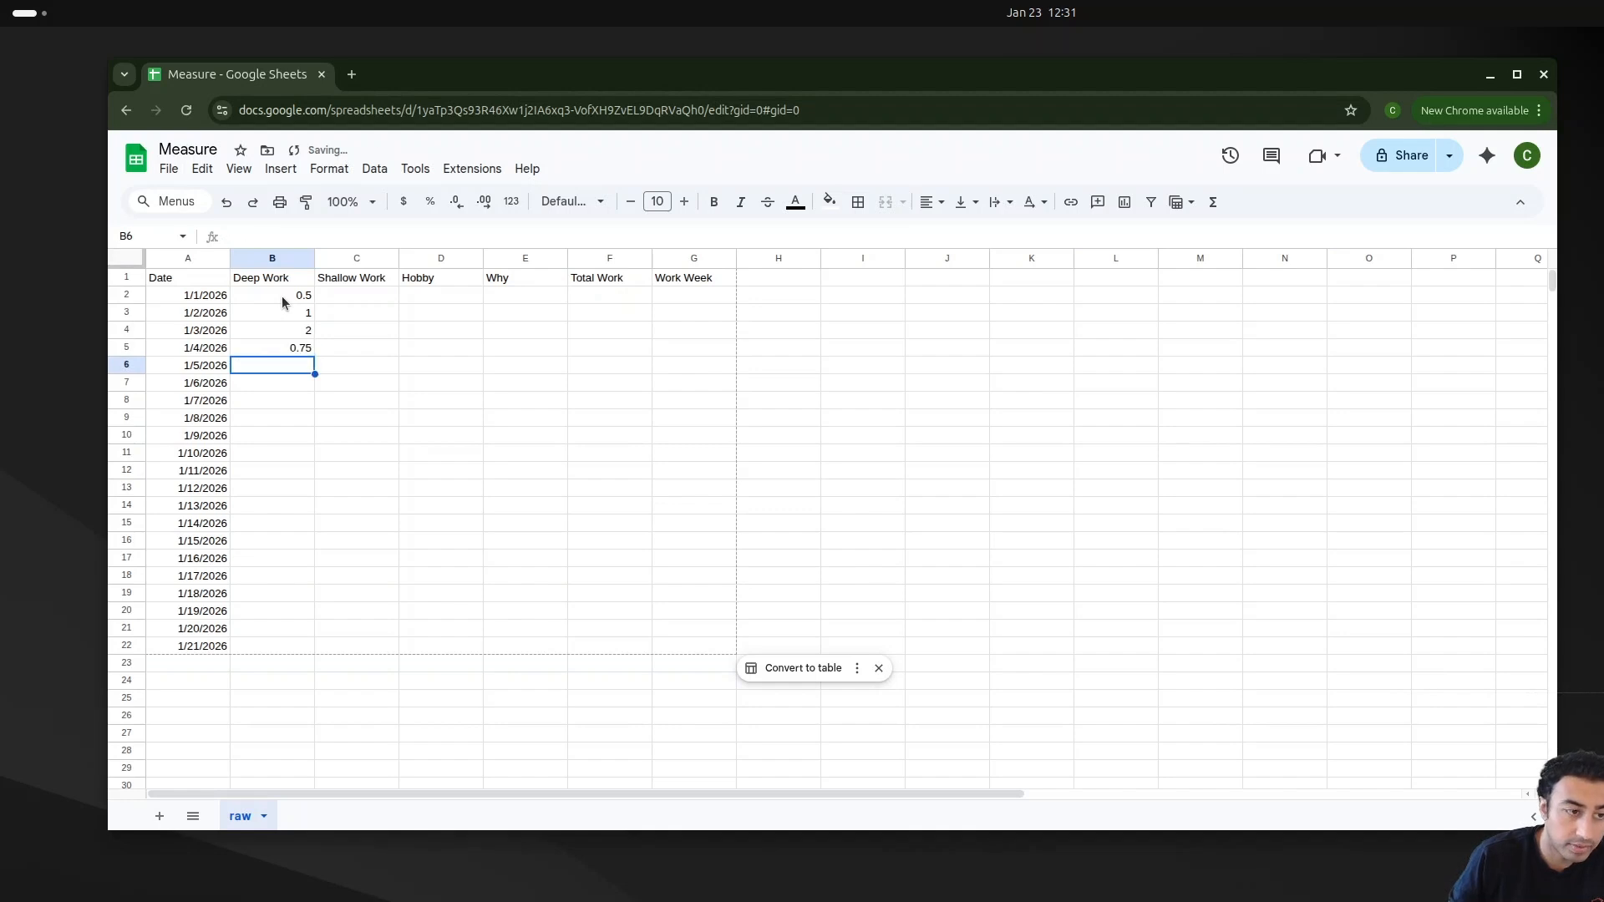
Step: Enter Shallow Work hours 0.9, 2, 3 and 3 for the first four dates
left_click(344, 297)
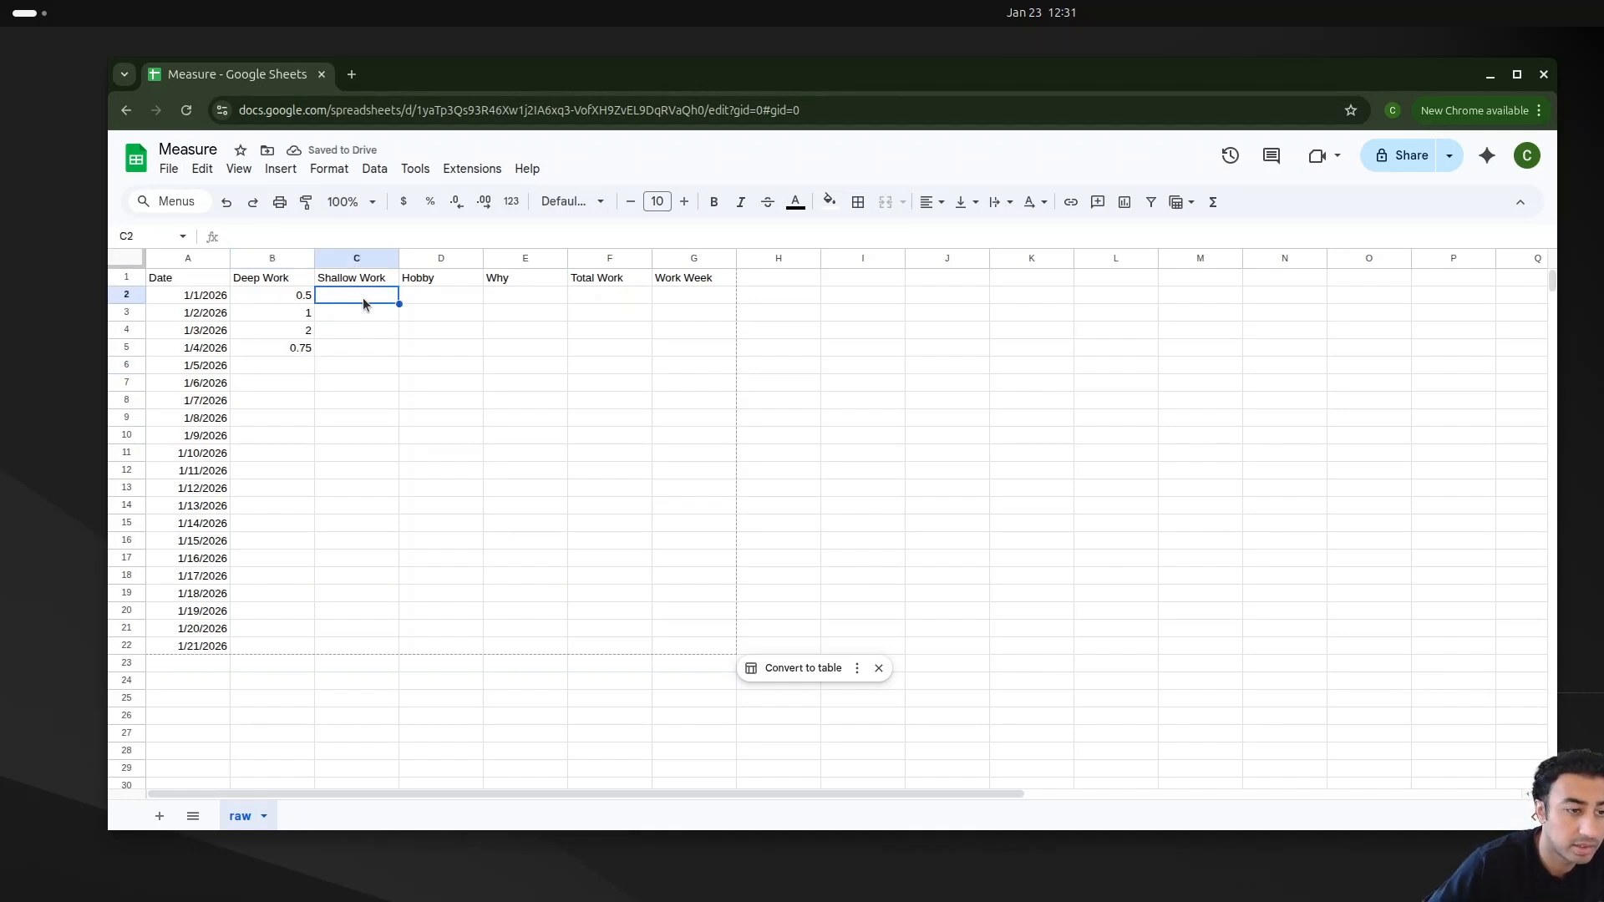
type("0.9")
key("Return")
type("2")
key("Return")
type("3")
key("Return")
type("3")
key("Return")
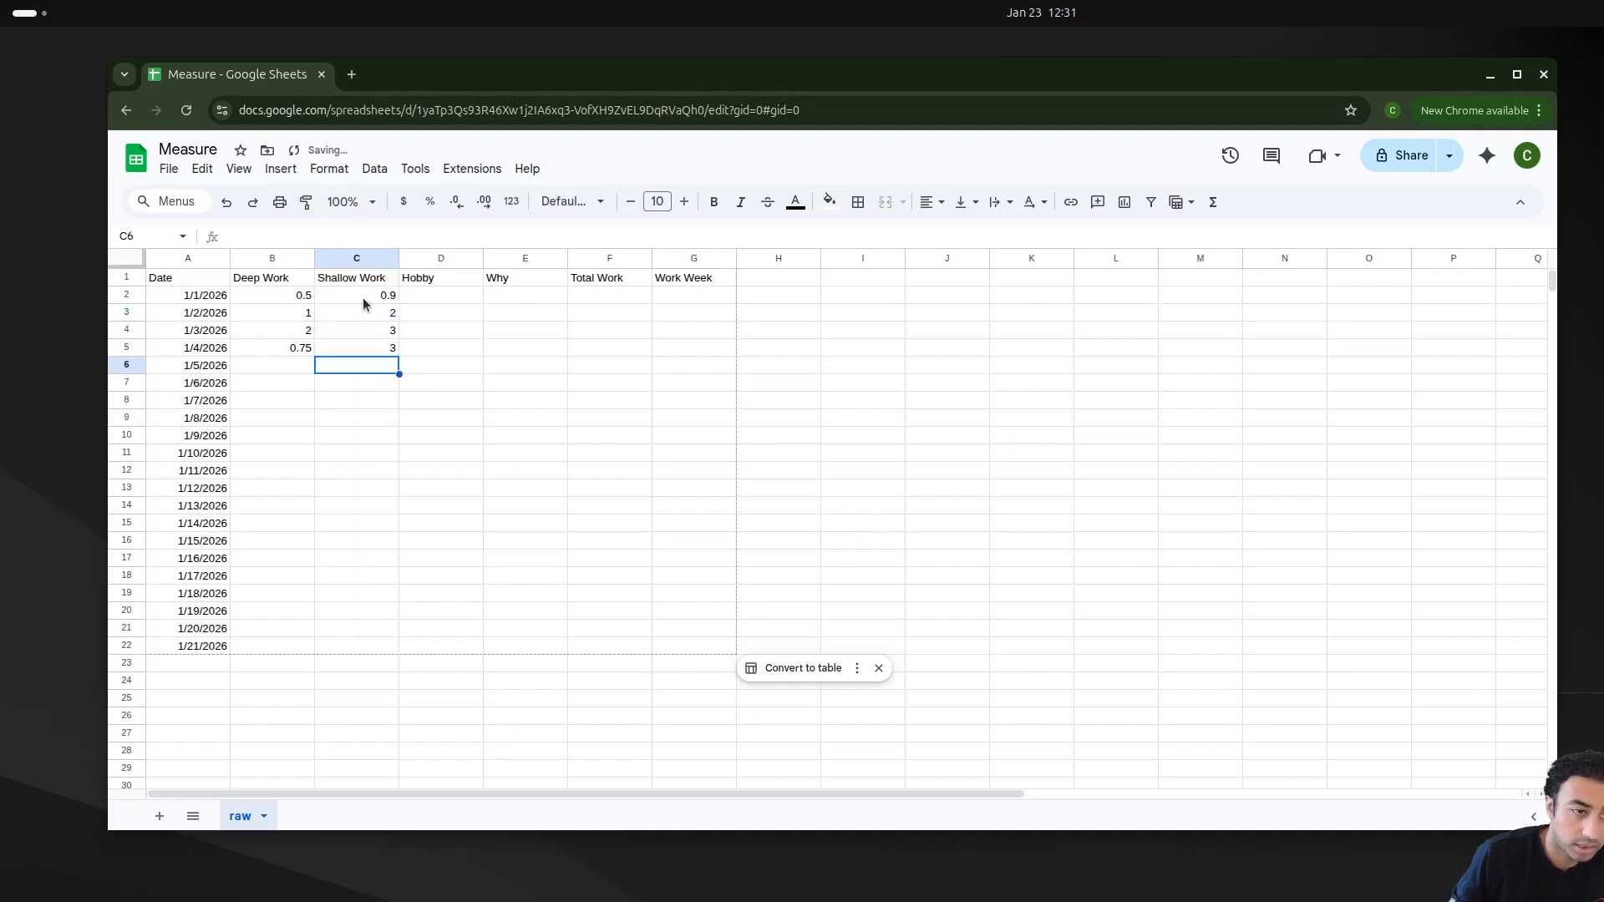
Step: Enter Hobby hours of 0.5 for each of the first four dates
left_click(453, 300)
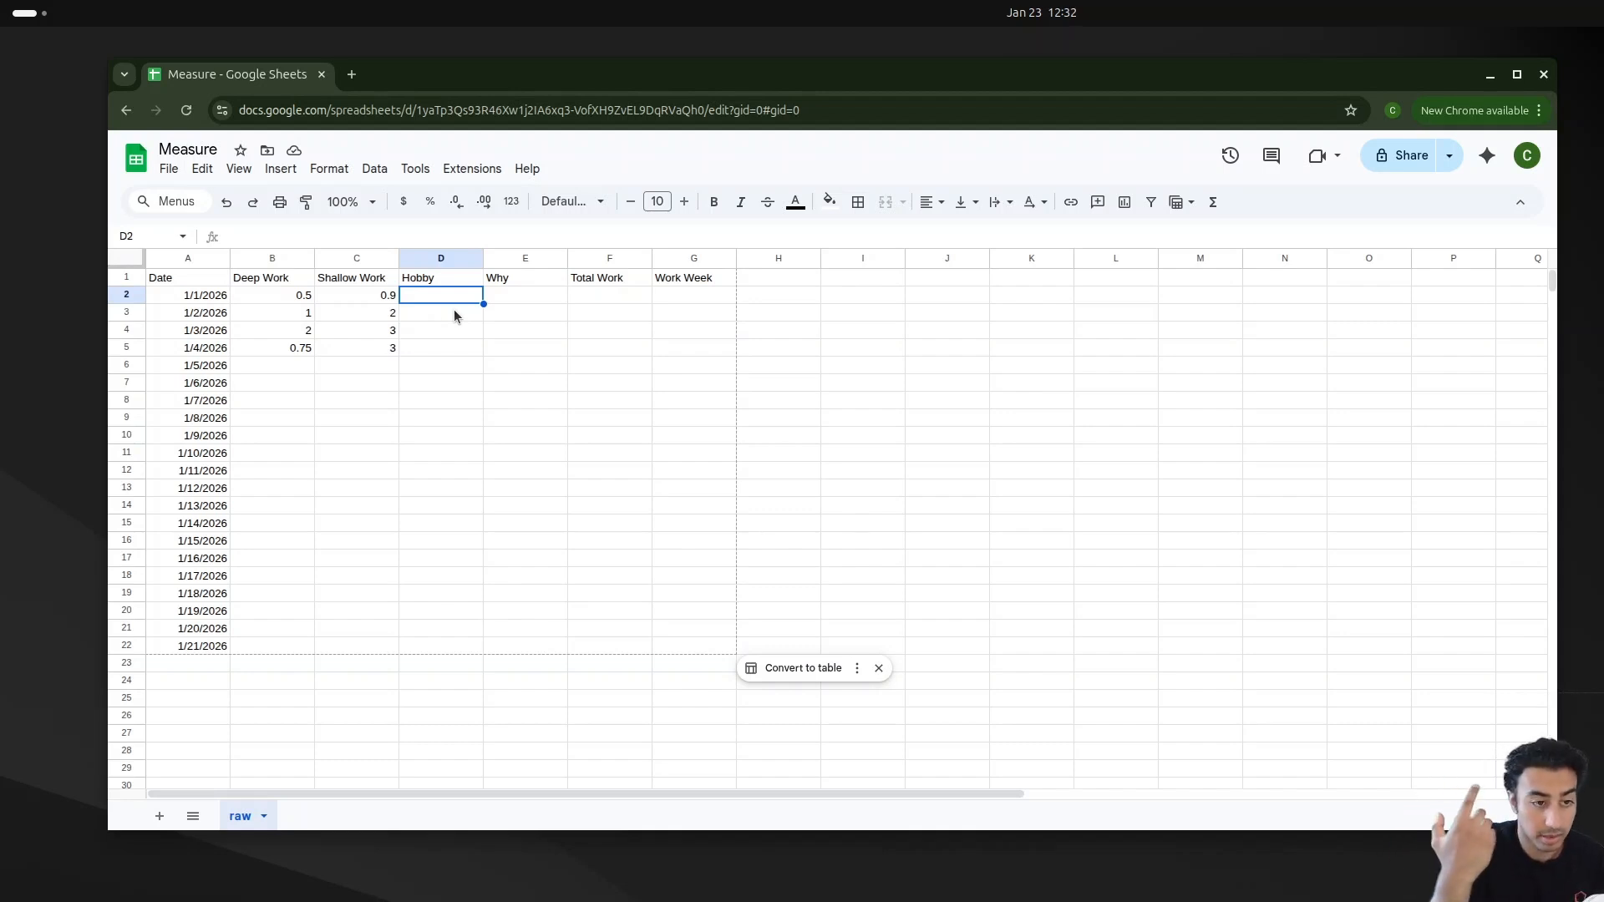
double_click(467, 299)
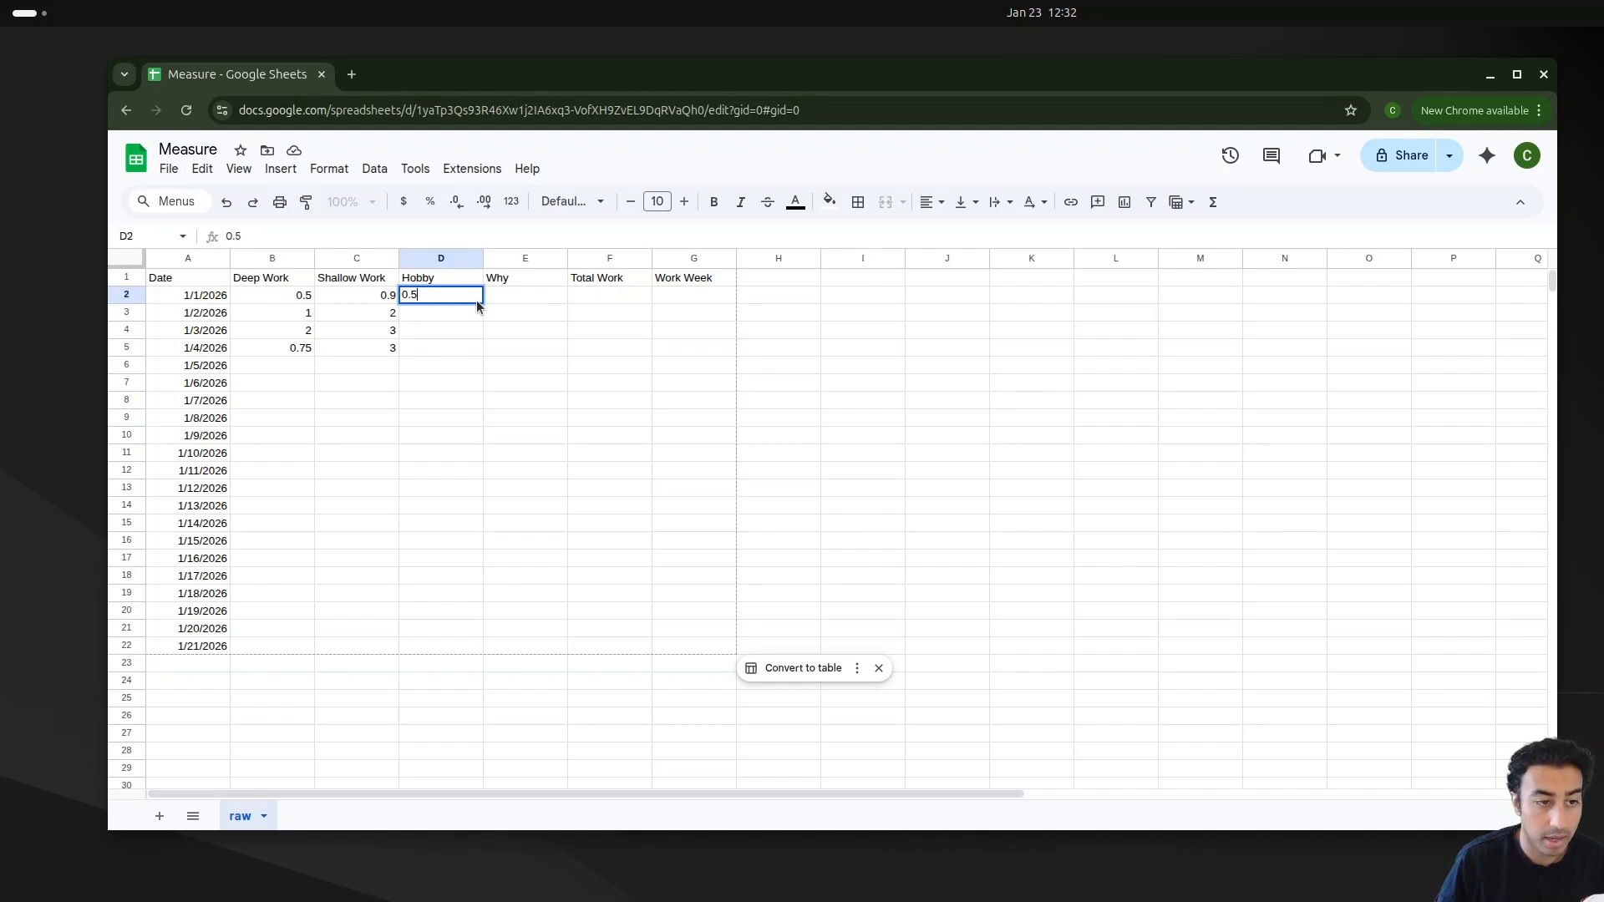
key("Return")
type("0.5")
key("Return")
type("0.")
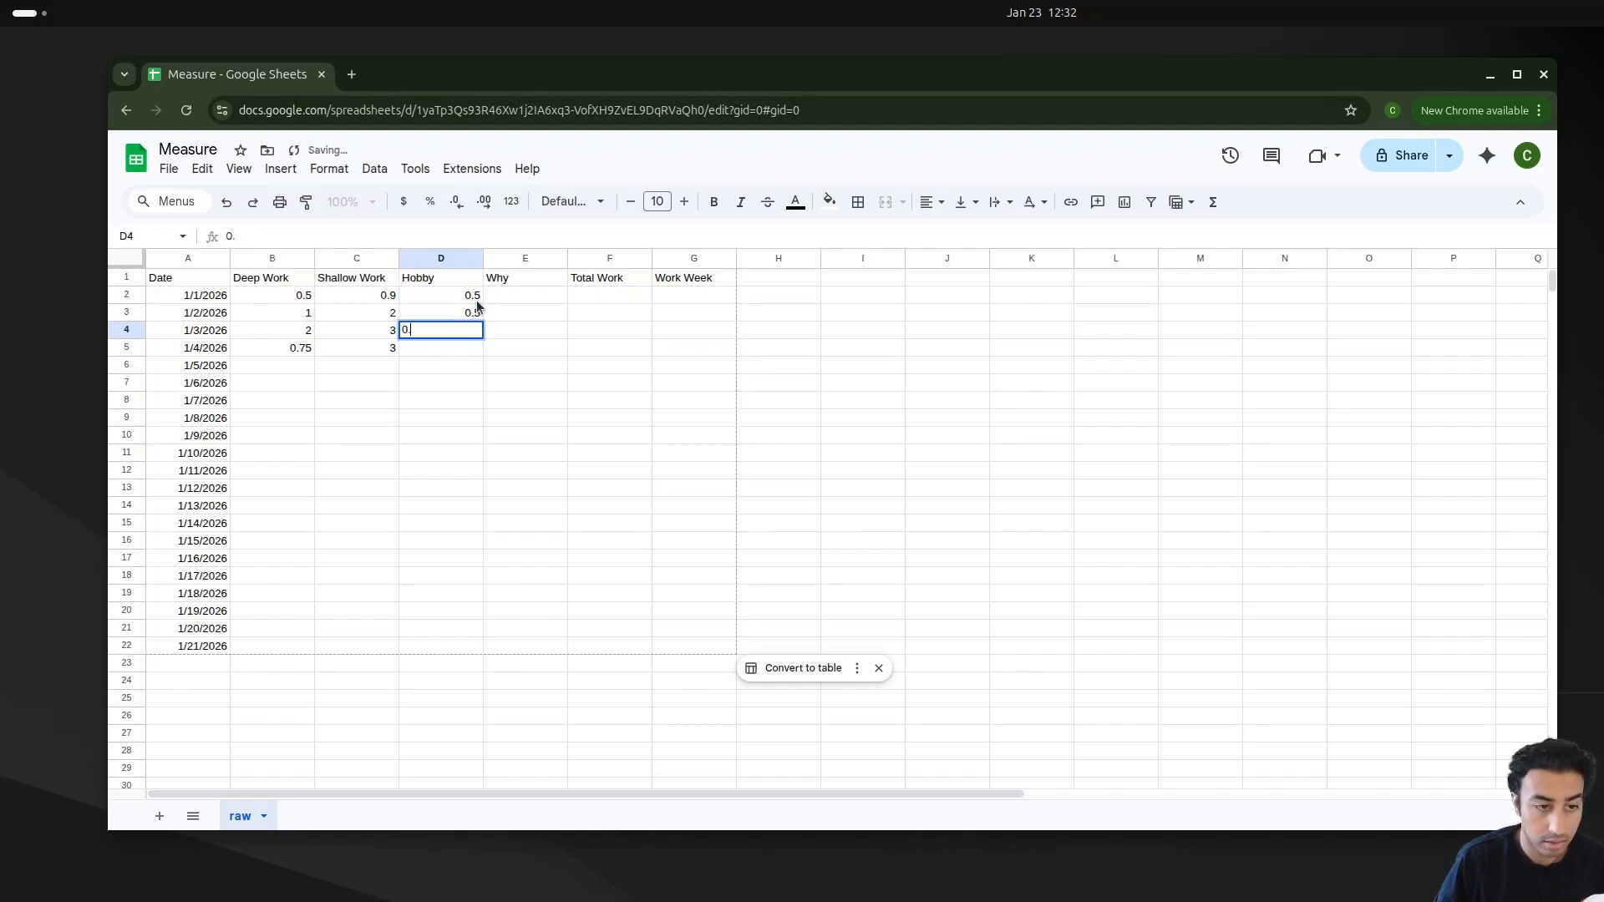
type("50")
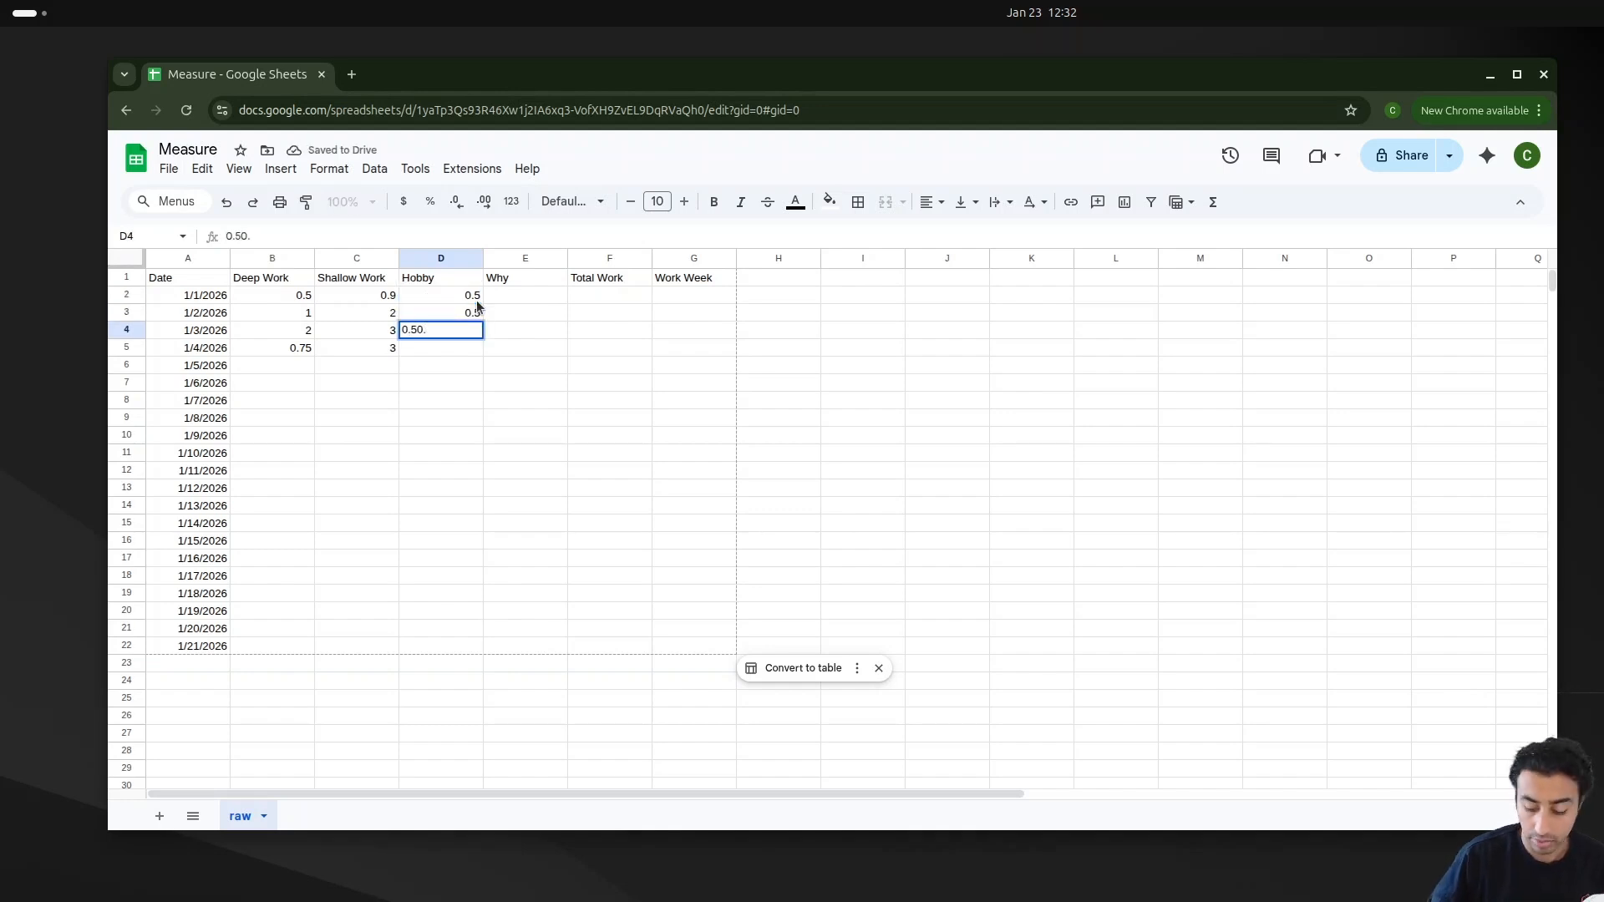
key("Return")
type("0.5")
key("Return")
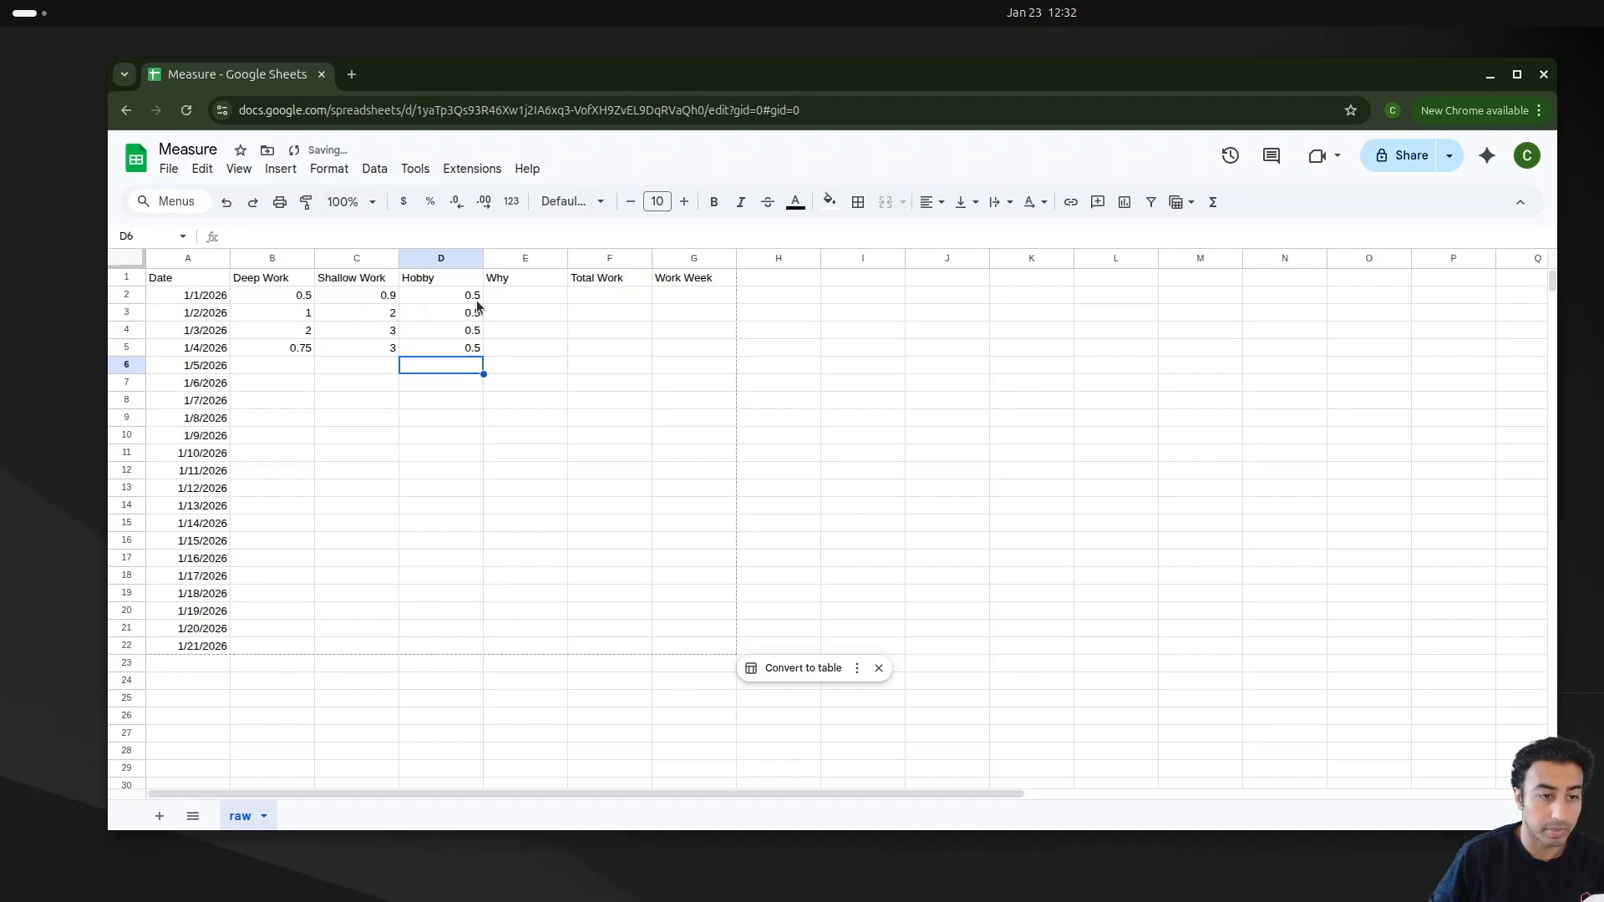
Step: Write the reason "I was watch tiktok" in the Why column for 1/1/2026
left_click(525, 297)
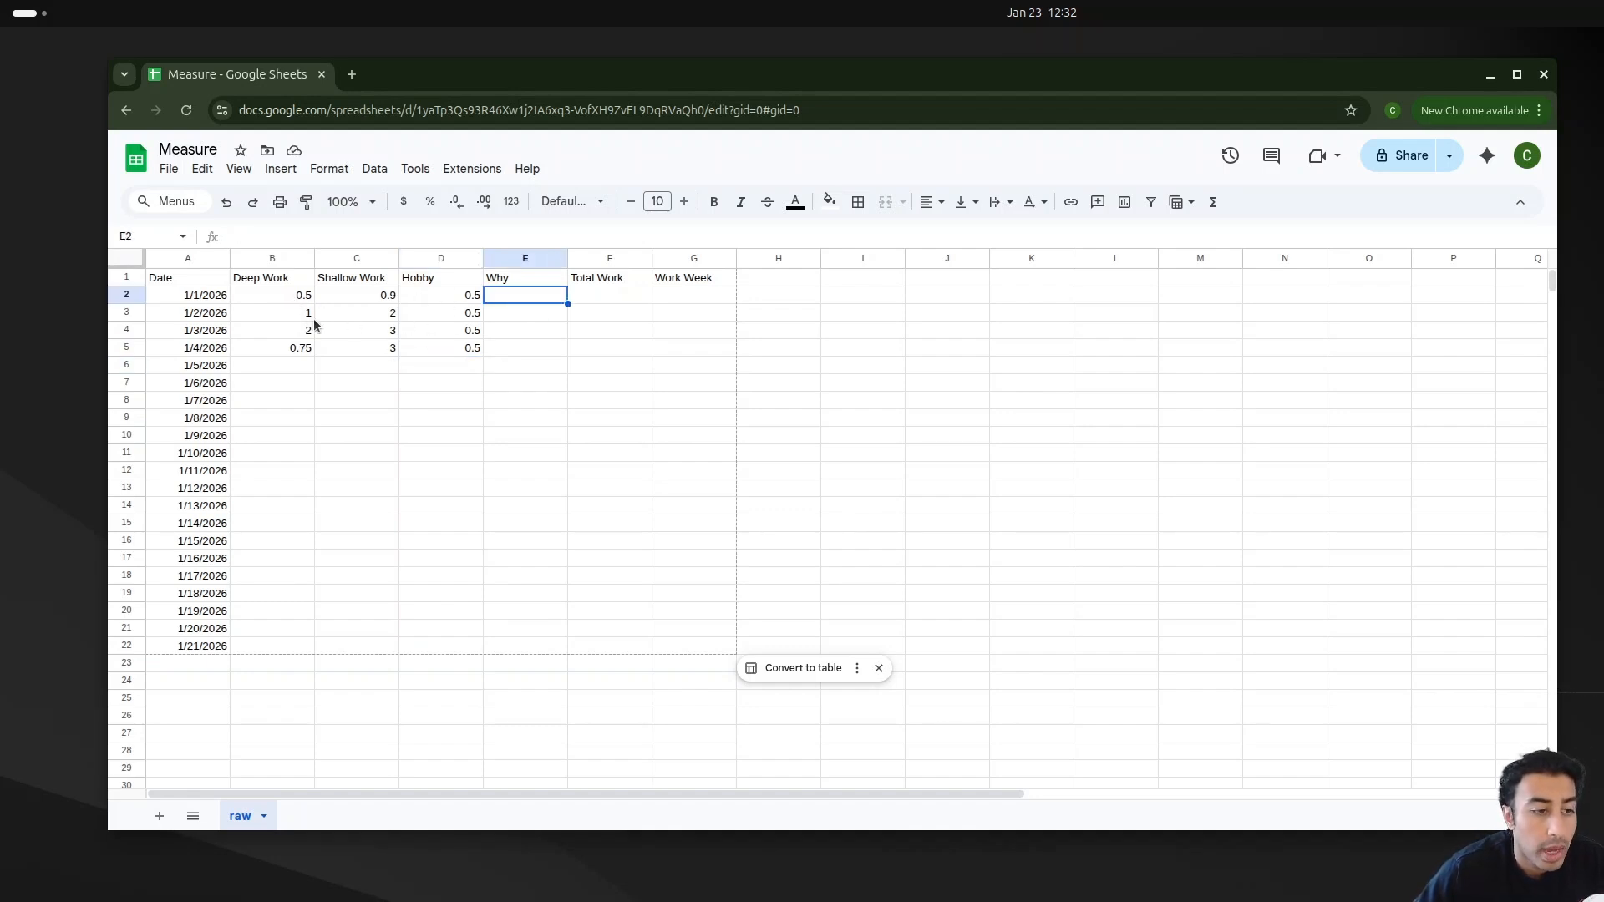
double_click(539, 301)
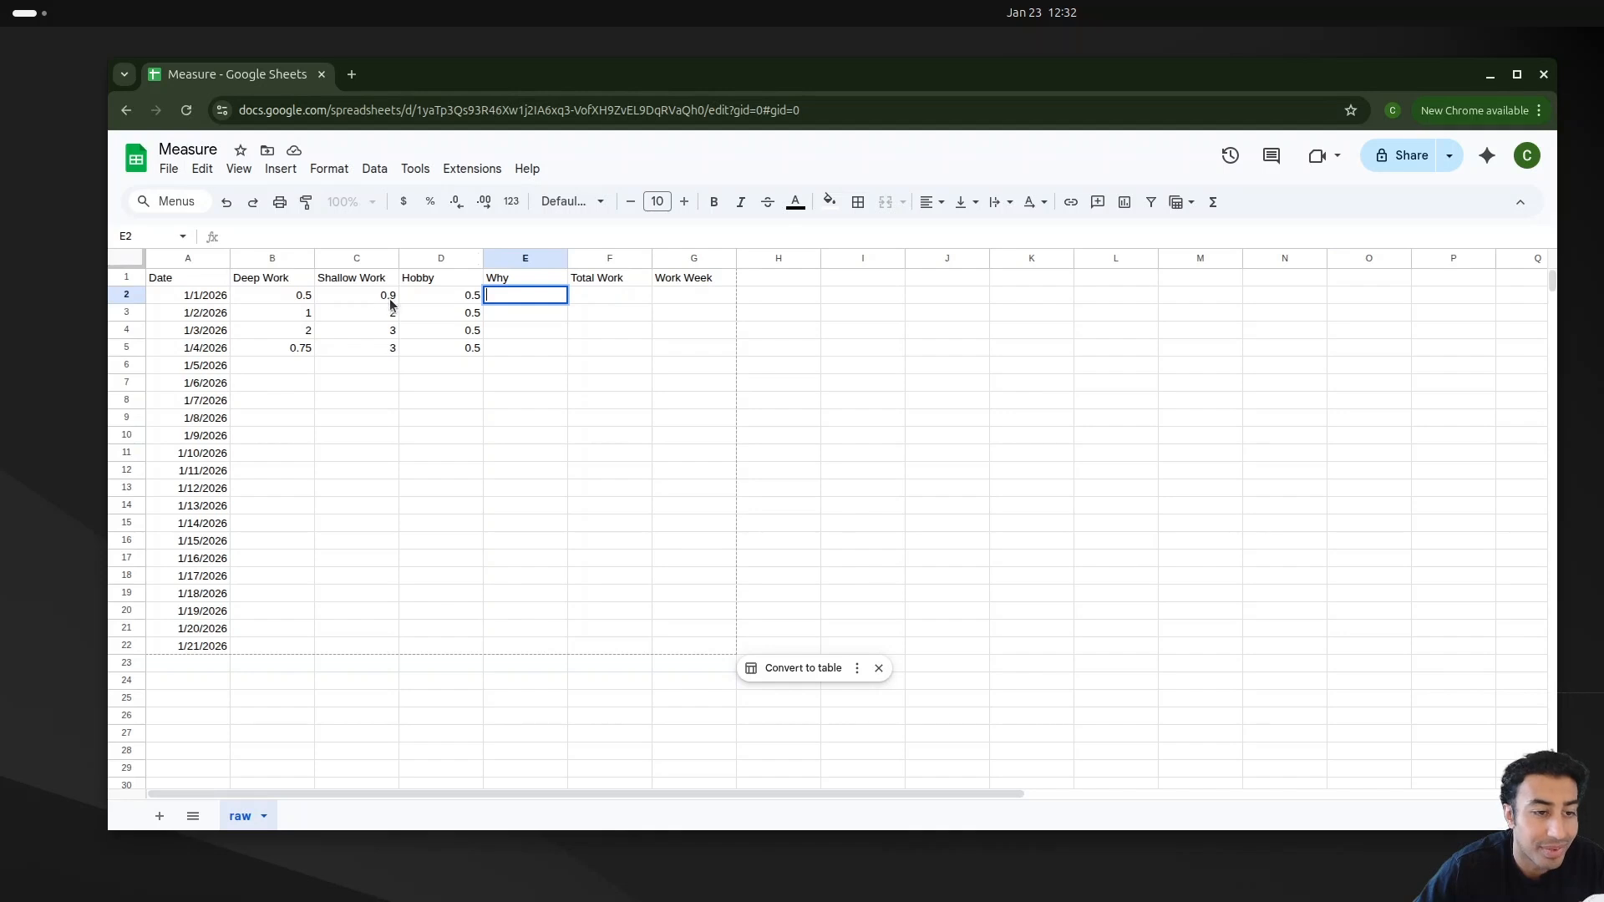
left_click(499, 292)
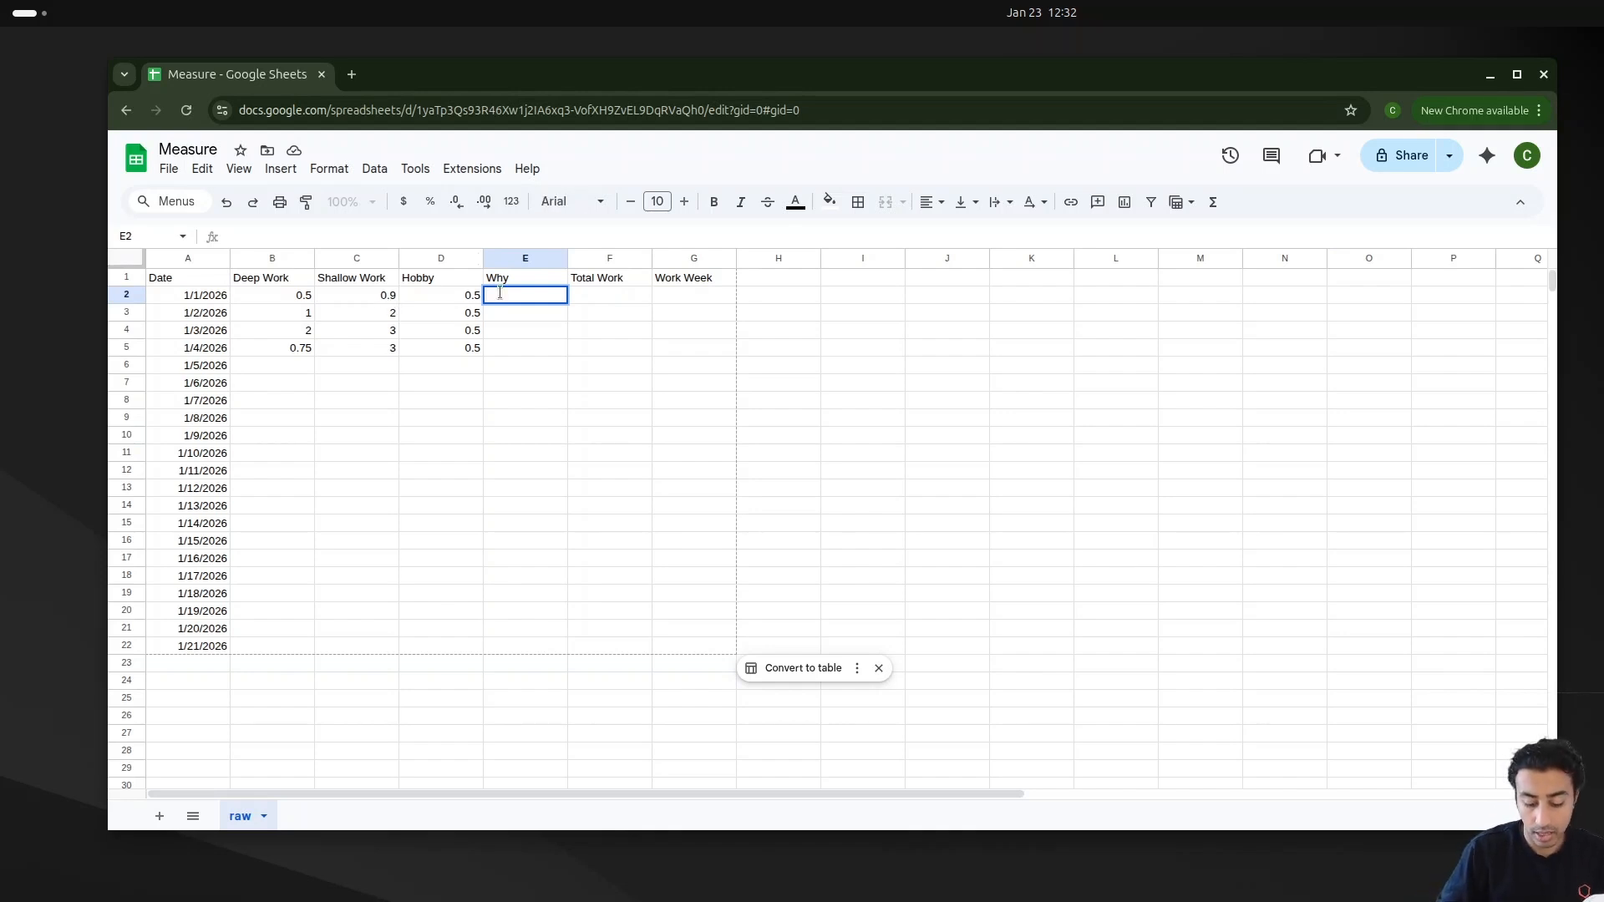
type("I")
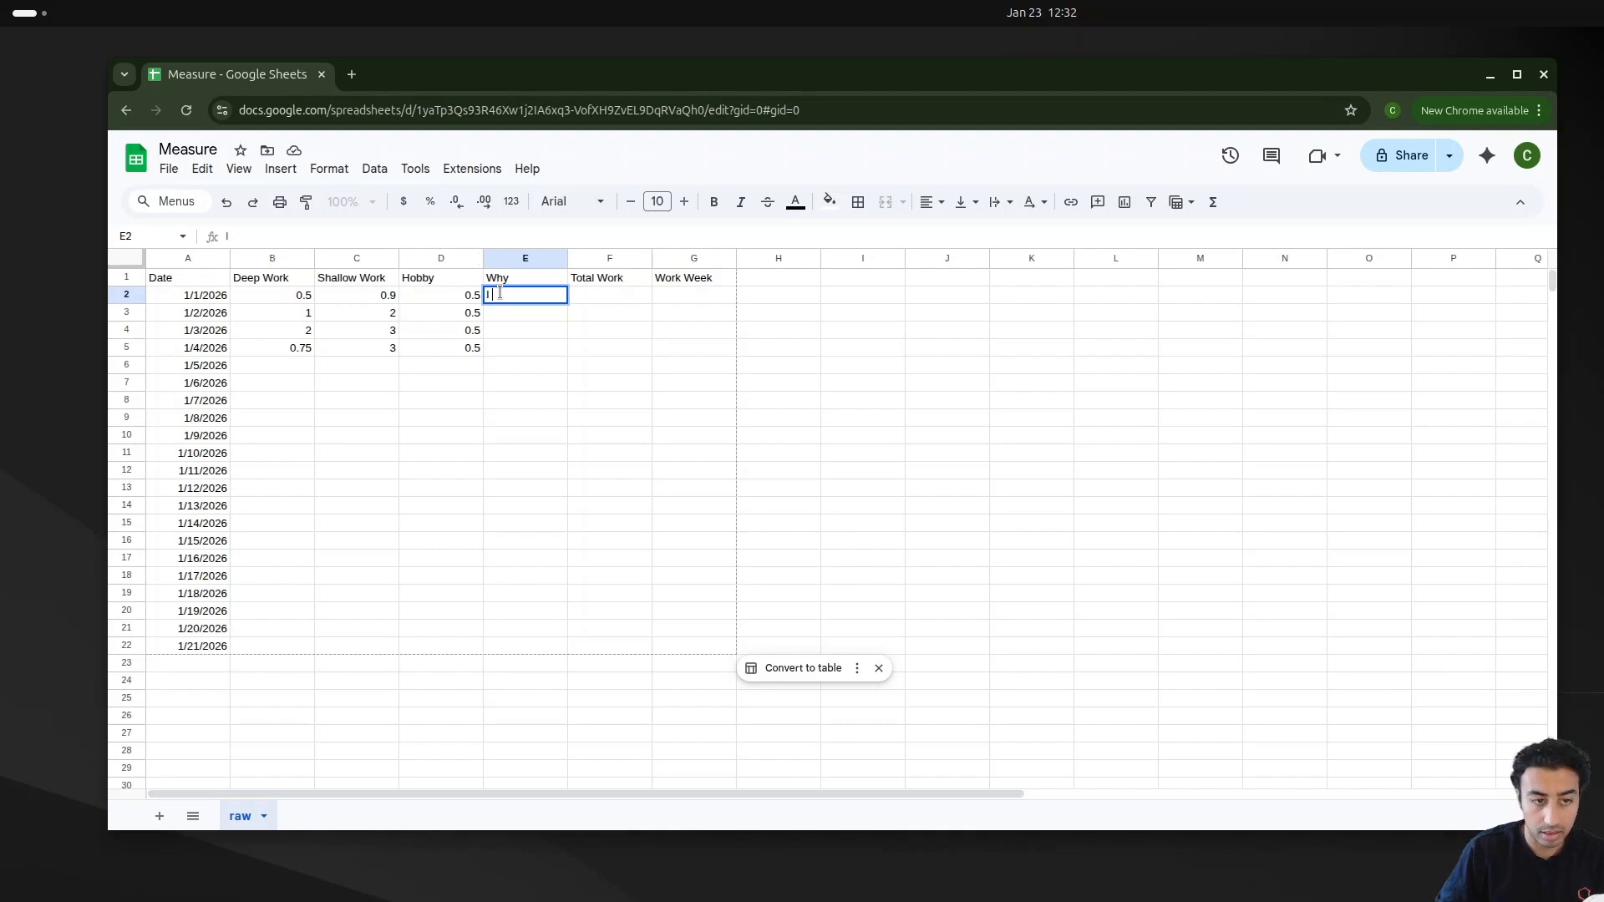
type(" was watch")
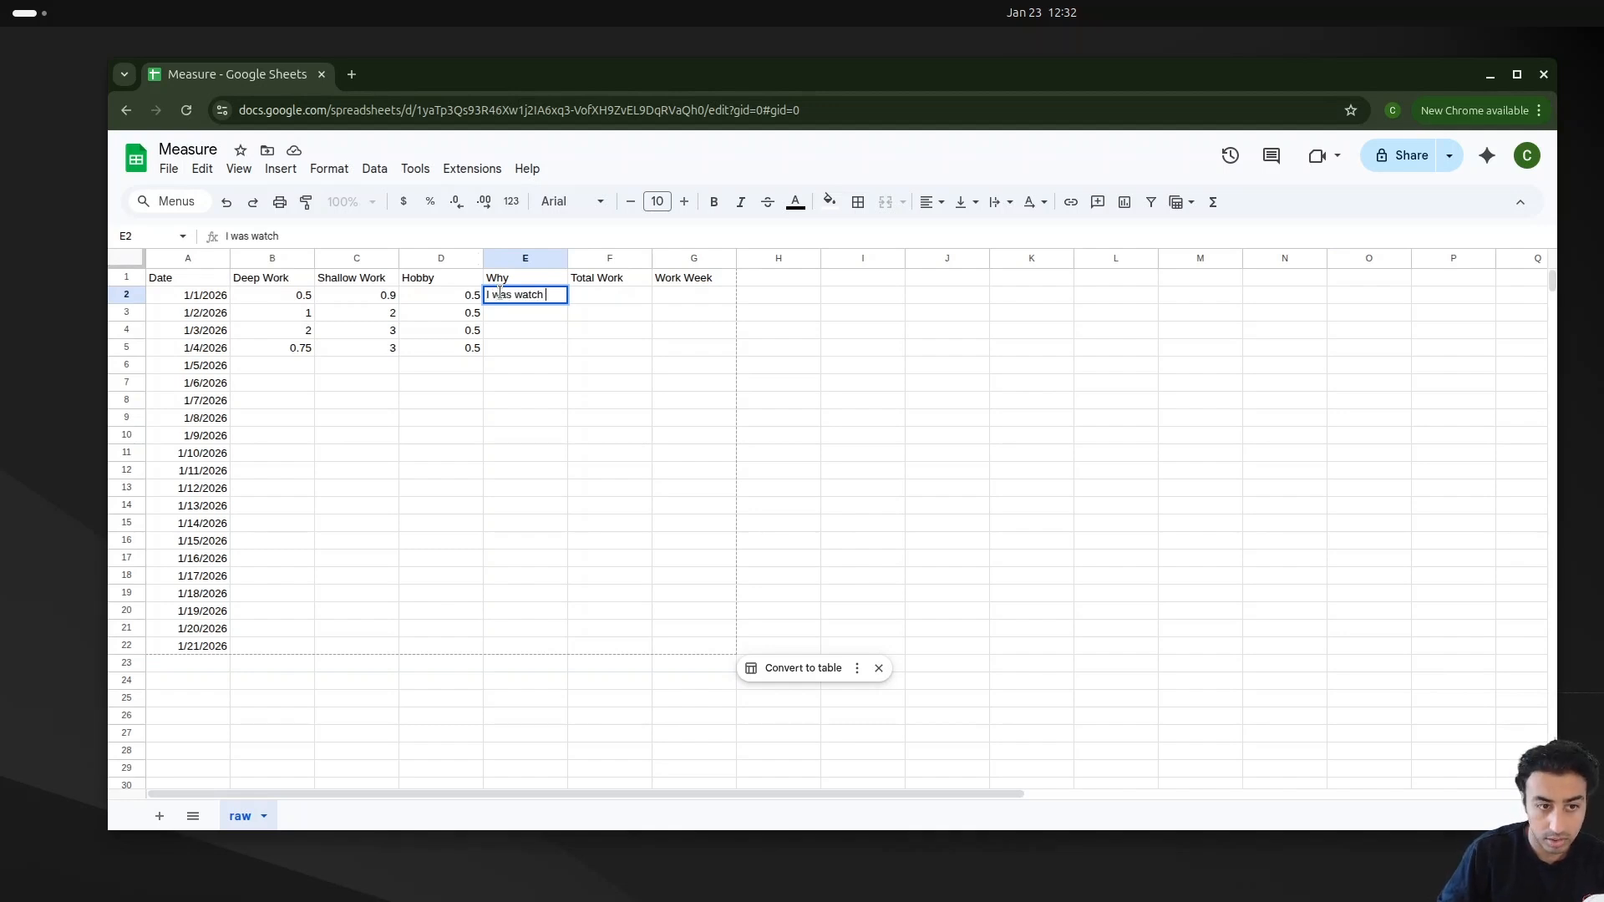
type(" tiktok")
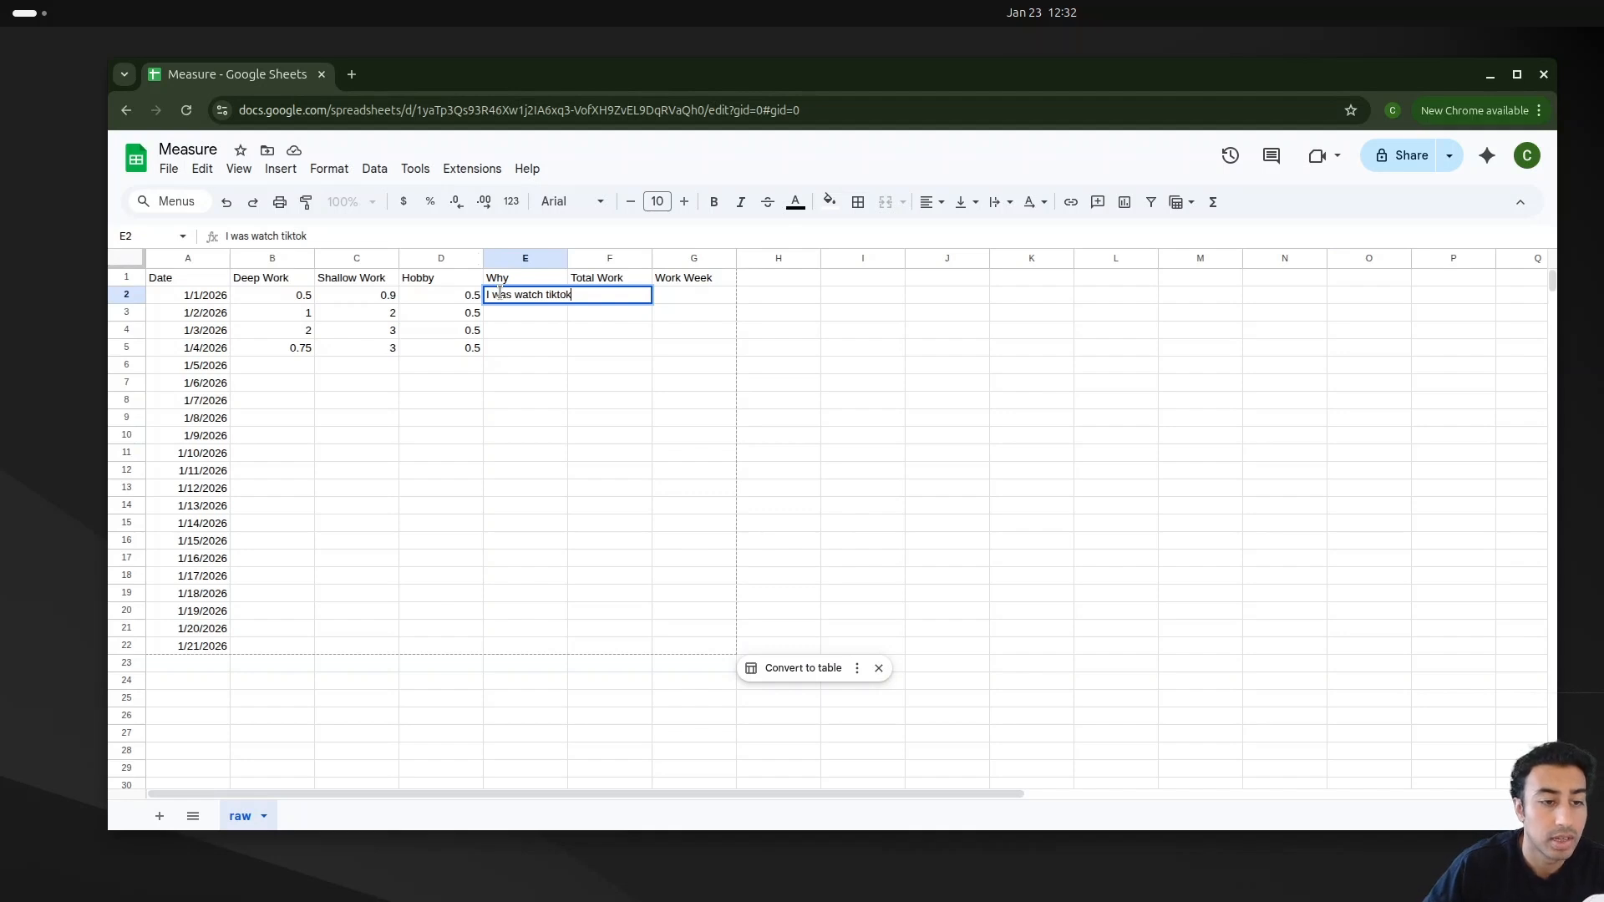
Step: Resize the Why column so the reason text fits
double_click(567, 258)
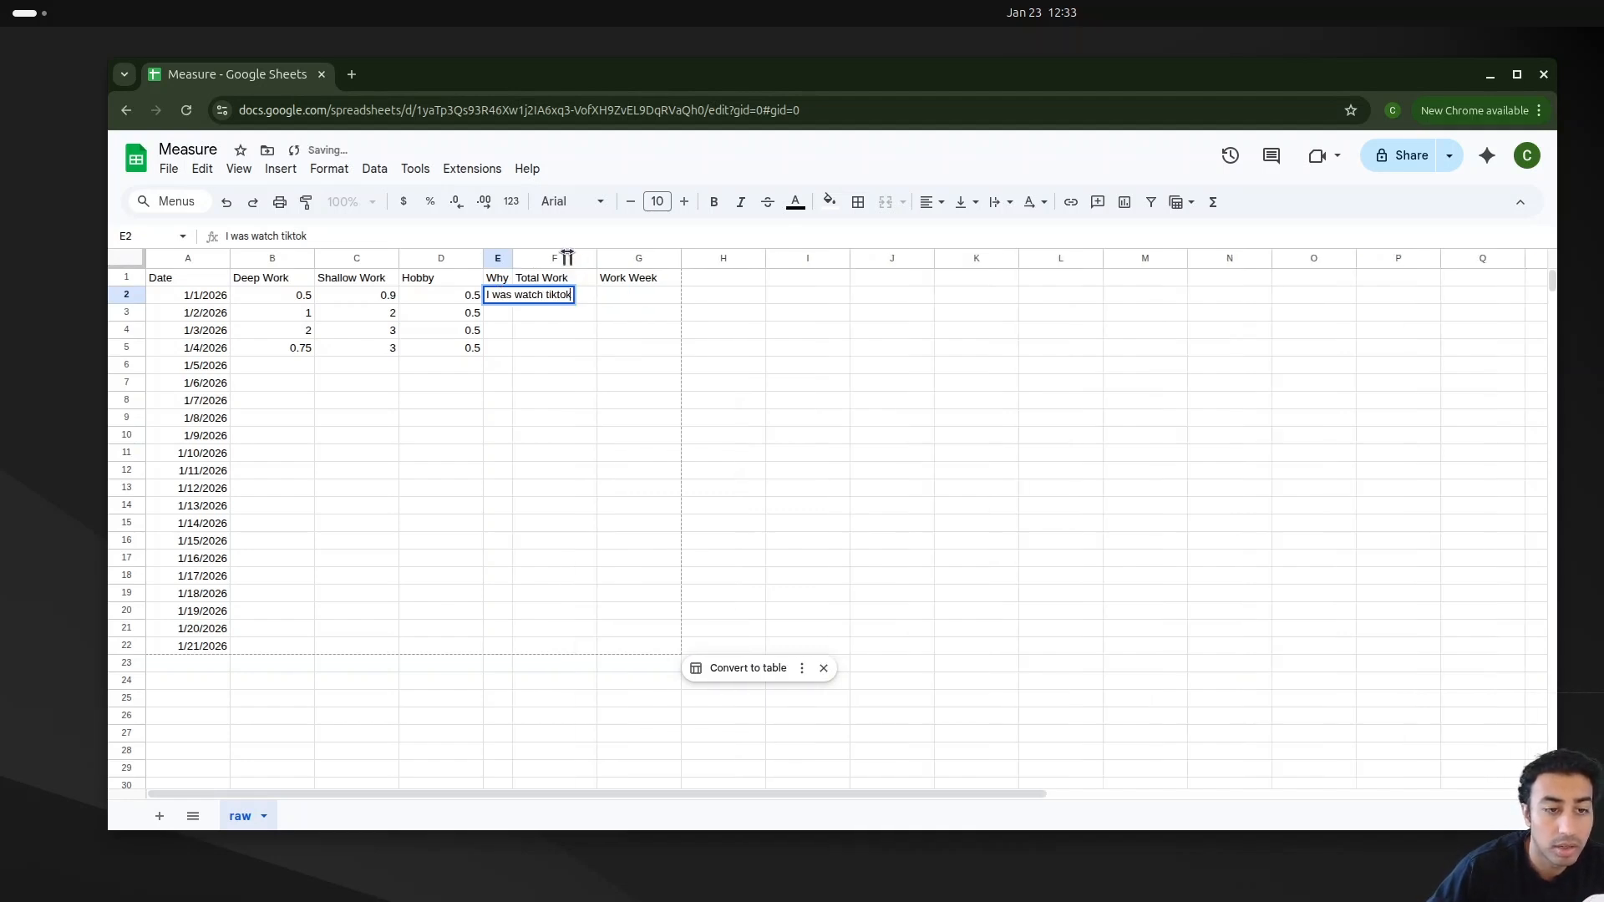
left_click_drag(512, 258, 591, 258)
double_click(592, 258)
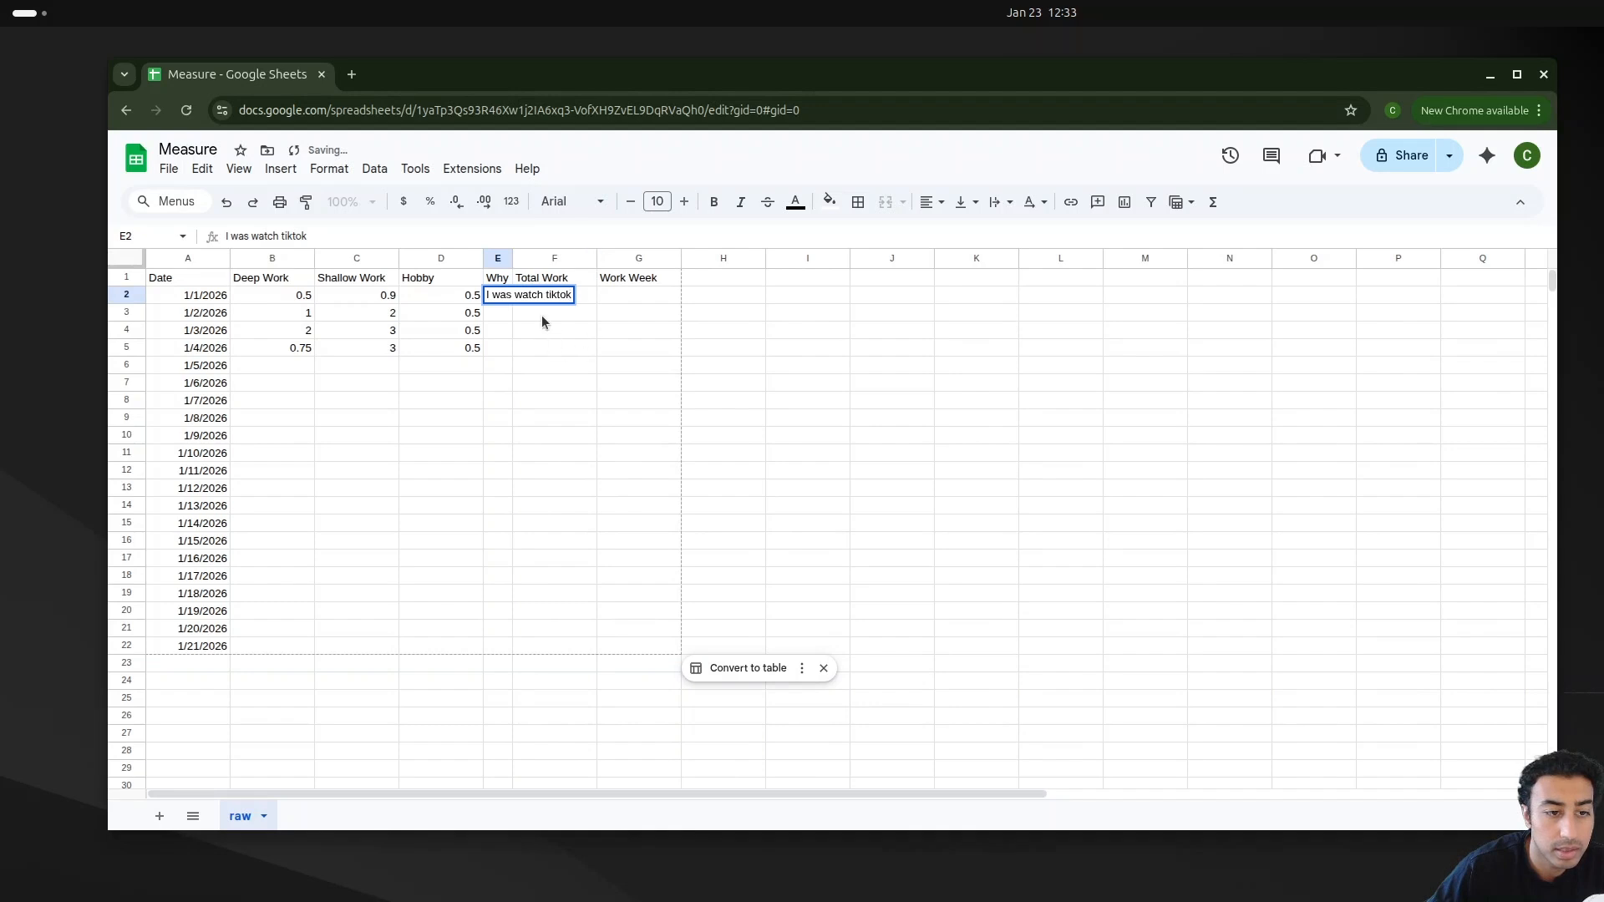
left_click(504, 331)
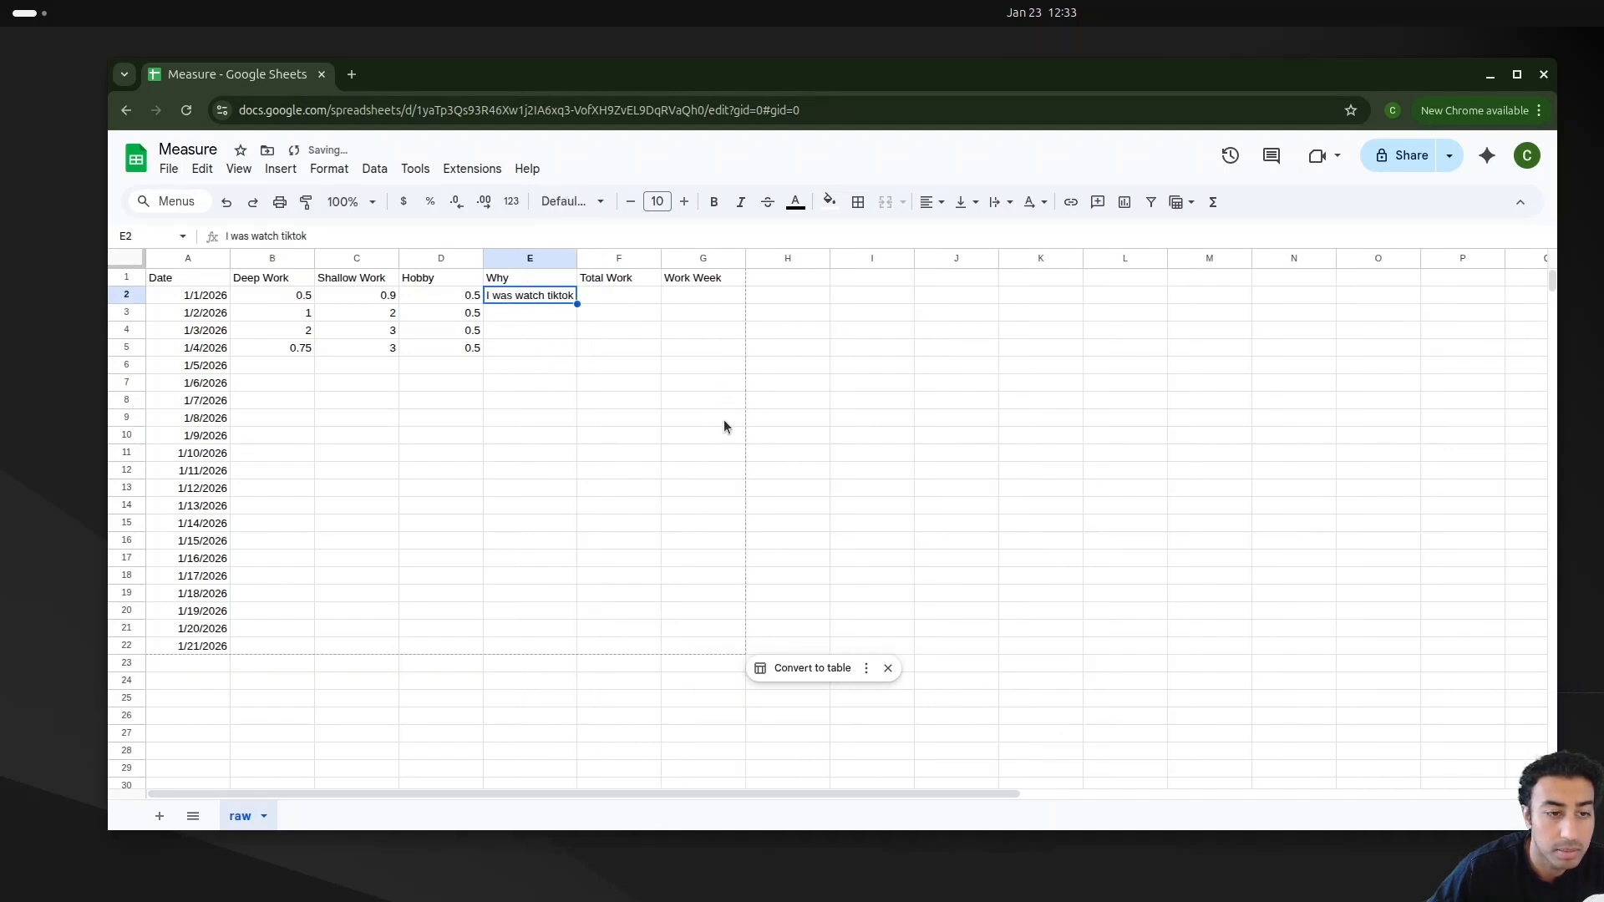
left_click(633, 433)
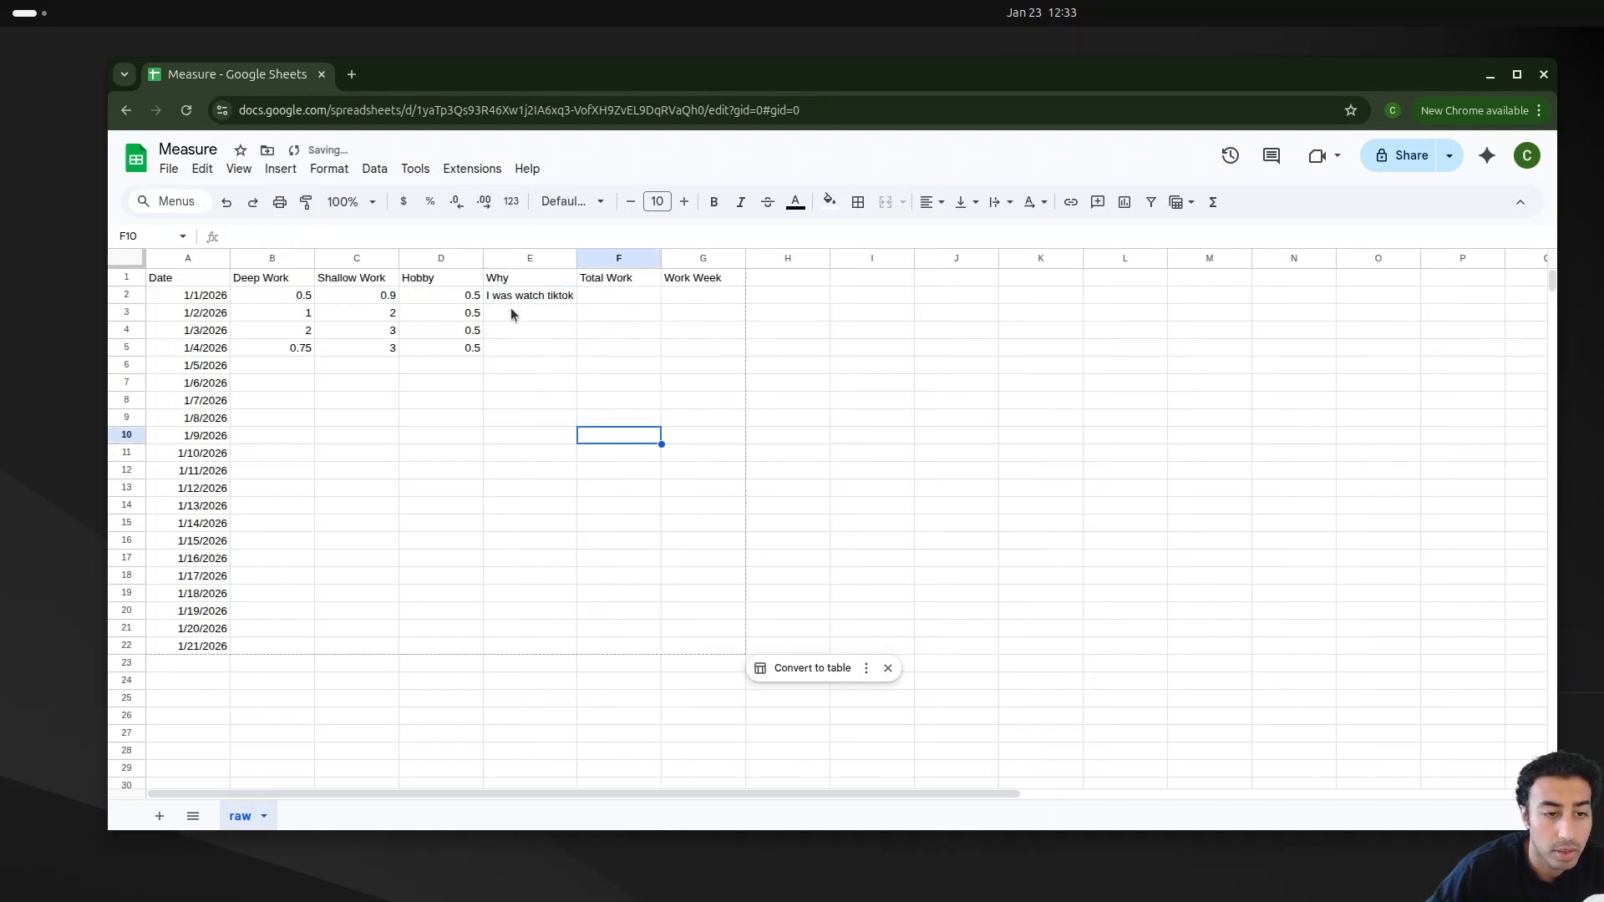
Step: Correct the 1/1/2026 reason to "I was watching tiktok"
double_click(543, 295)
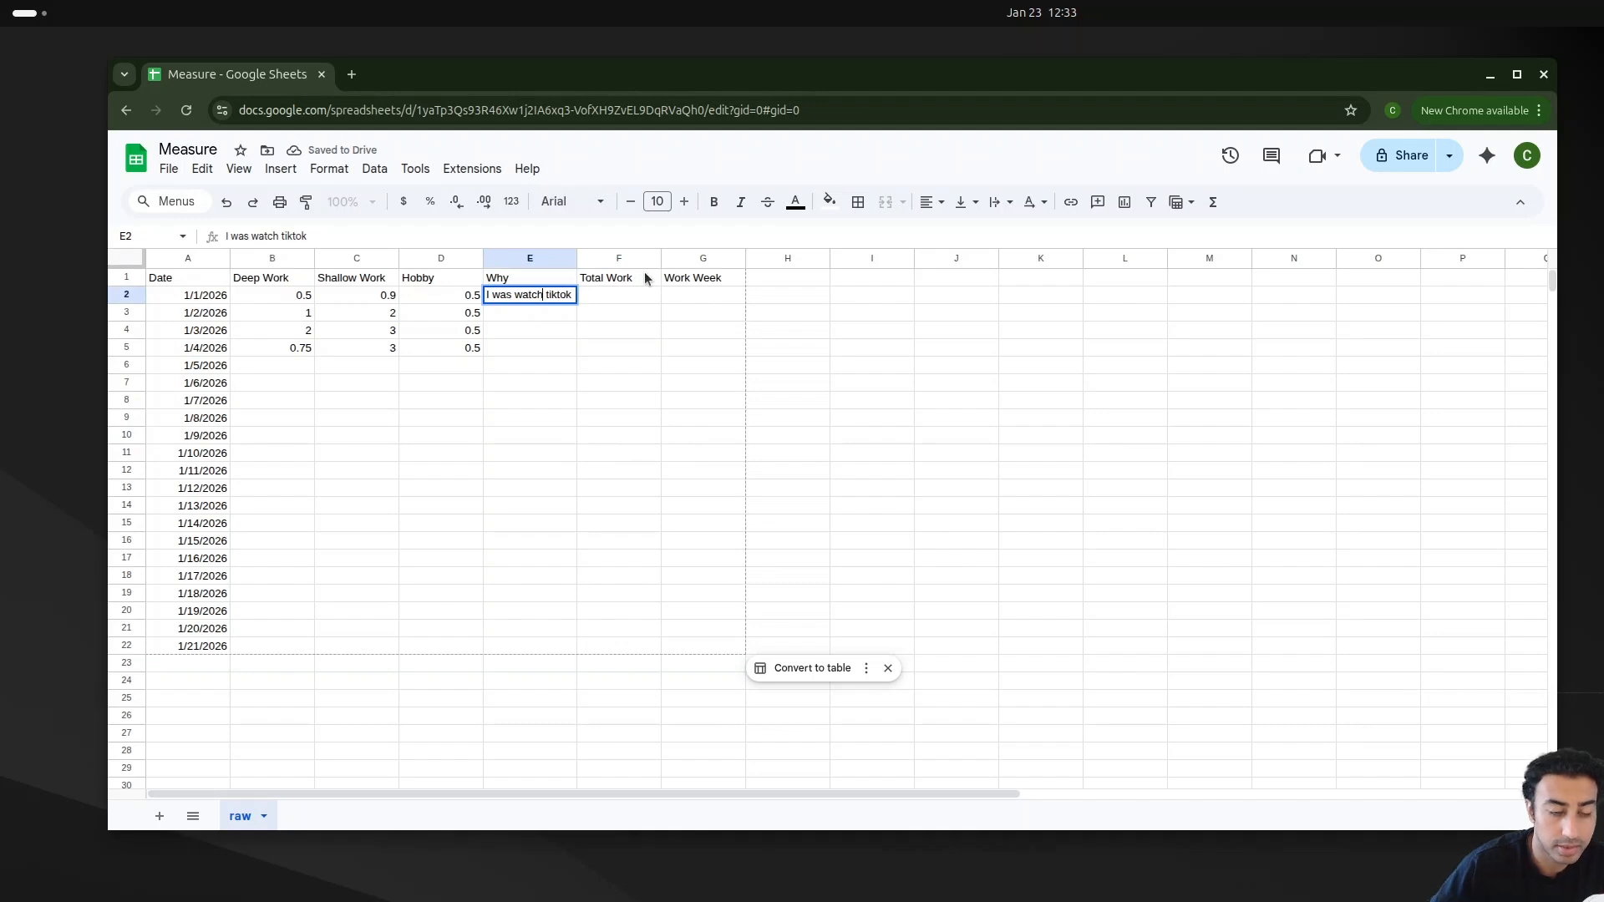
type("ing")
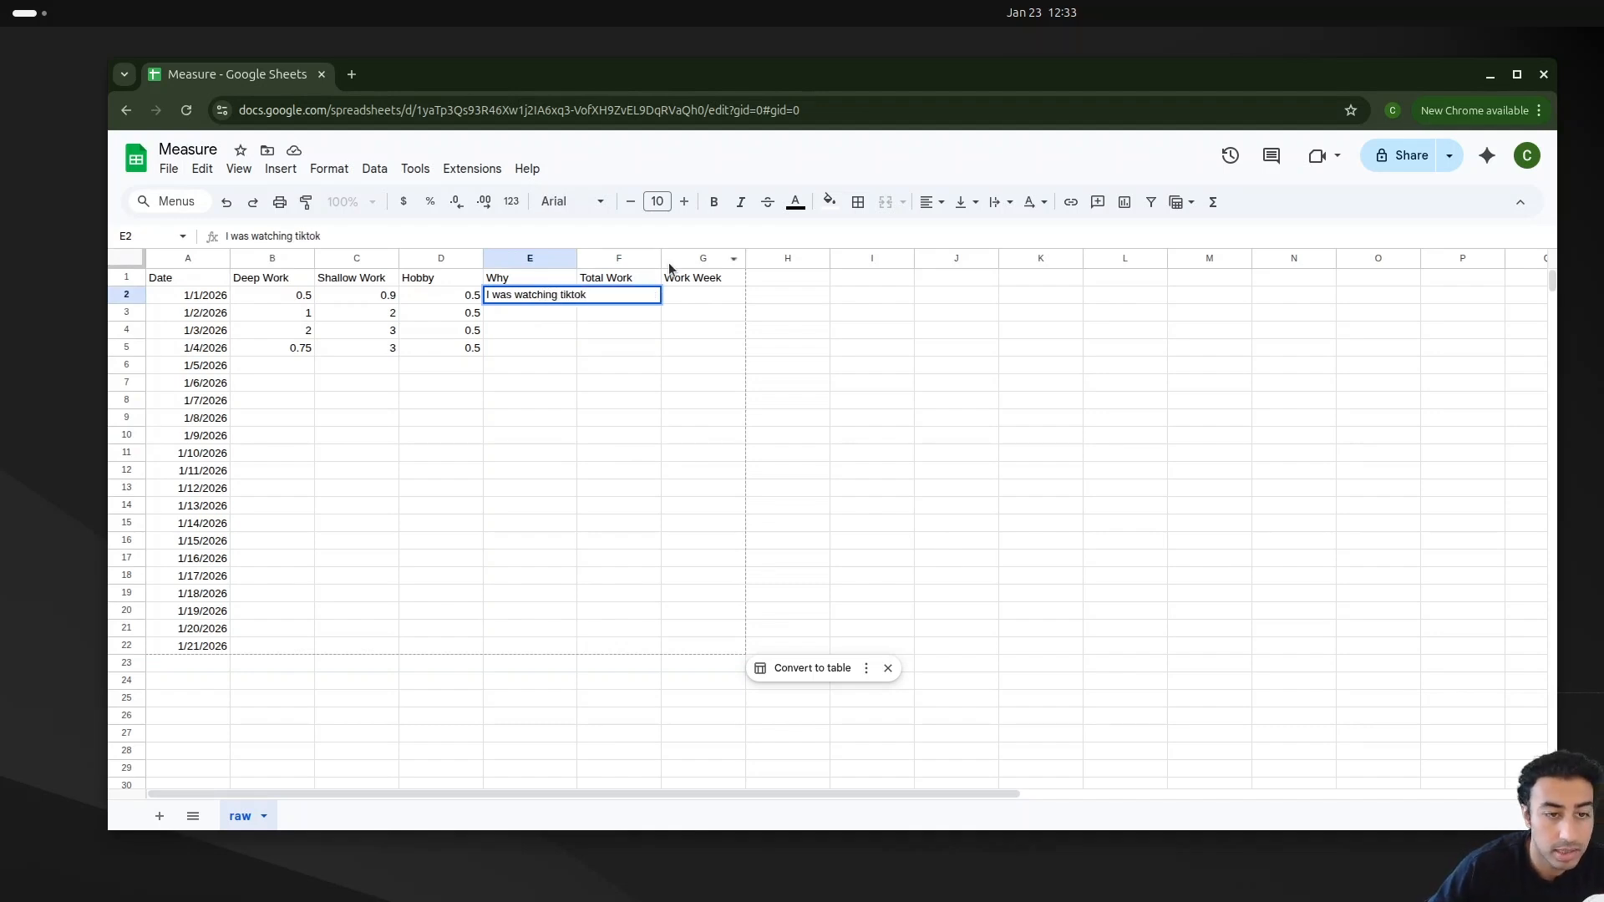
left_click(592, 383)
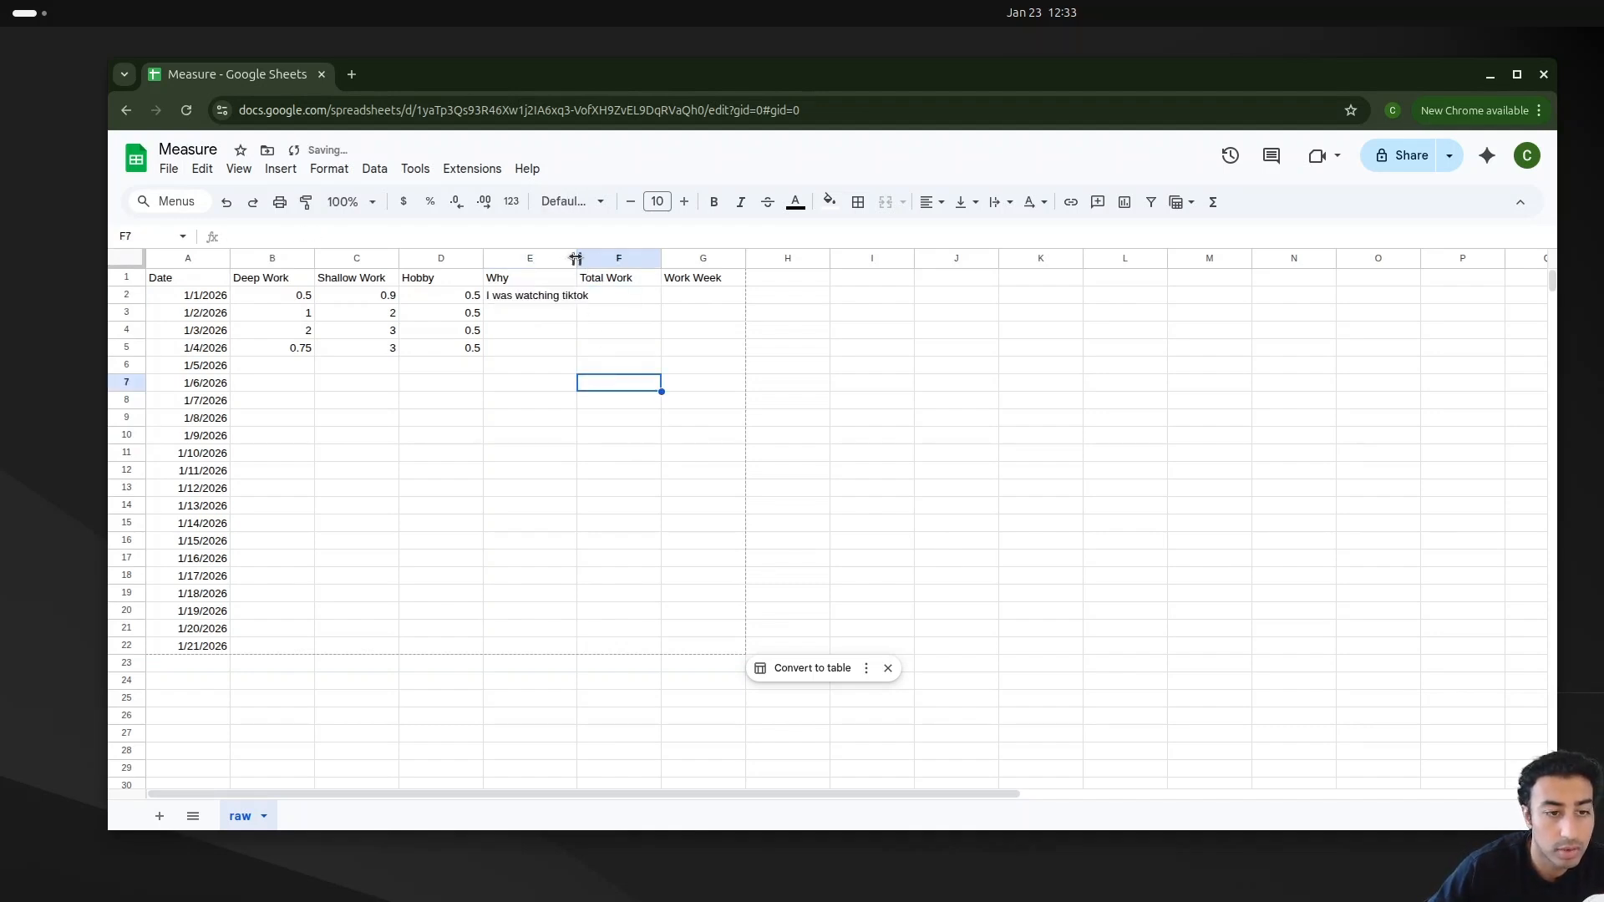
Step: Widen the Why column slightly more and select the first Total Work cell
left_click_drag(577, 258, 595, 258)
left_click(656, 298)
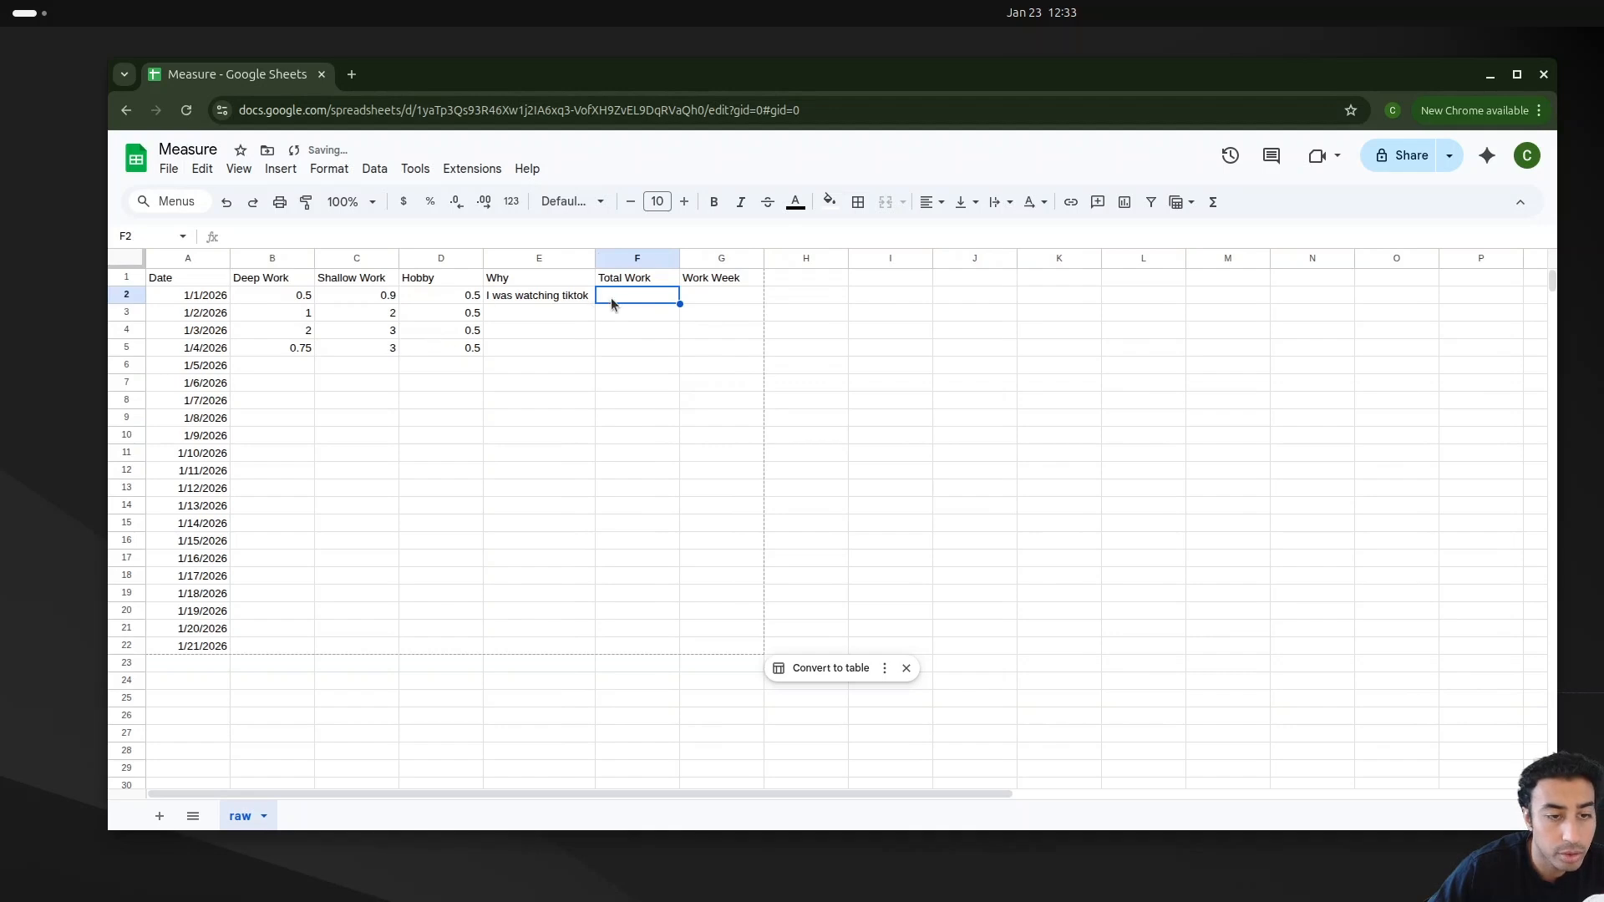
Step: Enter a formula in the first Total Work cell adding that day's Deep Work and Shallow Work hours, declining the autofill suggestion
type("=")
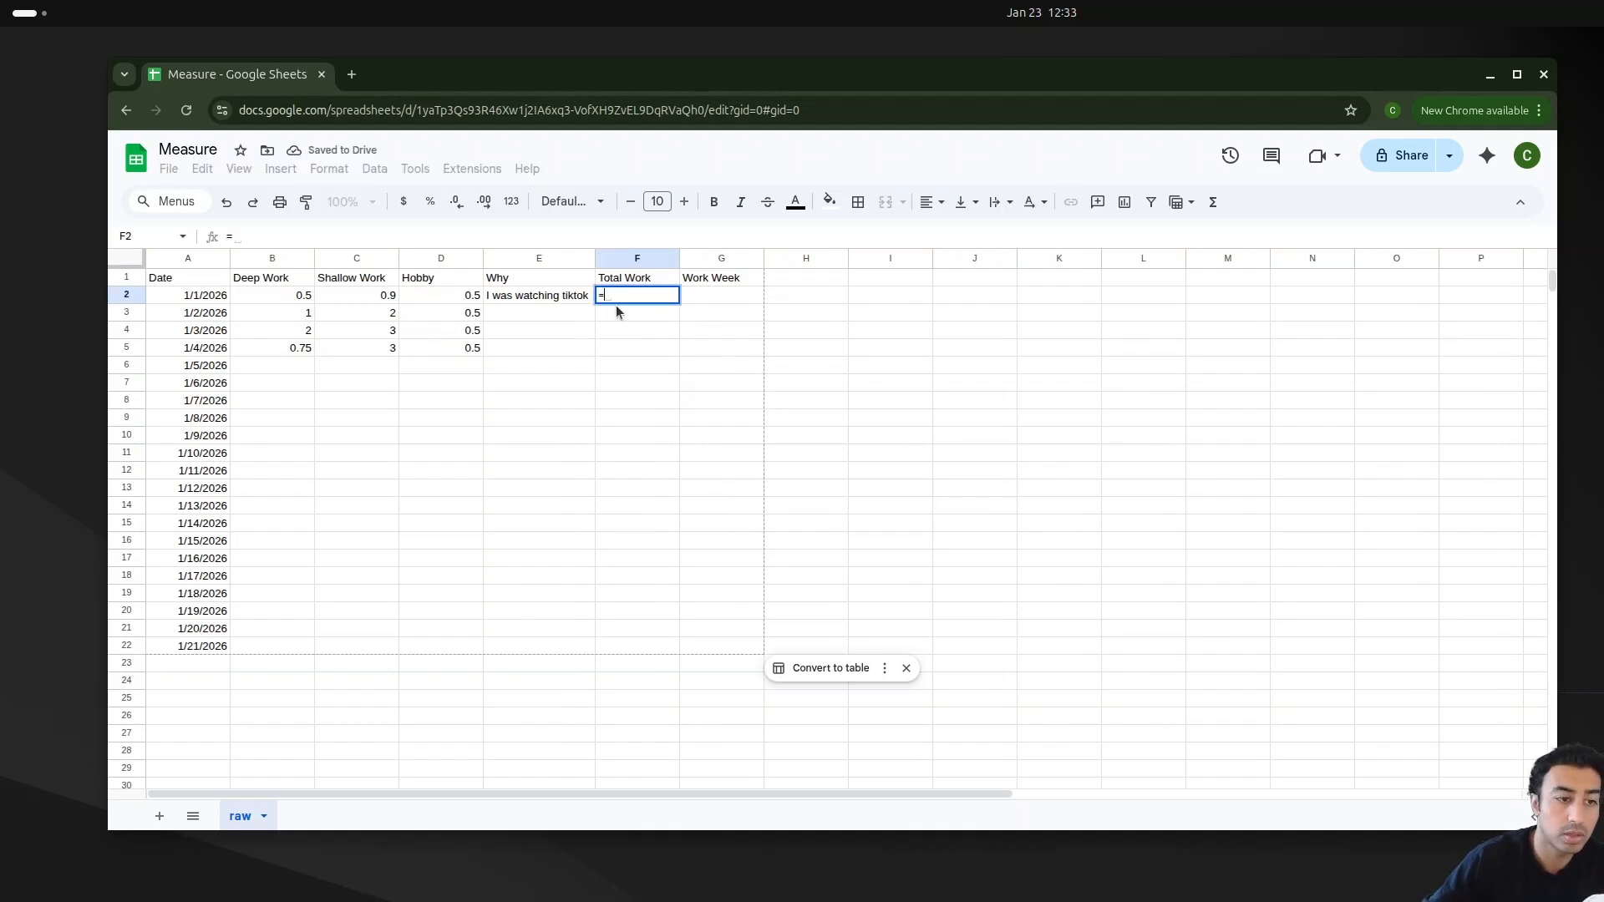
left_click(291, 299)
type("+")
left_click(347, 294)
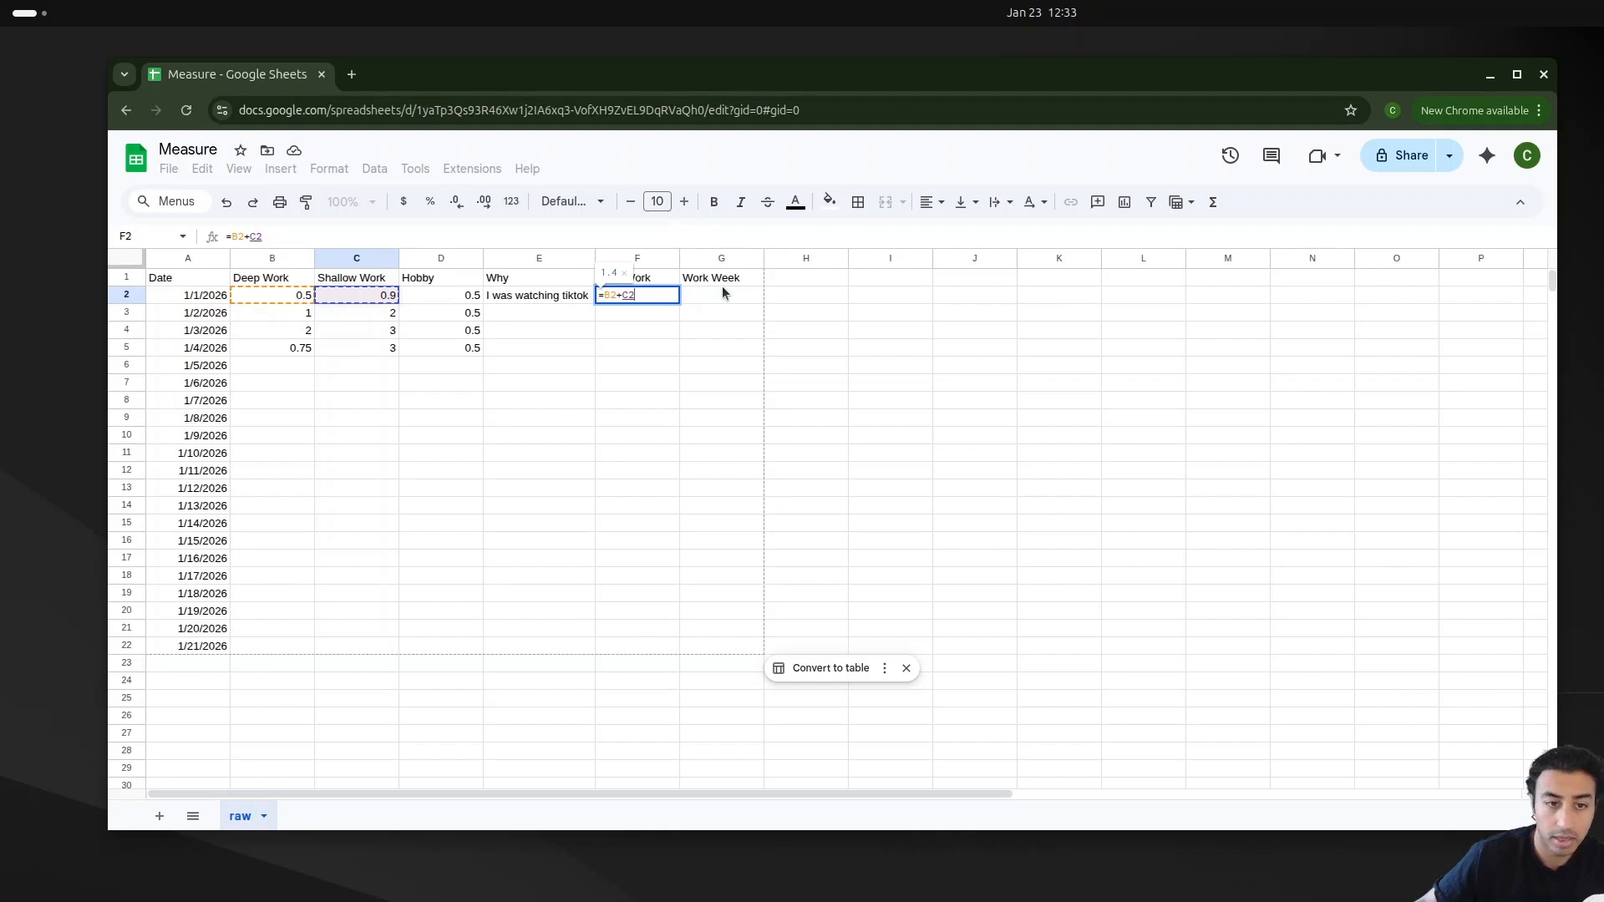
key("Return")
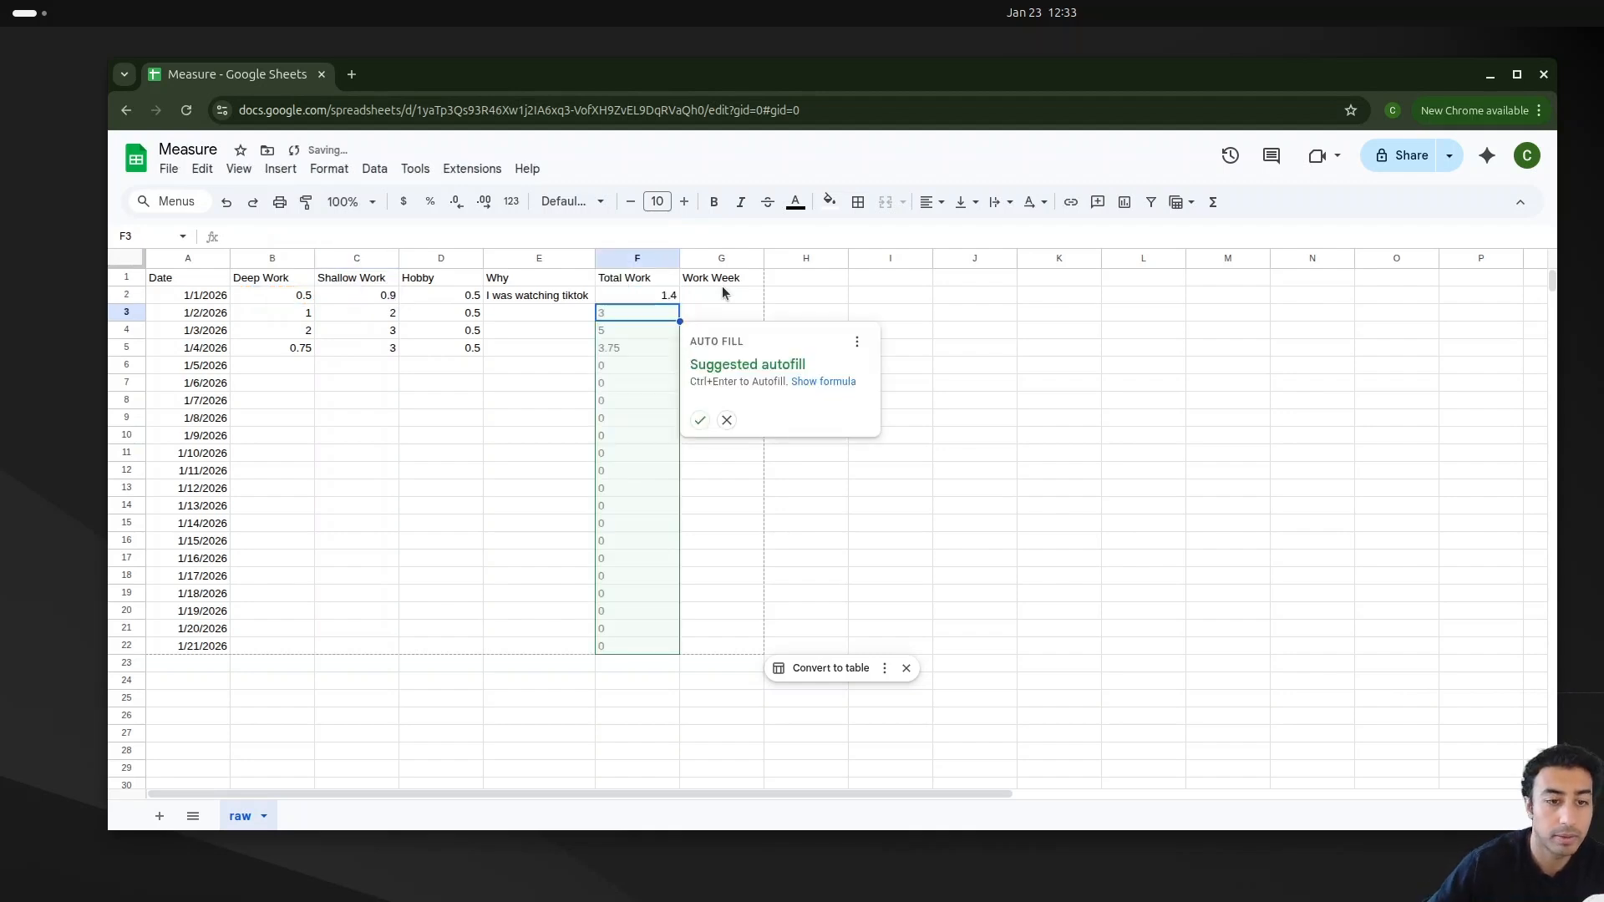
left_click(726, 422)
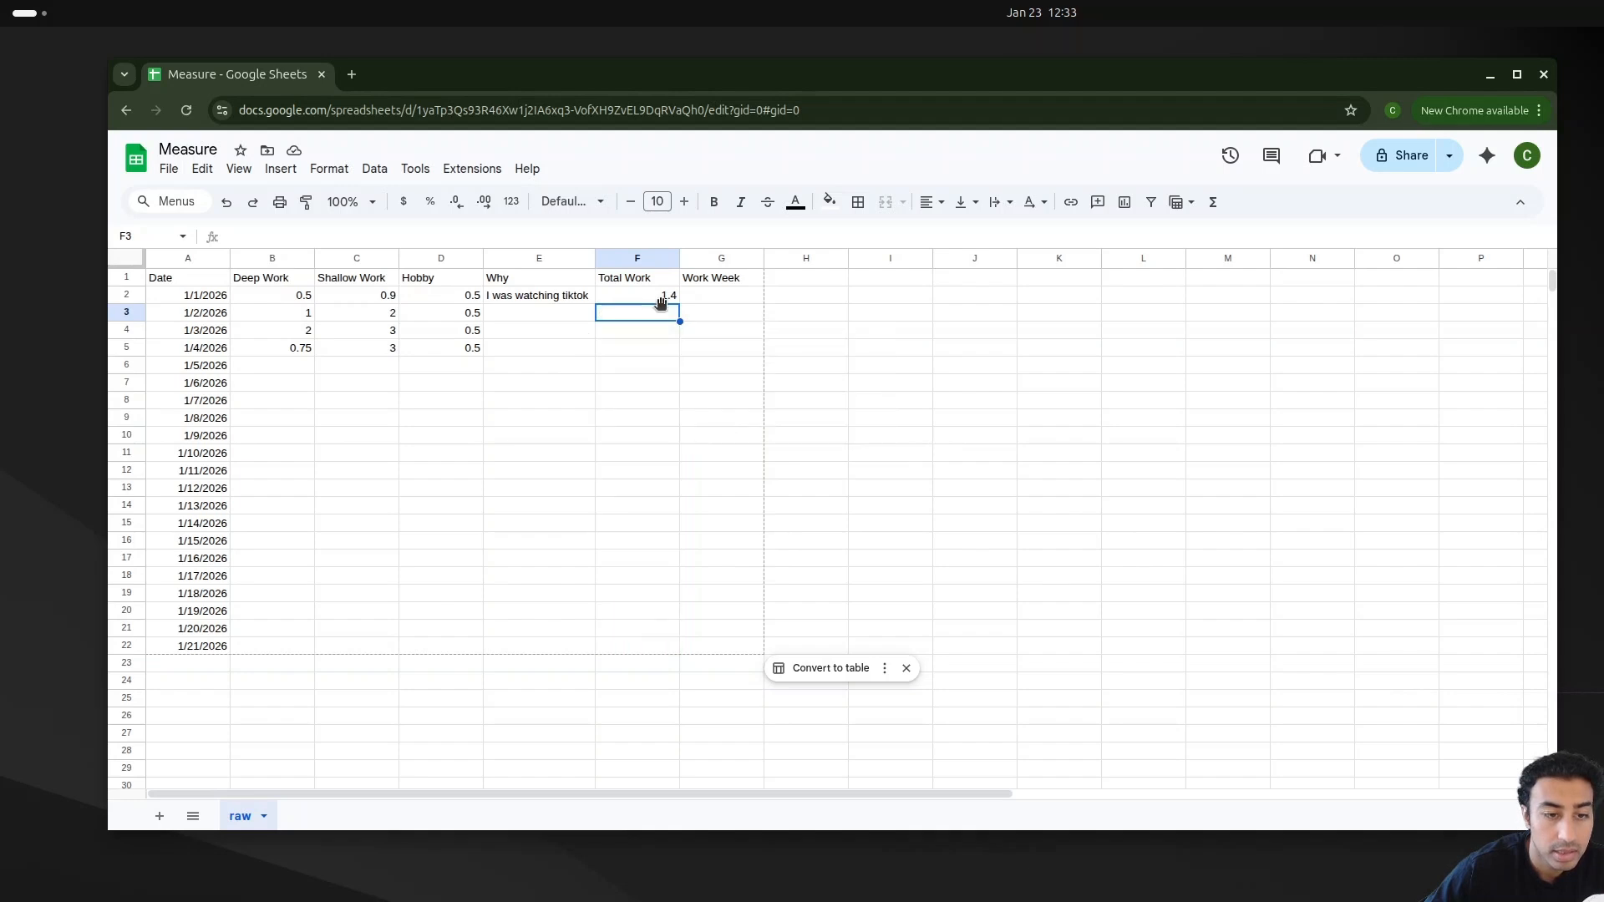
Step: Fill the Total Work formula down the column through the 1/21/2026 row
left_click(670, 296)
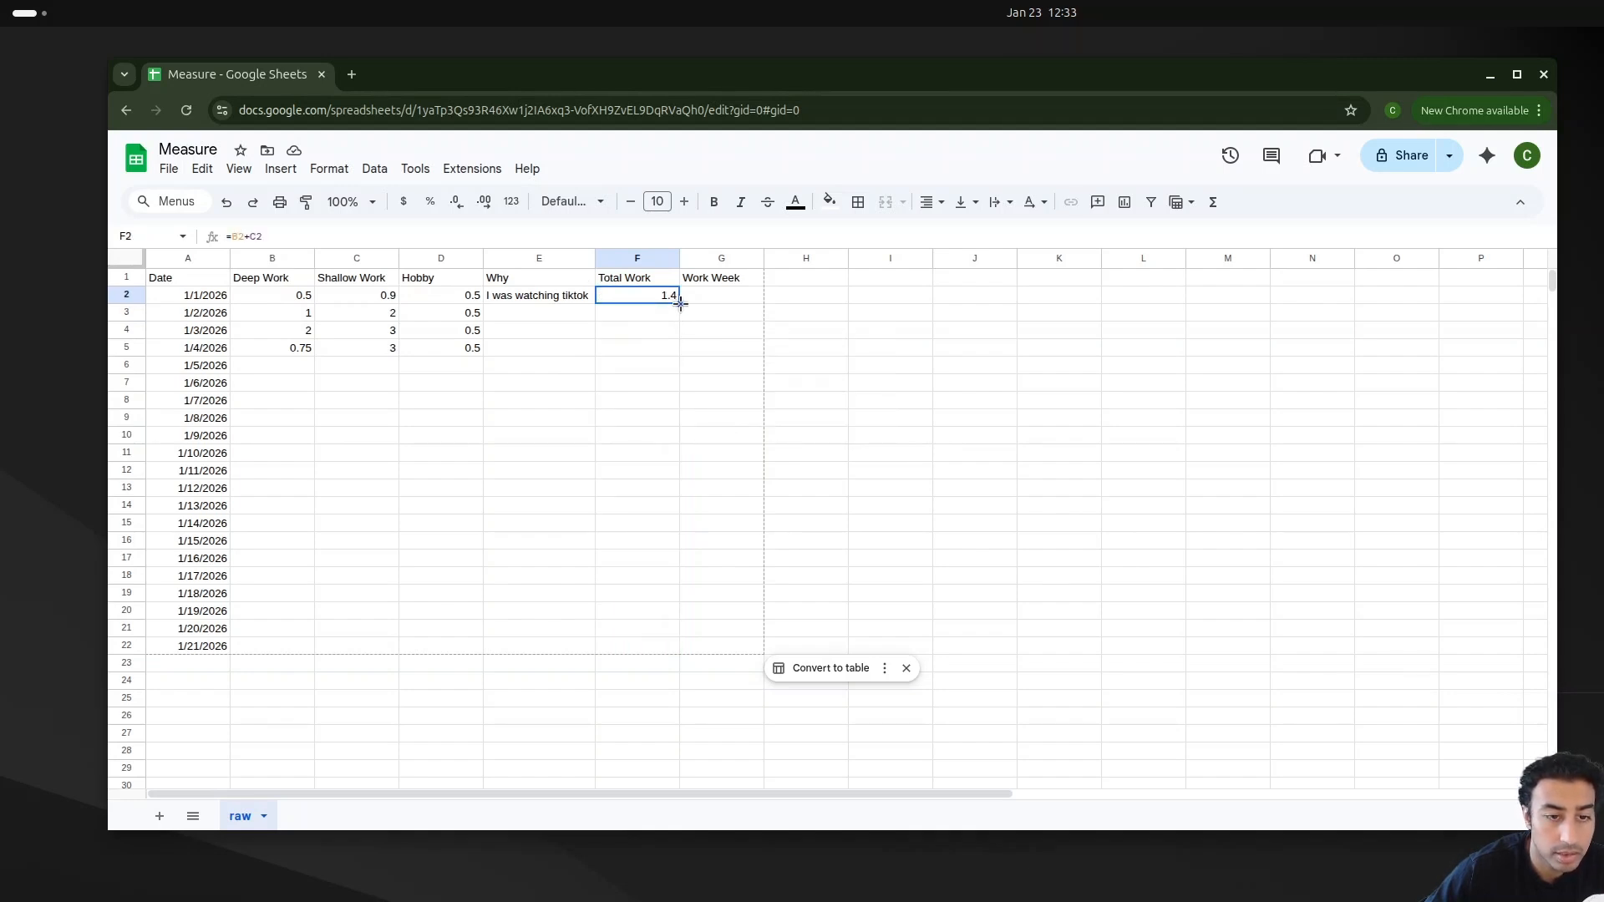
left_click_drag(679, 304, 676, 320)
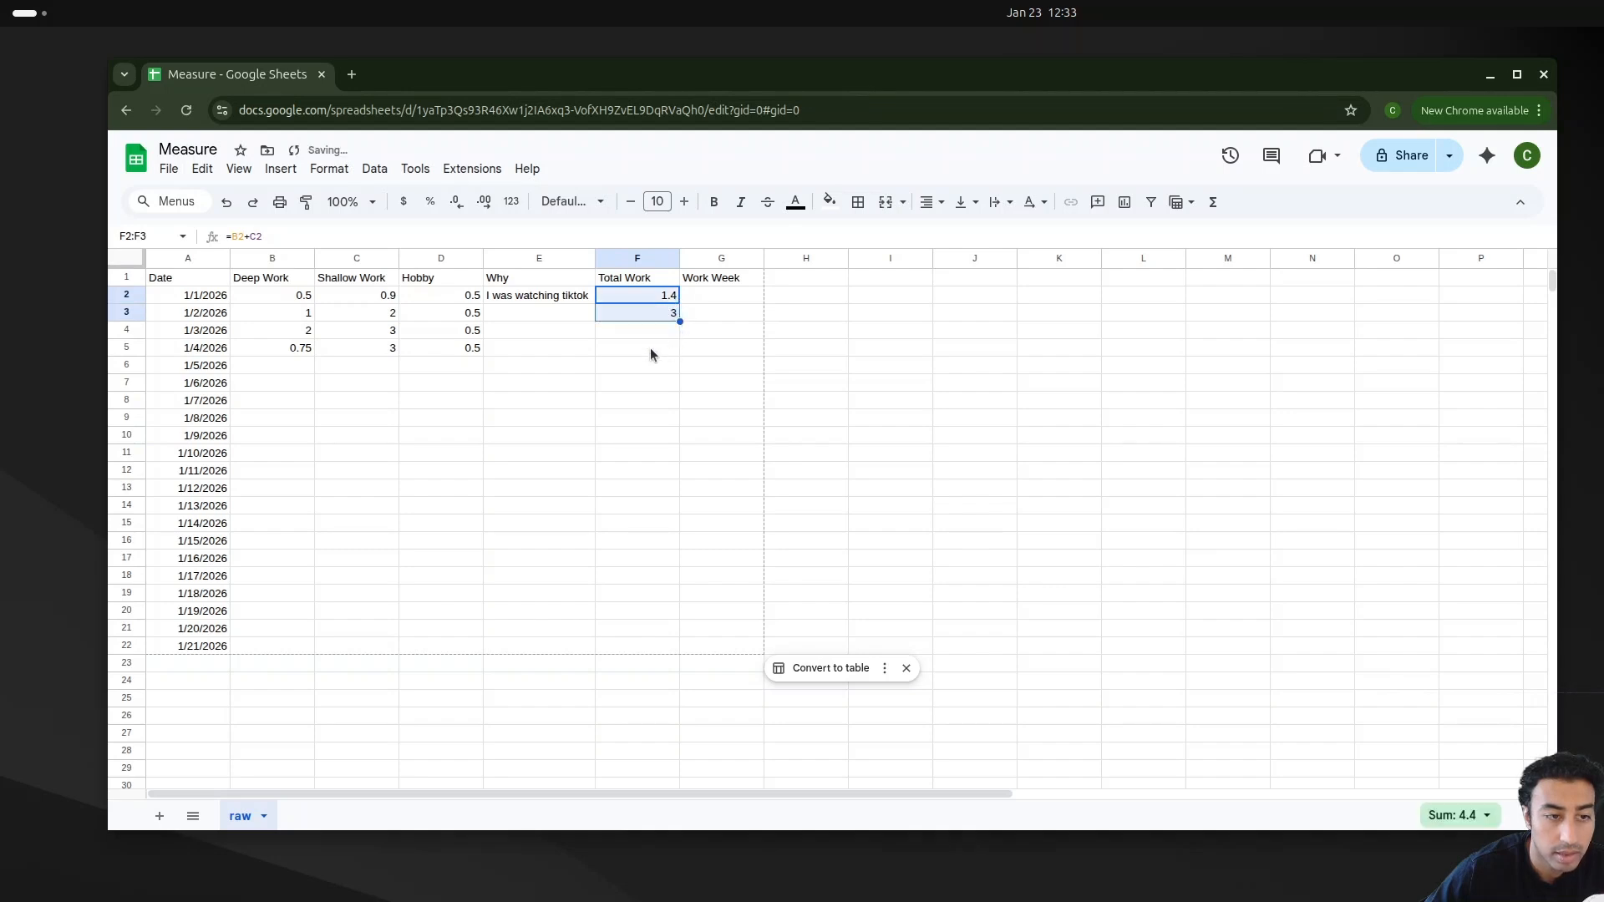
double_click(633, 313)
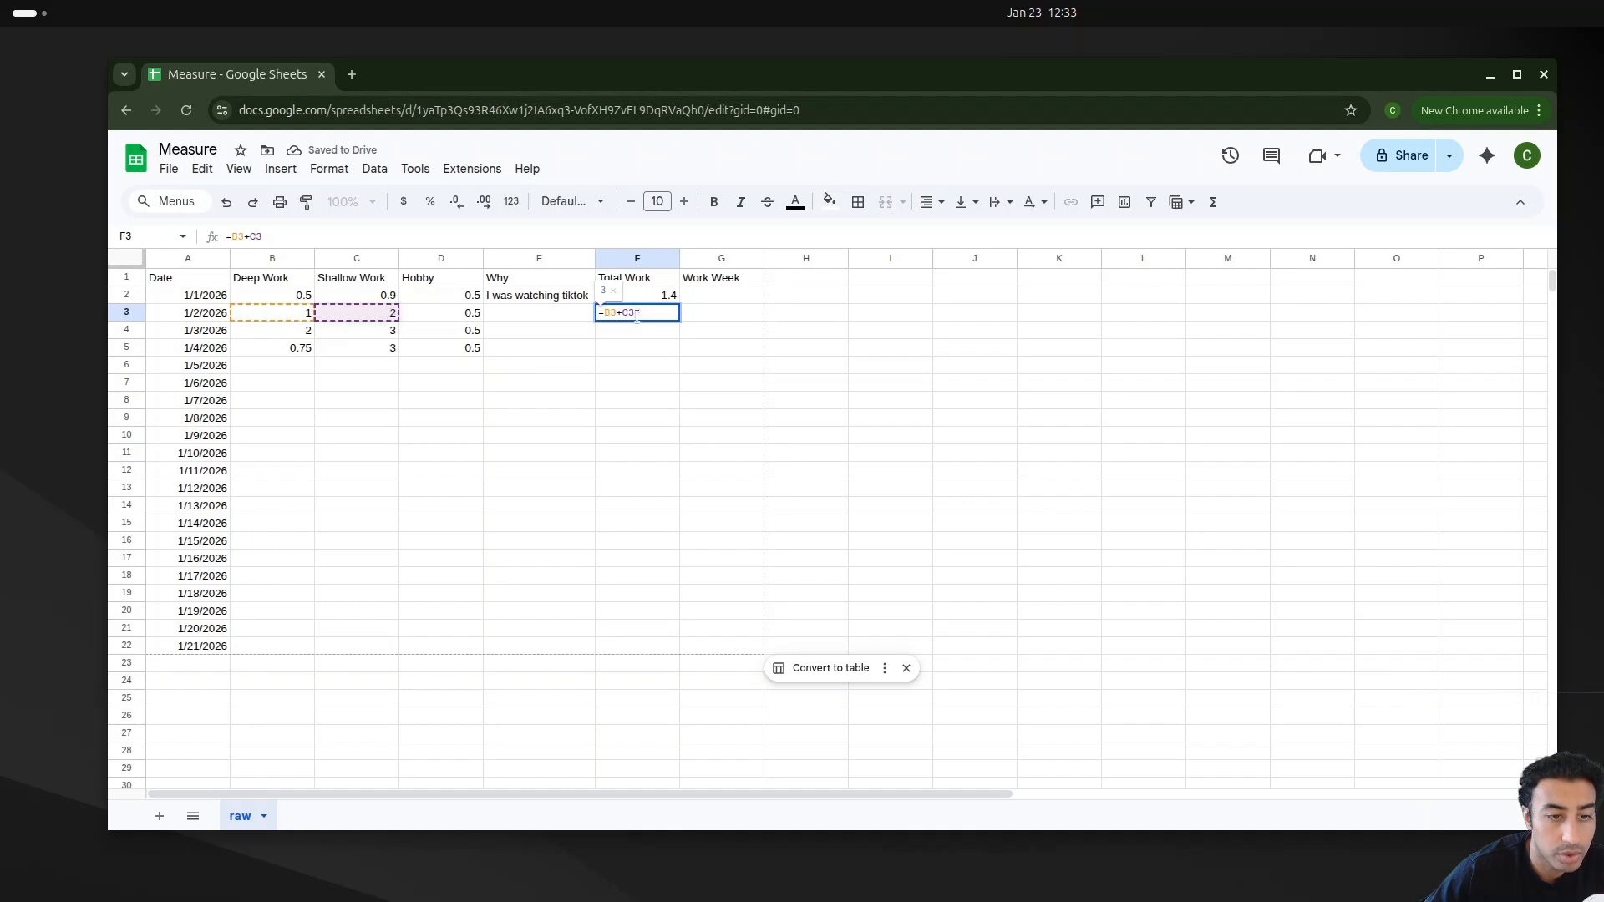
left_click(655, 365)
left_click(849, 330)
left_click(673, 301)
left_click(675, 313)
left_click_drag(681, 321, 685, 641)
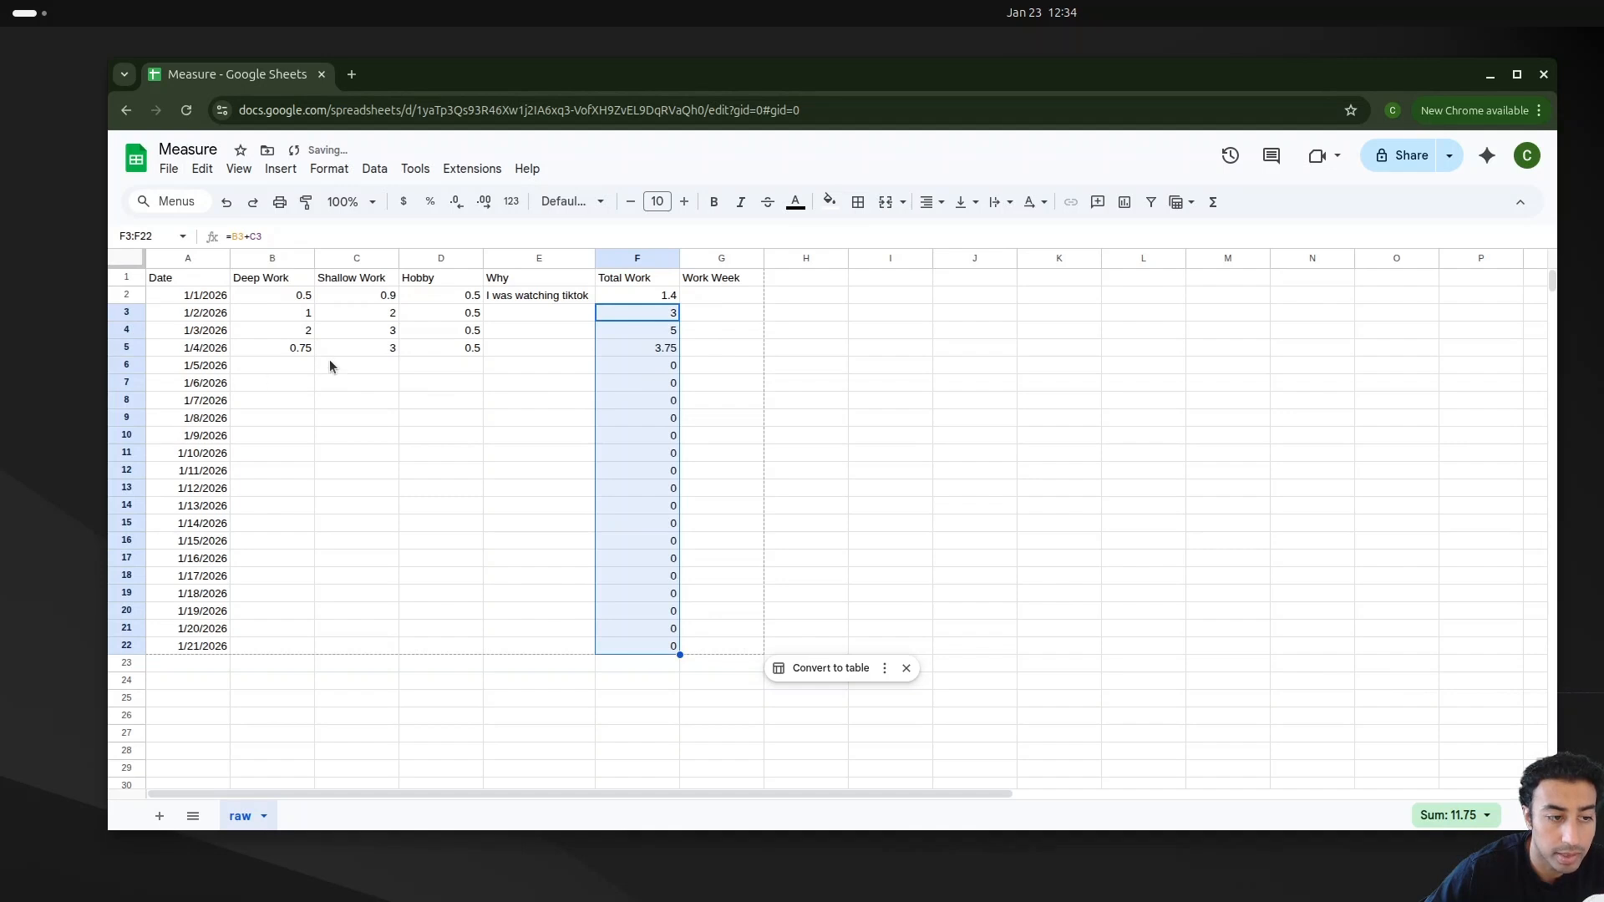
Step: Enter 1 hour of Deep Work for each day from 1/5/2026 through 1/11/2026
left_click(700, 400)
left_click(697, 301)
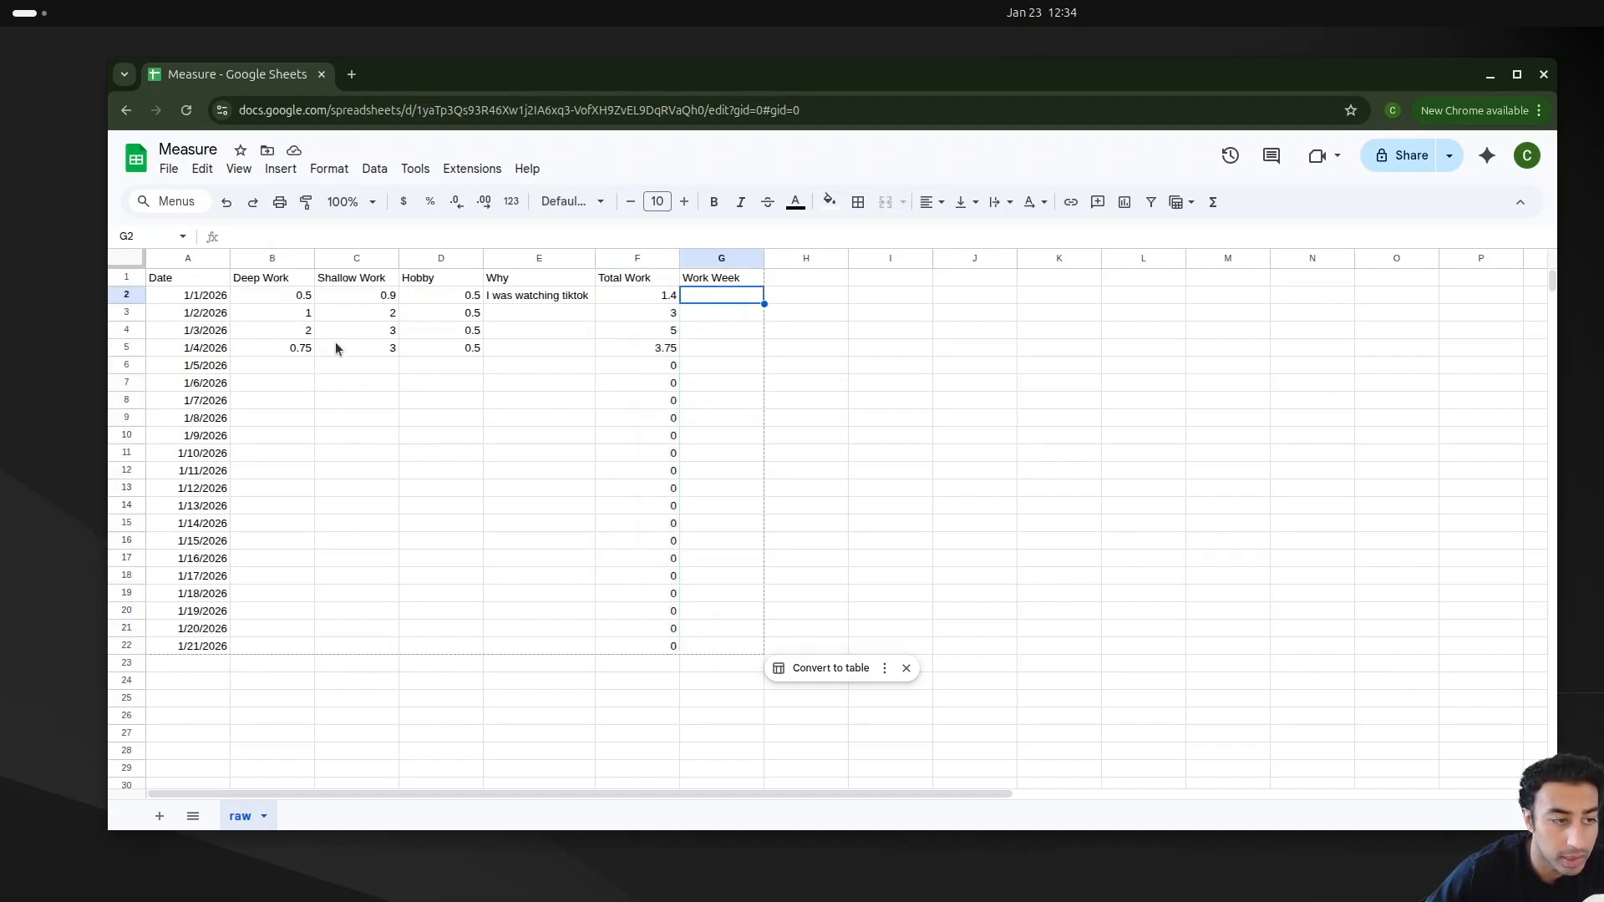
left_click(282, 365)
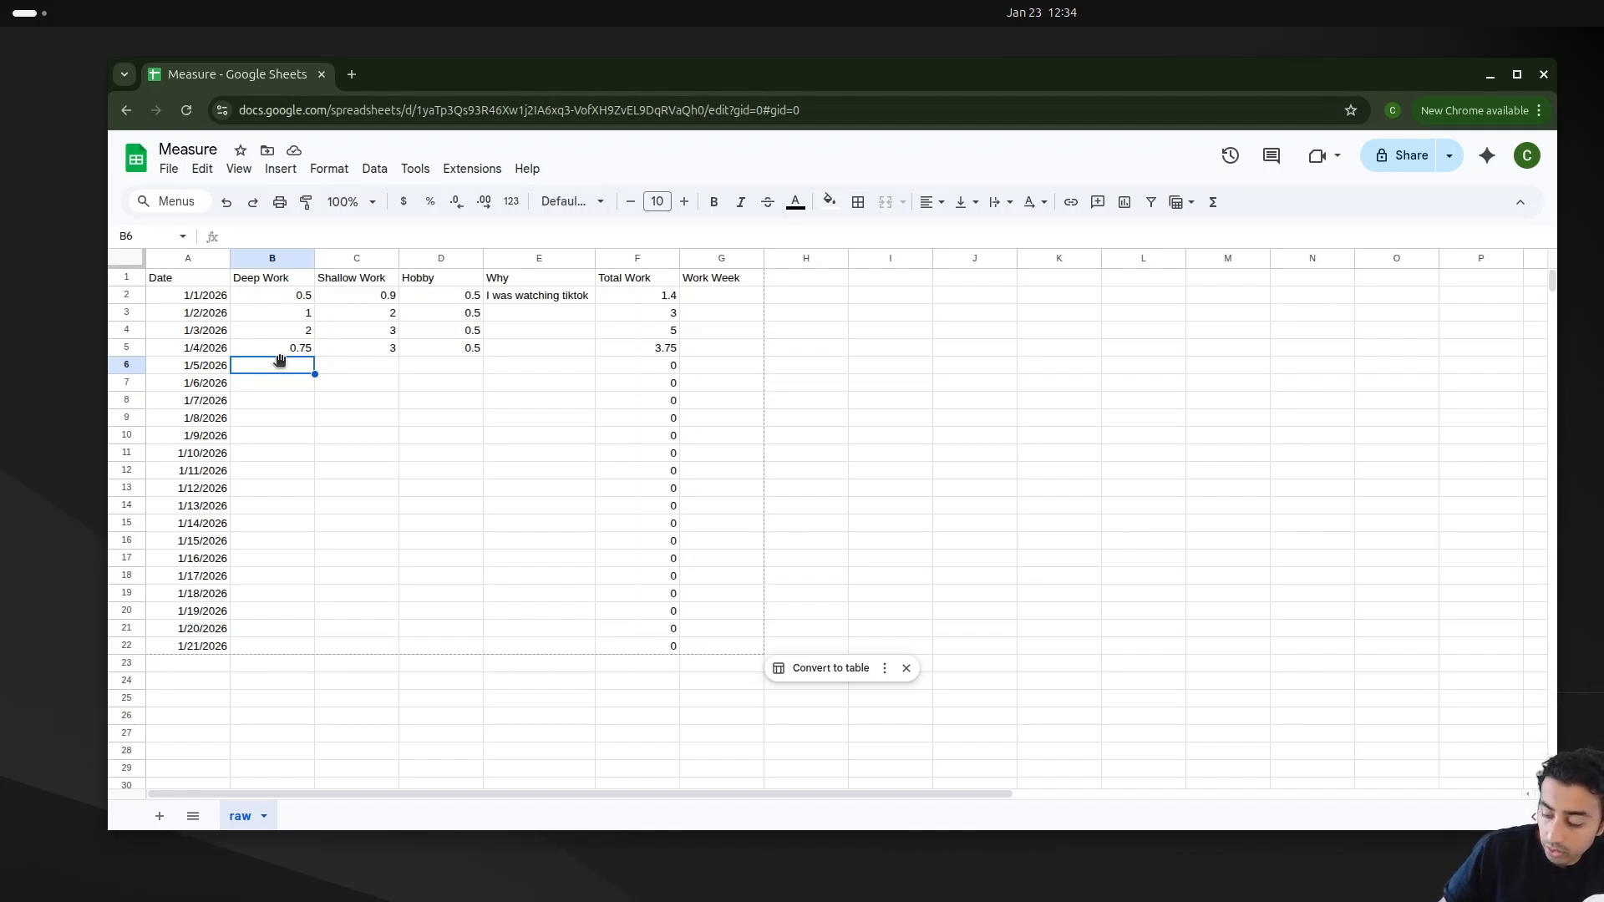
type("1 1 1 1 1 1 1")
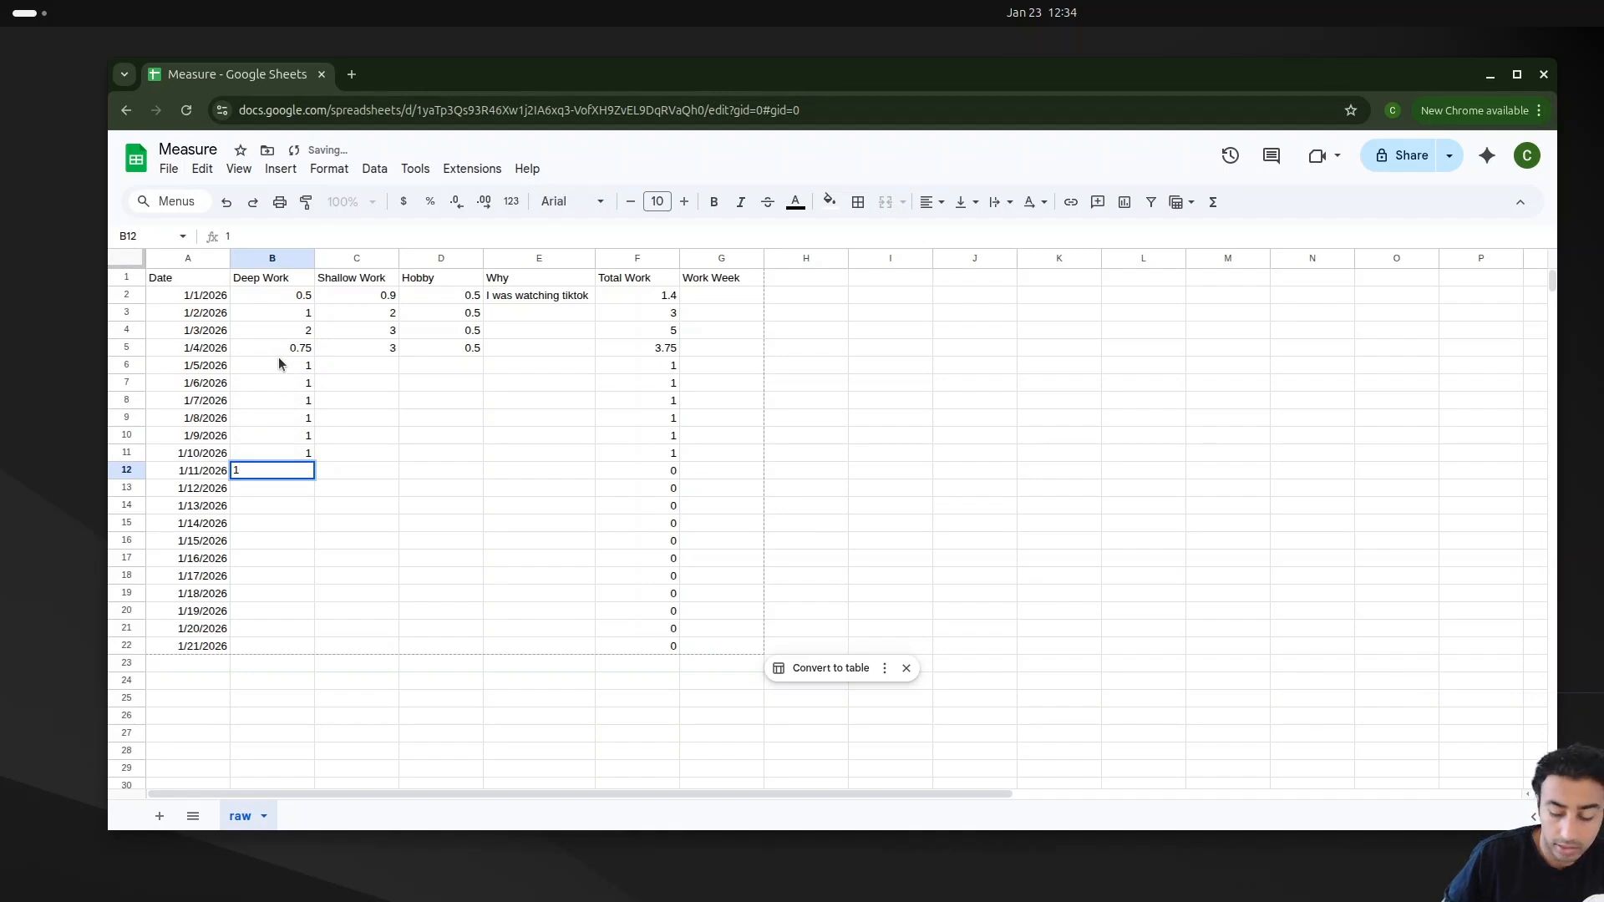
key("Return")
Step: Paste the same 1-hour values into the Shallow Work column for 1/5/2026 through 1/11/2026
left_click(279, 361)
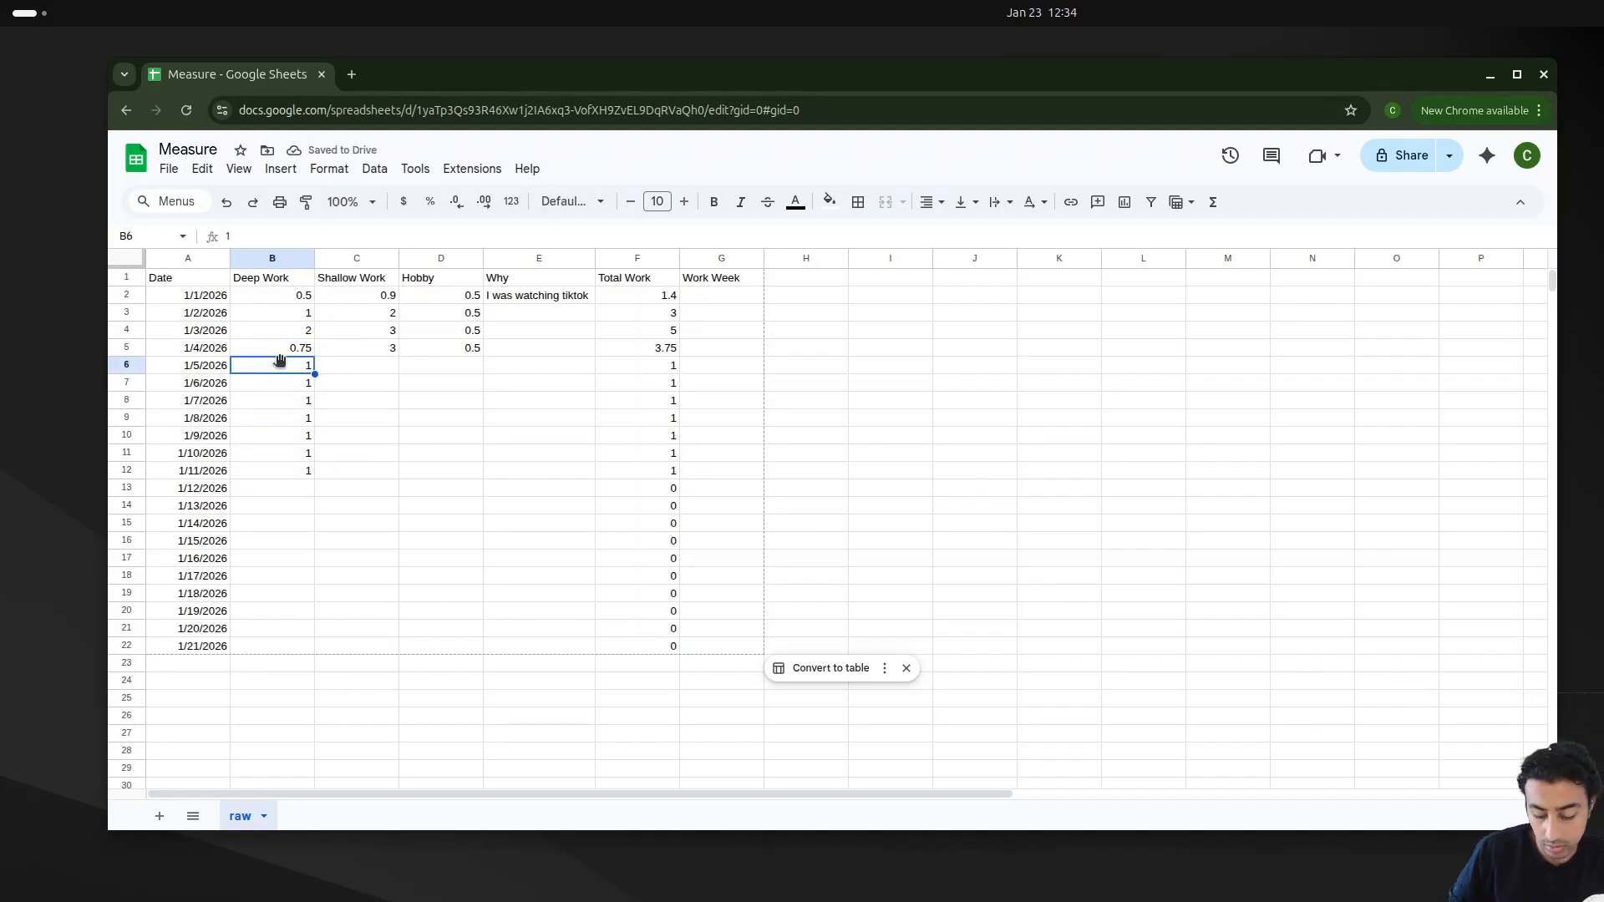
key("shift+Down")
key("shift+Down")
key("shift+Down")
key("shift+Down")
key("shift+Down")
key("shift+Down")
key("ctrl+c")
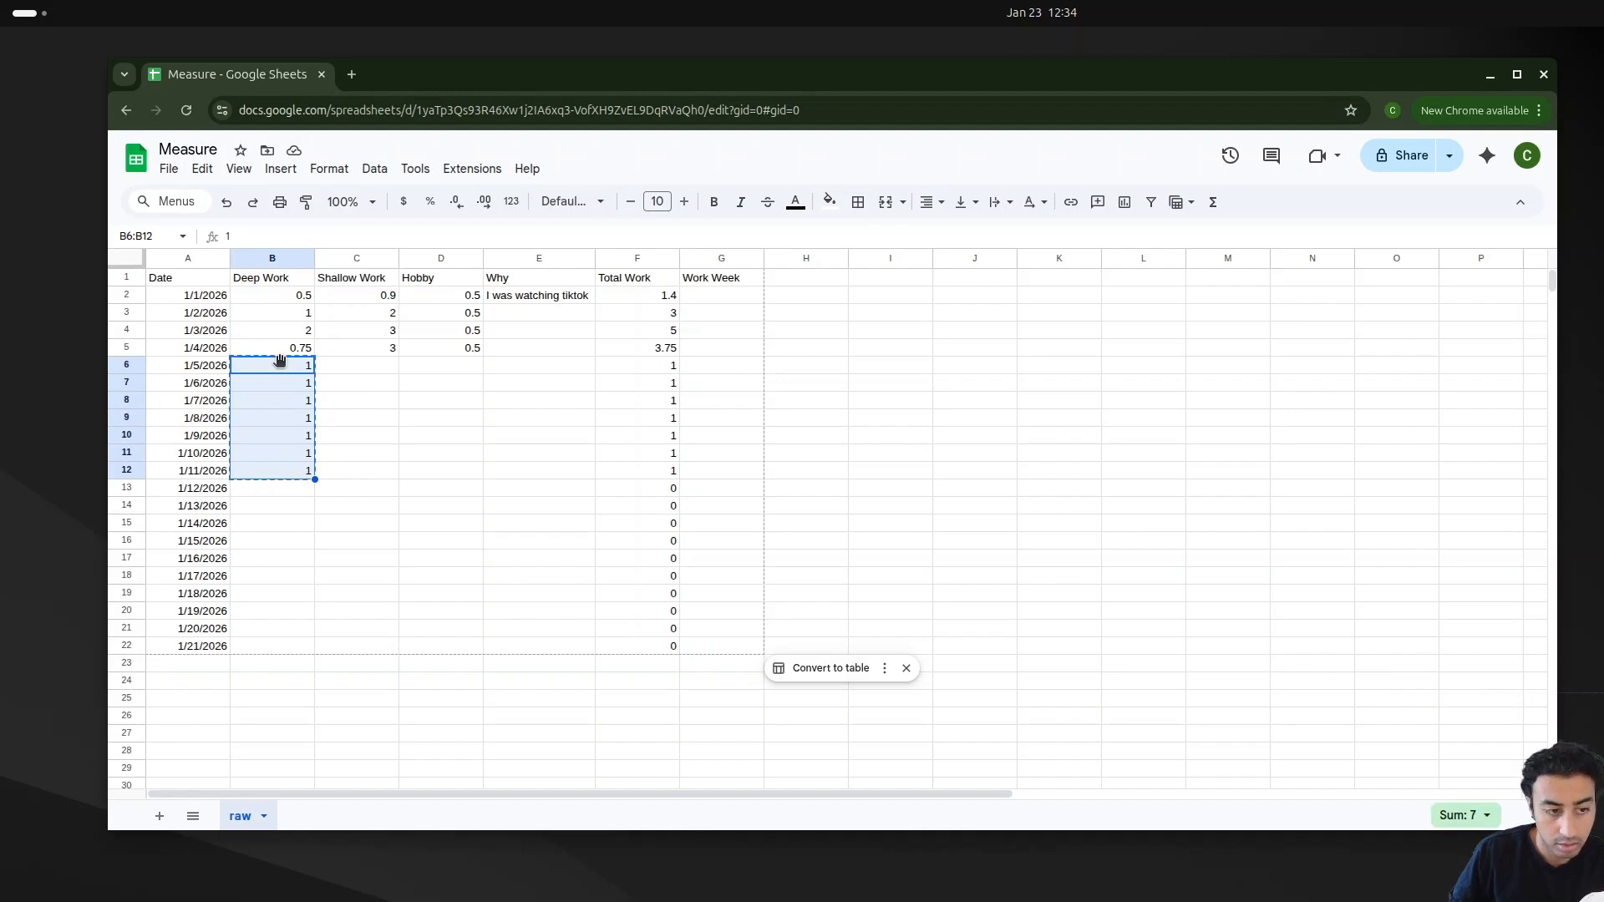
key("Right")
key("ctrl+v")
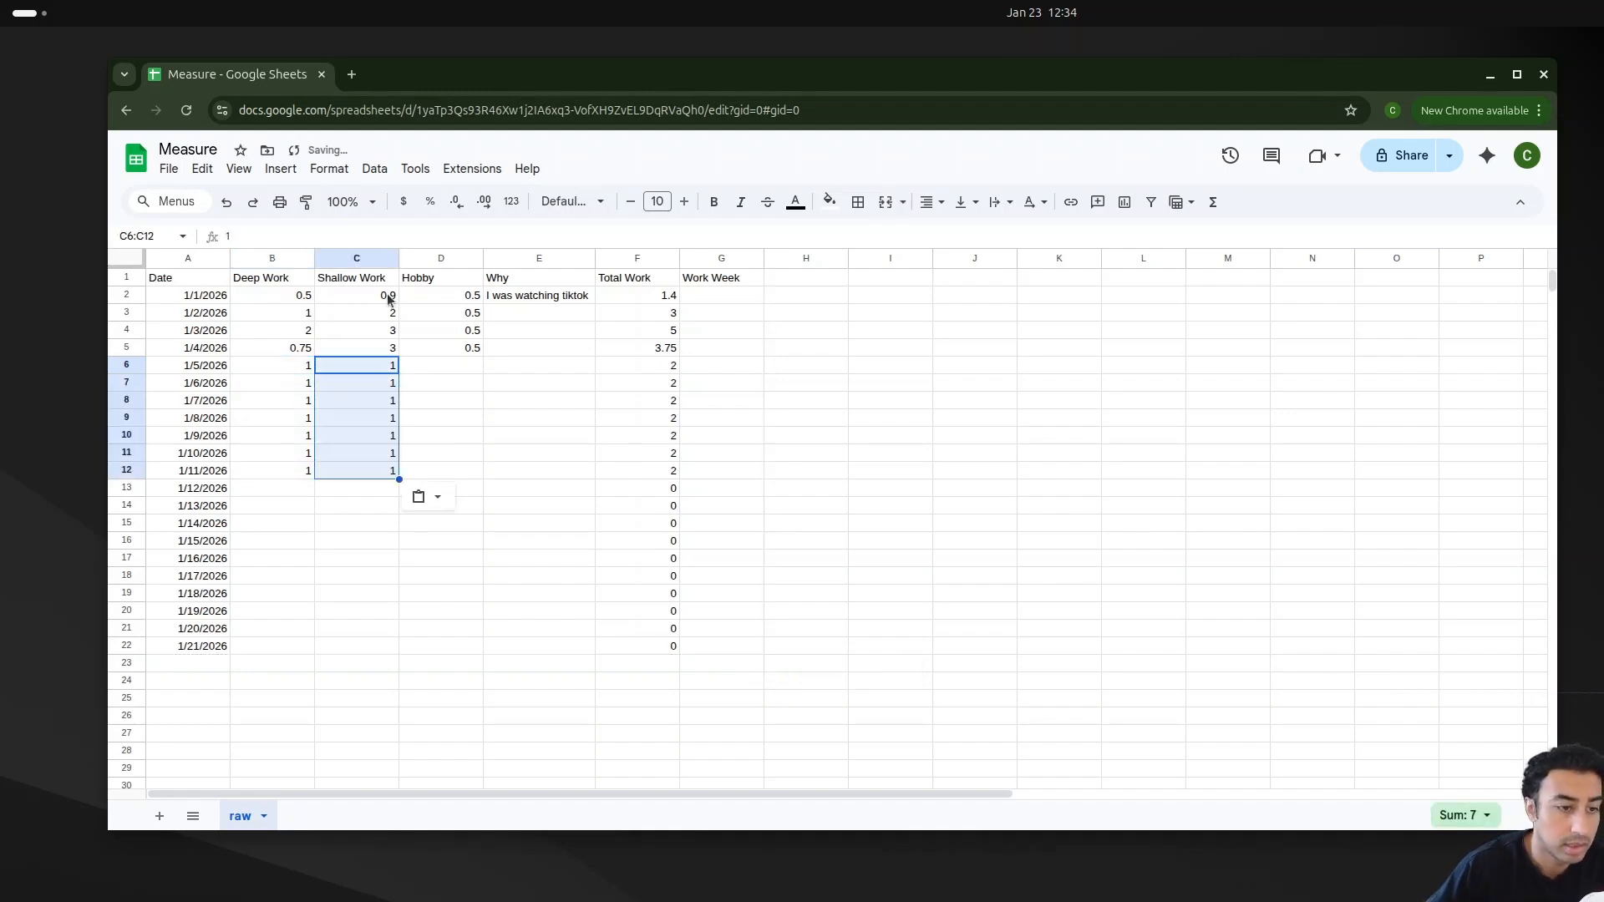
Step: Enter 0.7 Hobby hours for 1/5/2026
left_click(466, 382)
left_click(473, 371)
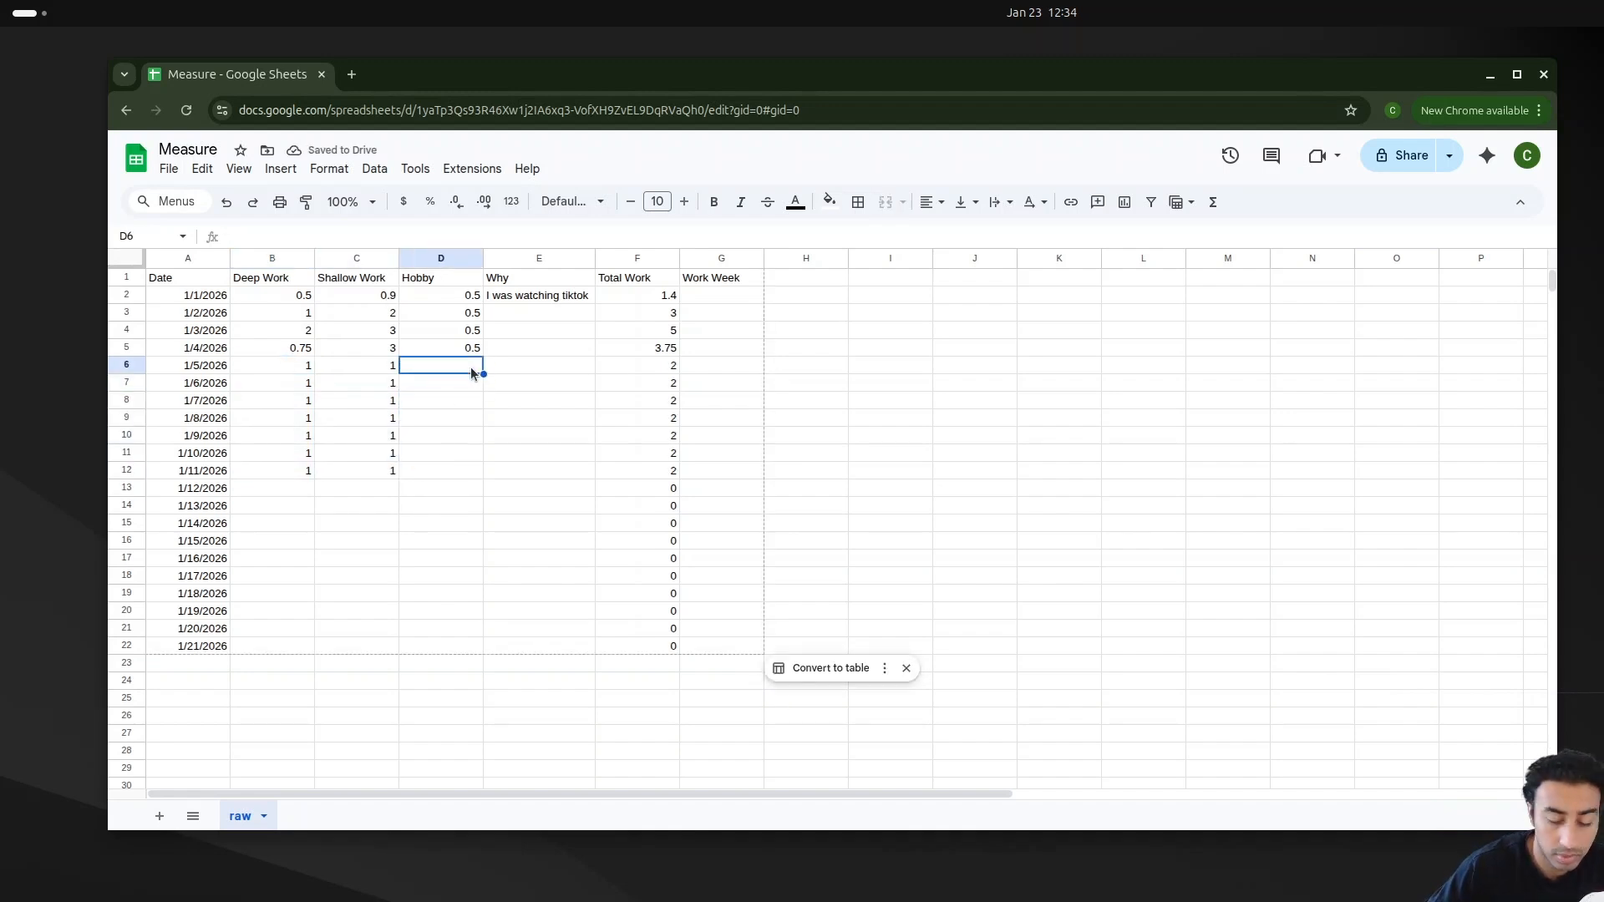
type("0.7")
key("Return")
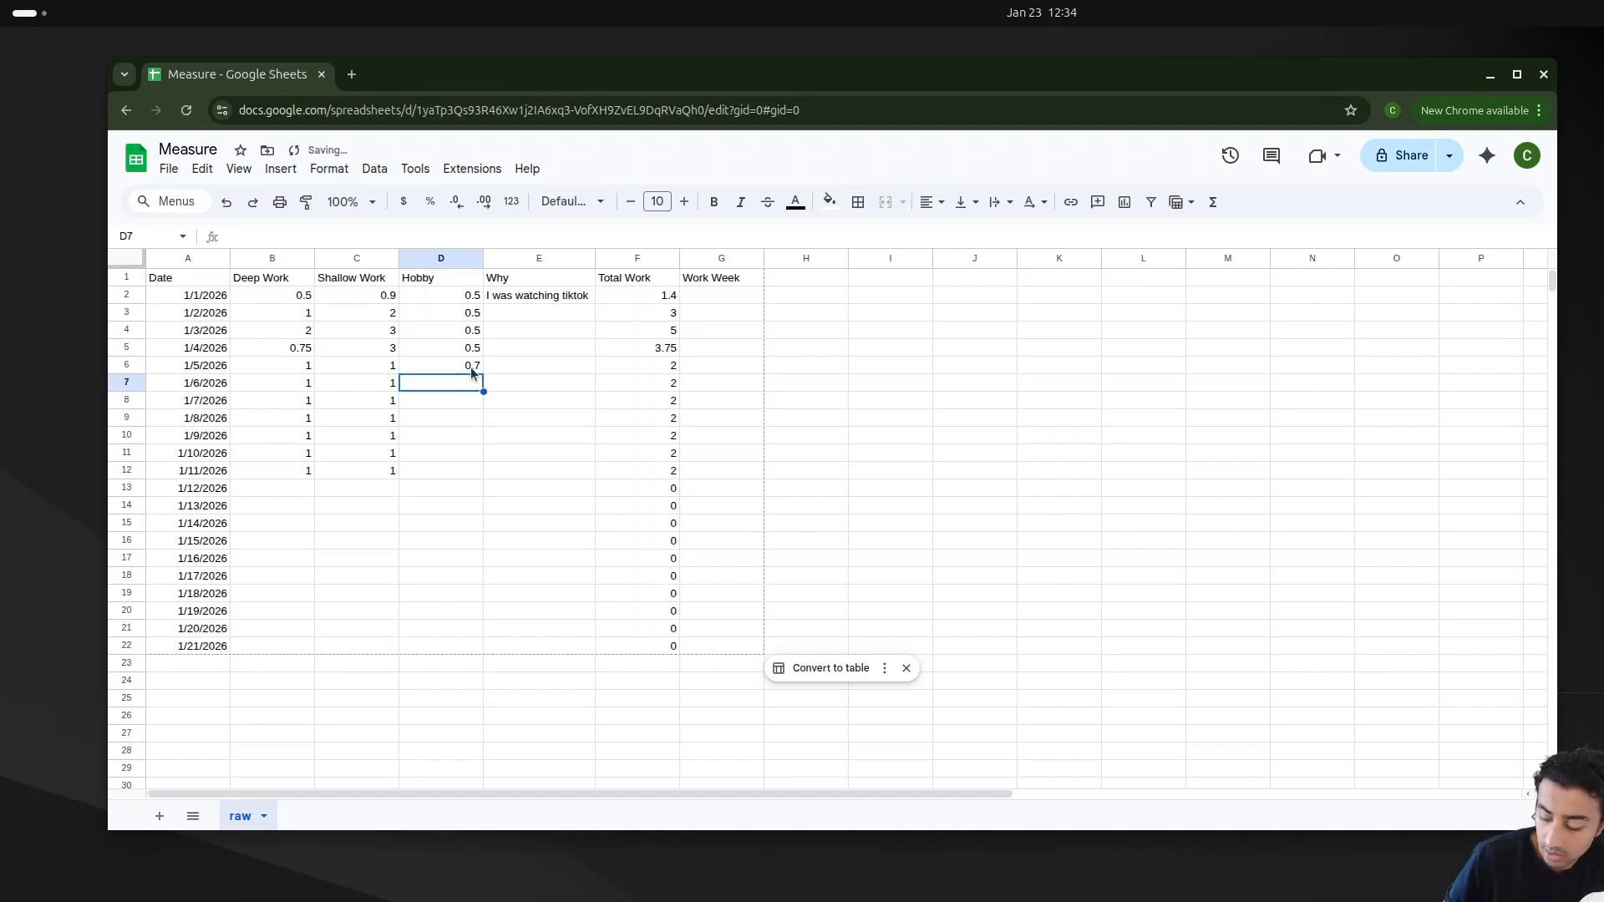
Step: Copy the 0.7 Hobby value down to every day through 1/11/2026
left_click(470, 368)
key("ctrl+c")
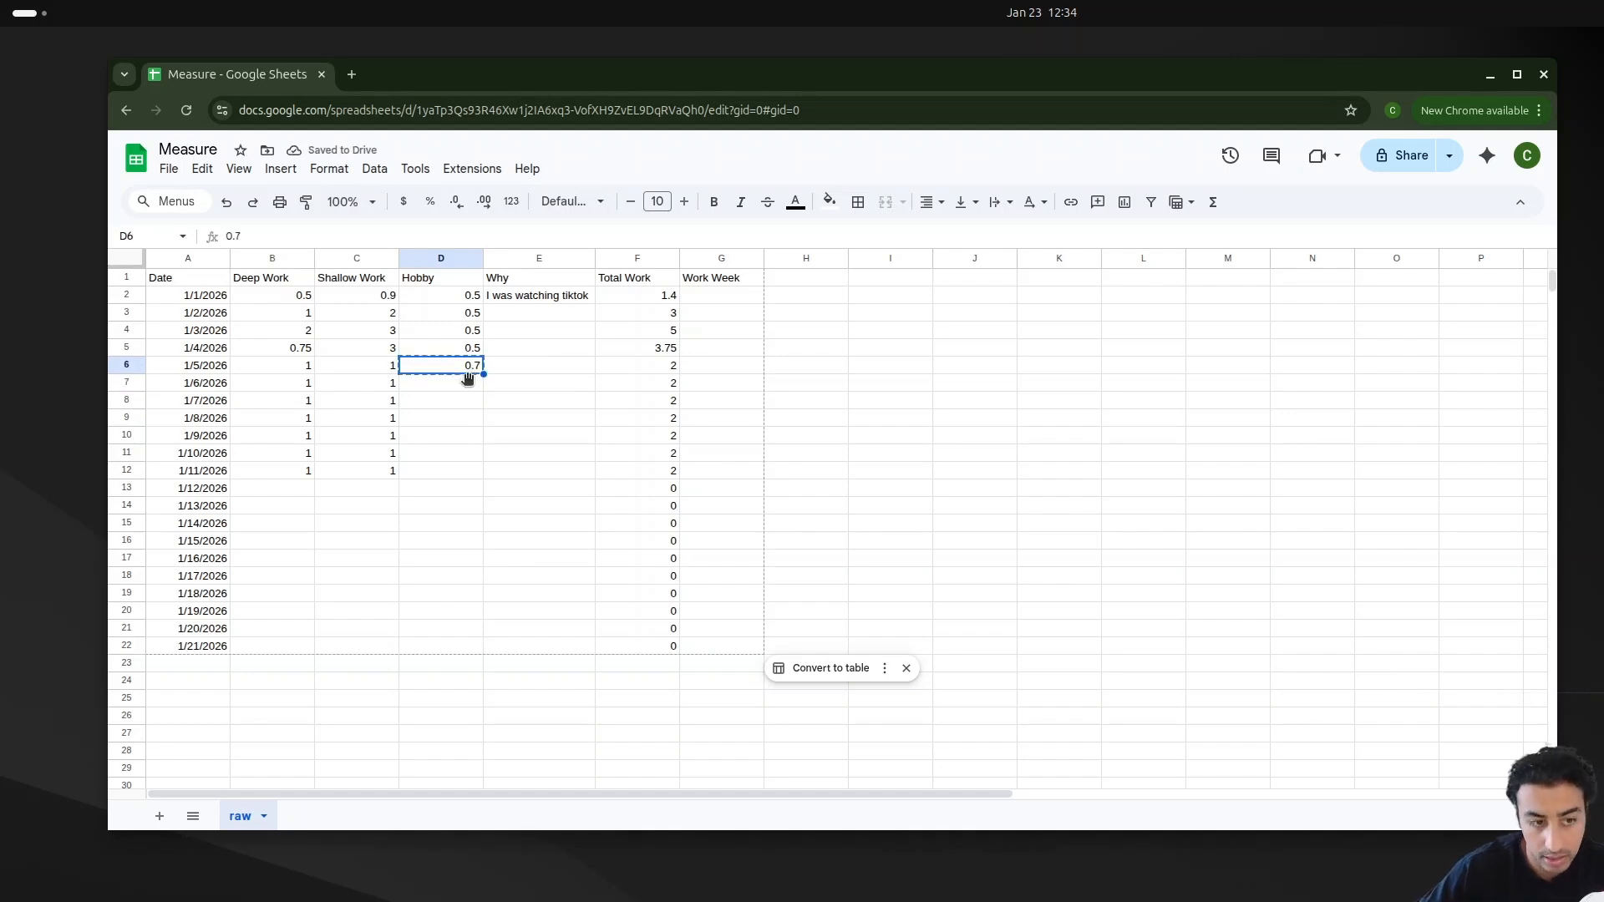
left_click(457, 386)
key("ctrl+v")
left_click_drag(484, 391, 483, 471)
left_click(536, 521)
left_click(585, 489)
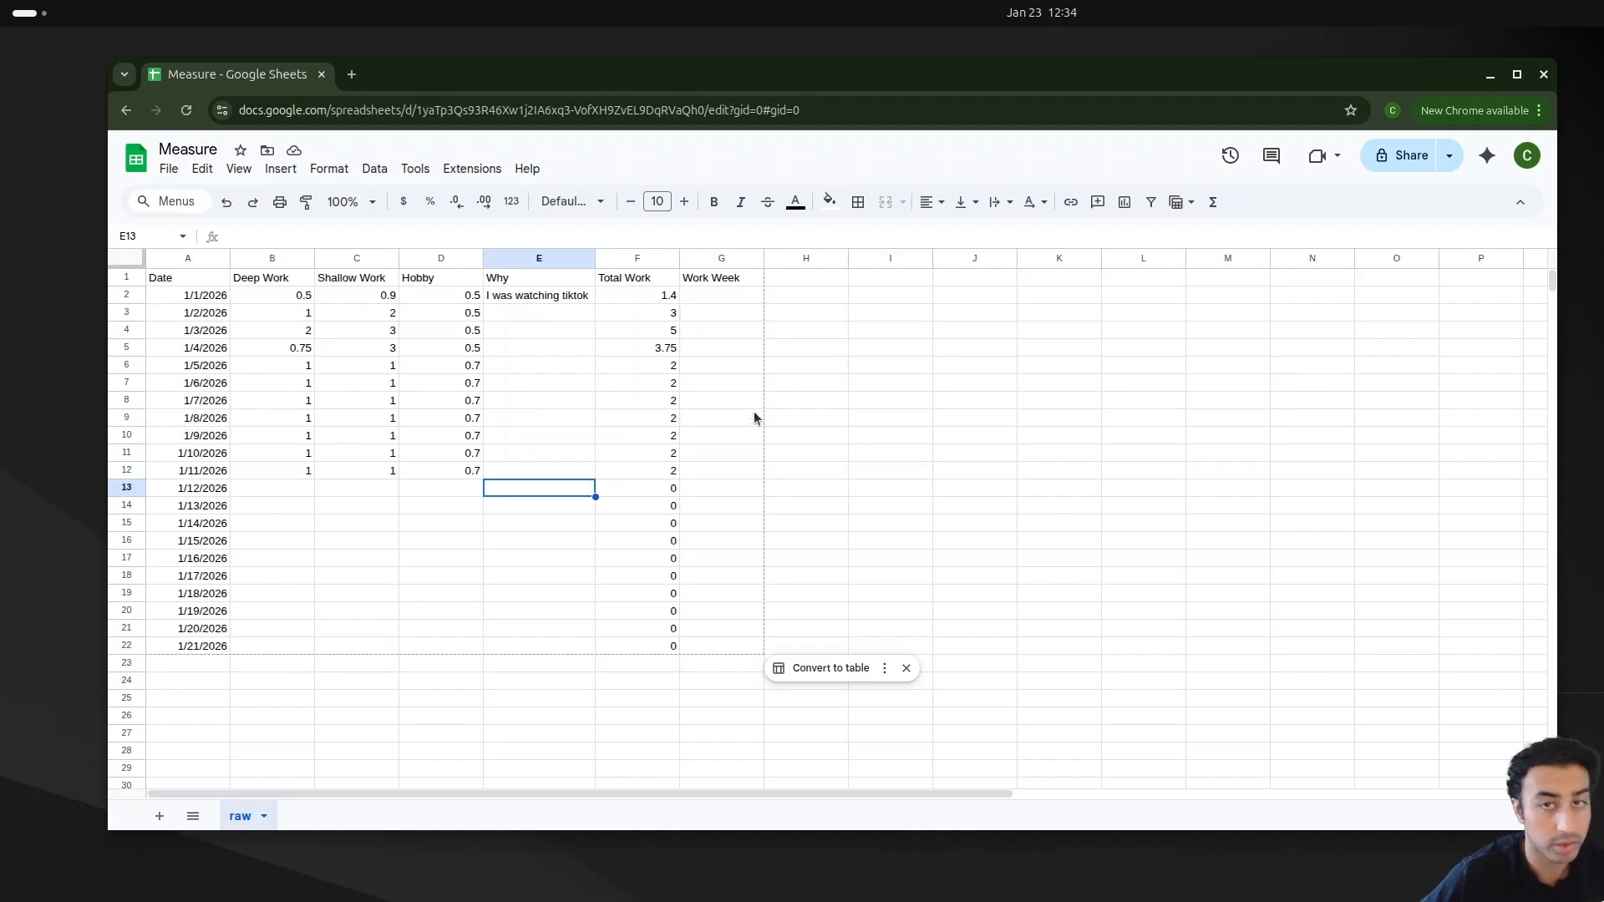
Step: Inspect the Total Work formulas row by row from 1/1/2026 to 1/7/2026
left_click(616, 303)
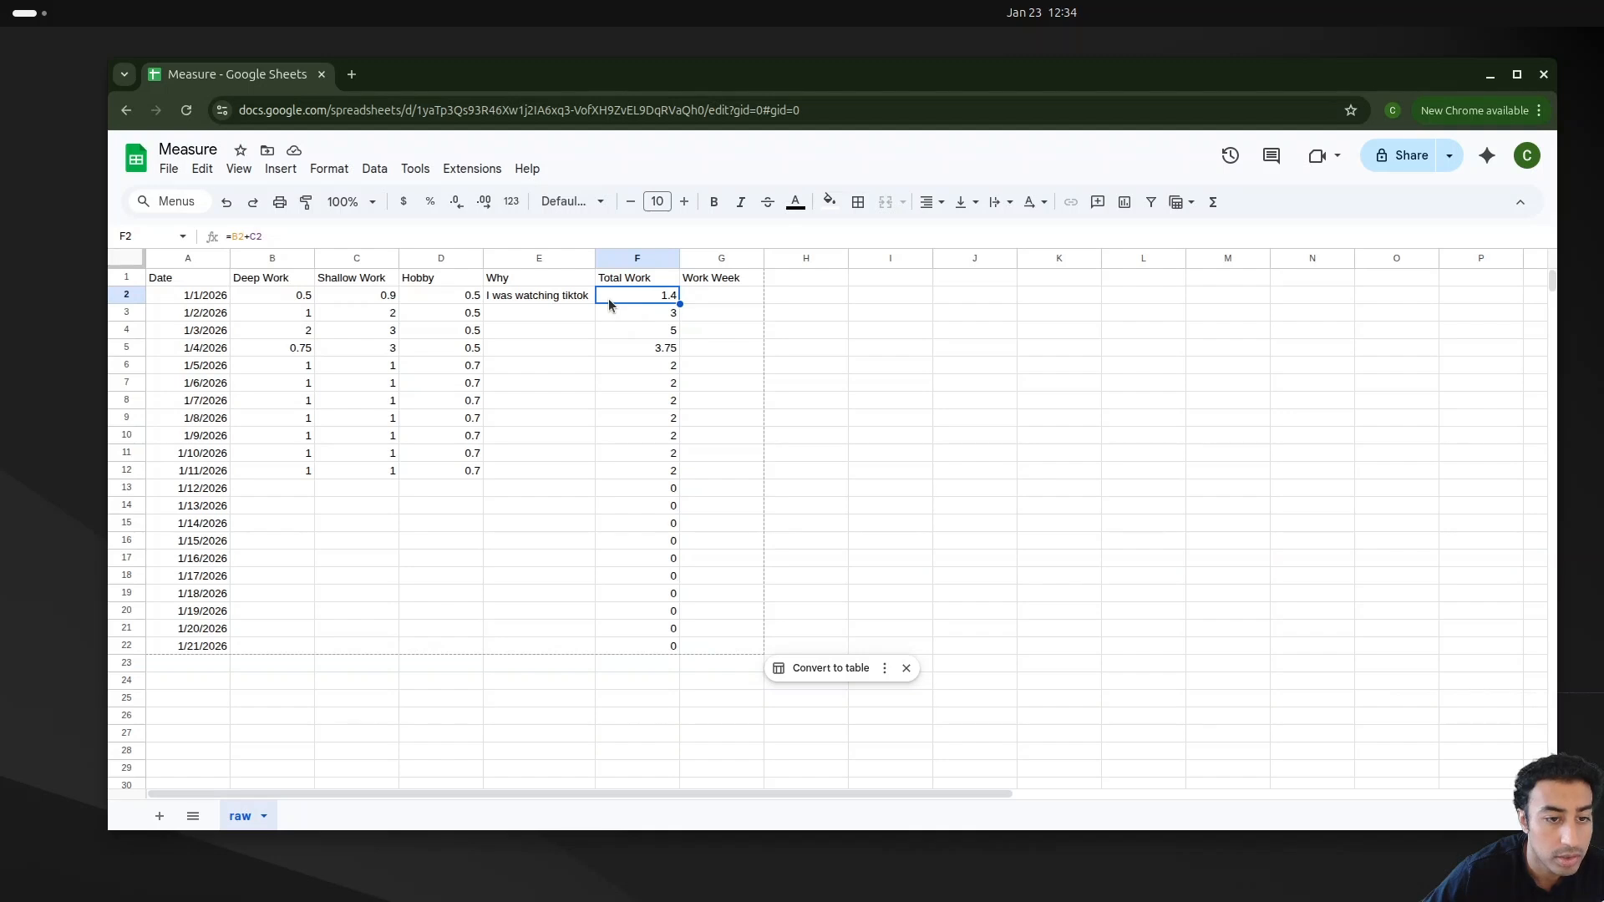
left_click(620, 318)
left_click(624, 332)
left_click(618, 348)
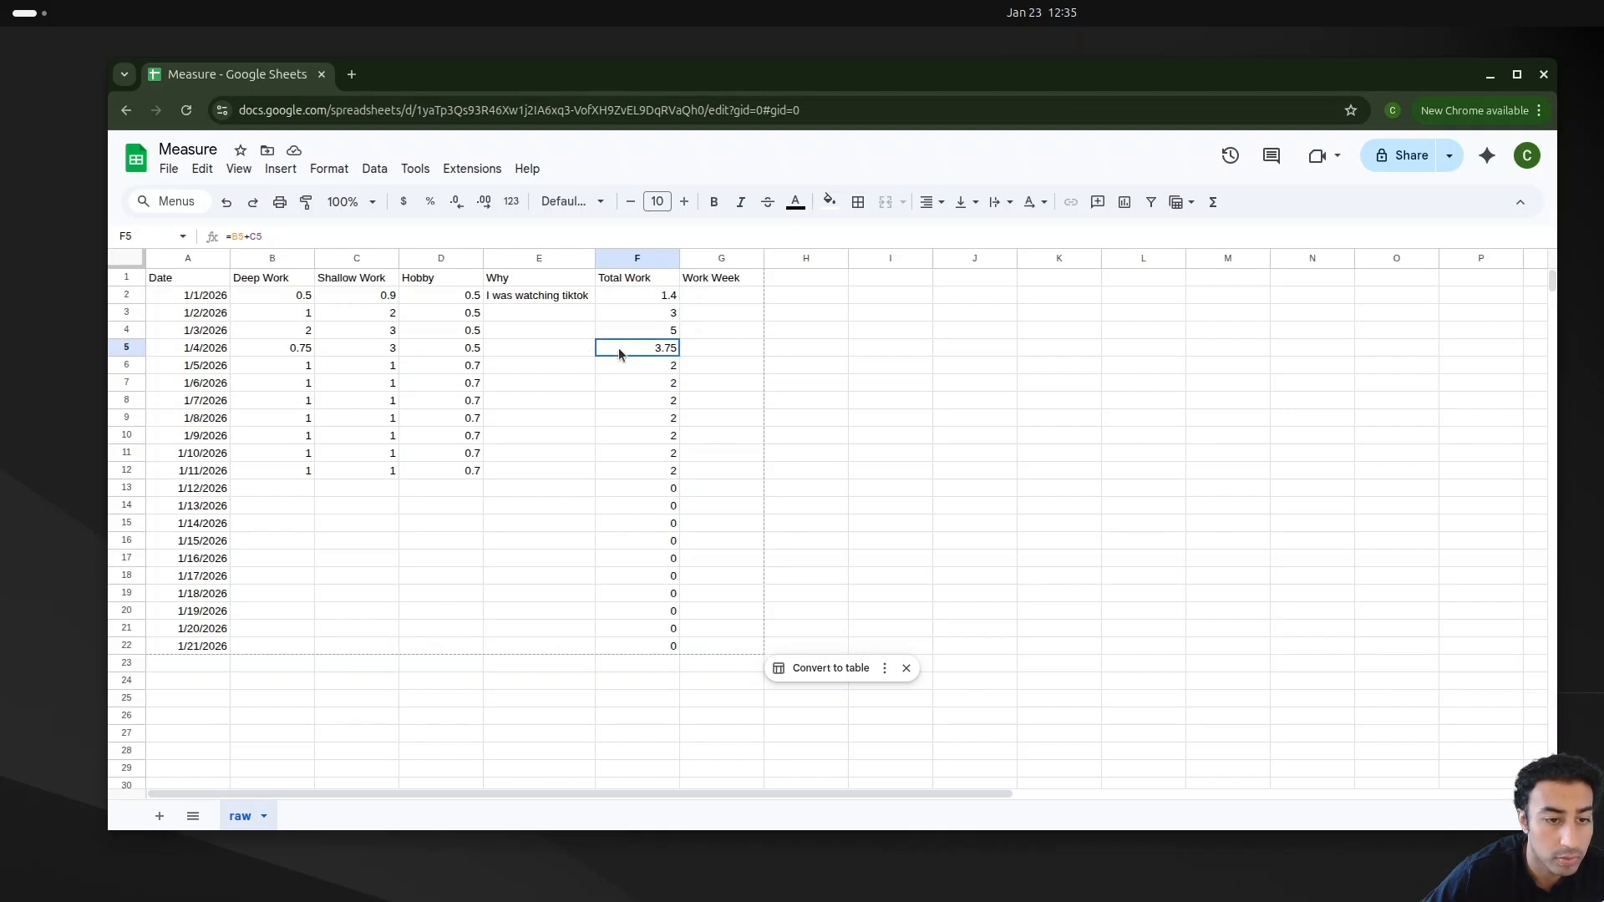
left_click(618, 365)
left_click(616, 383)
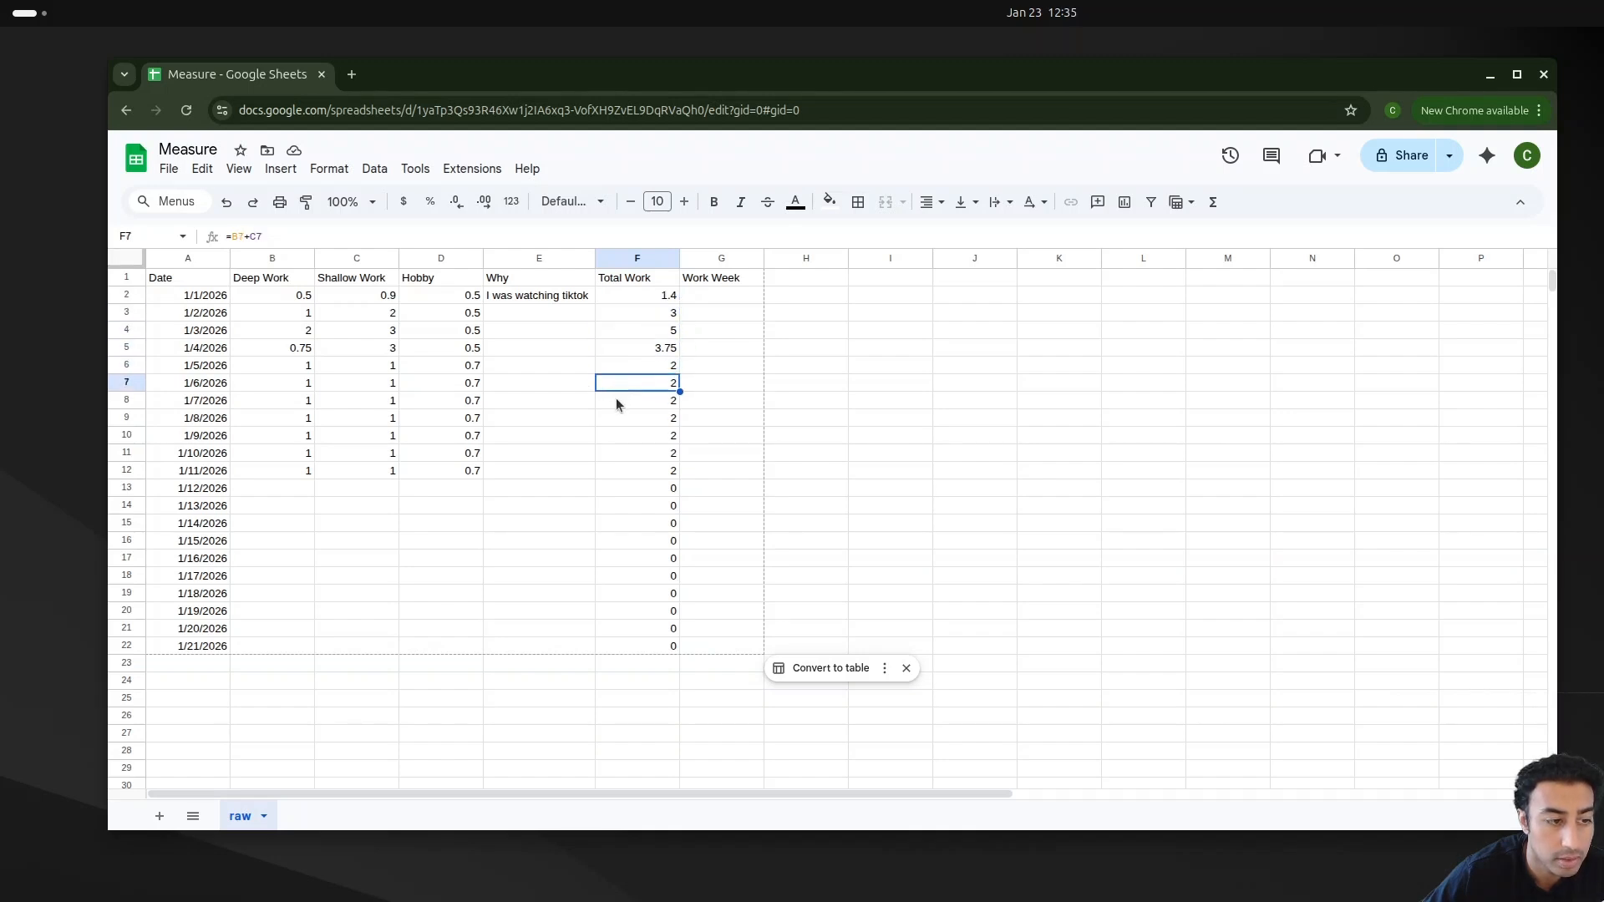
left_click(617, 403)
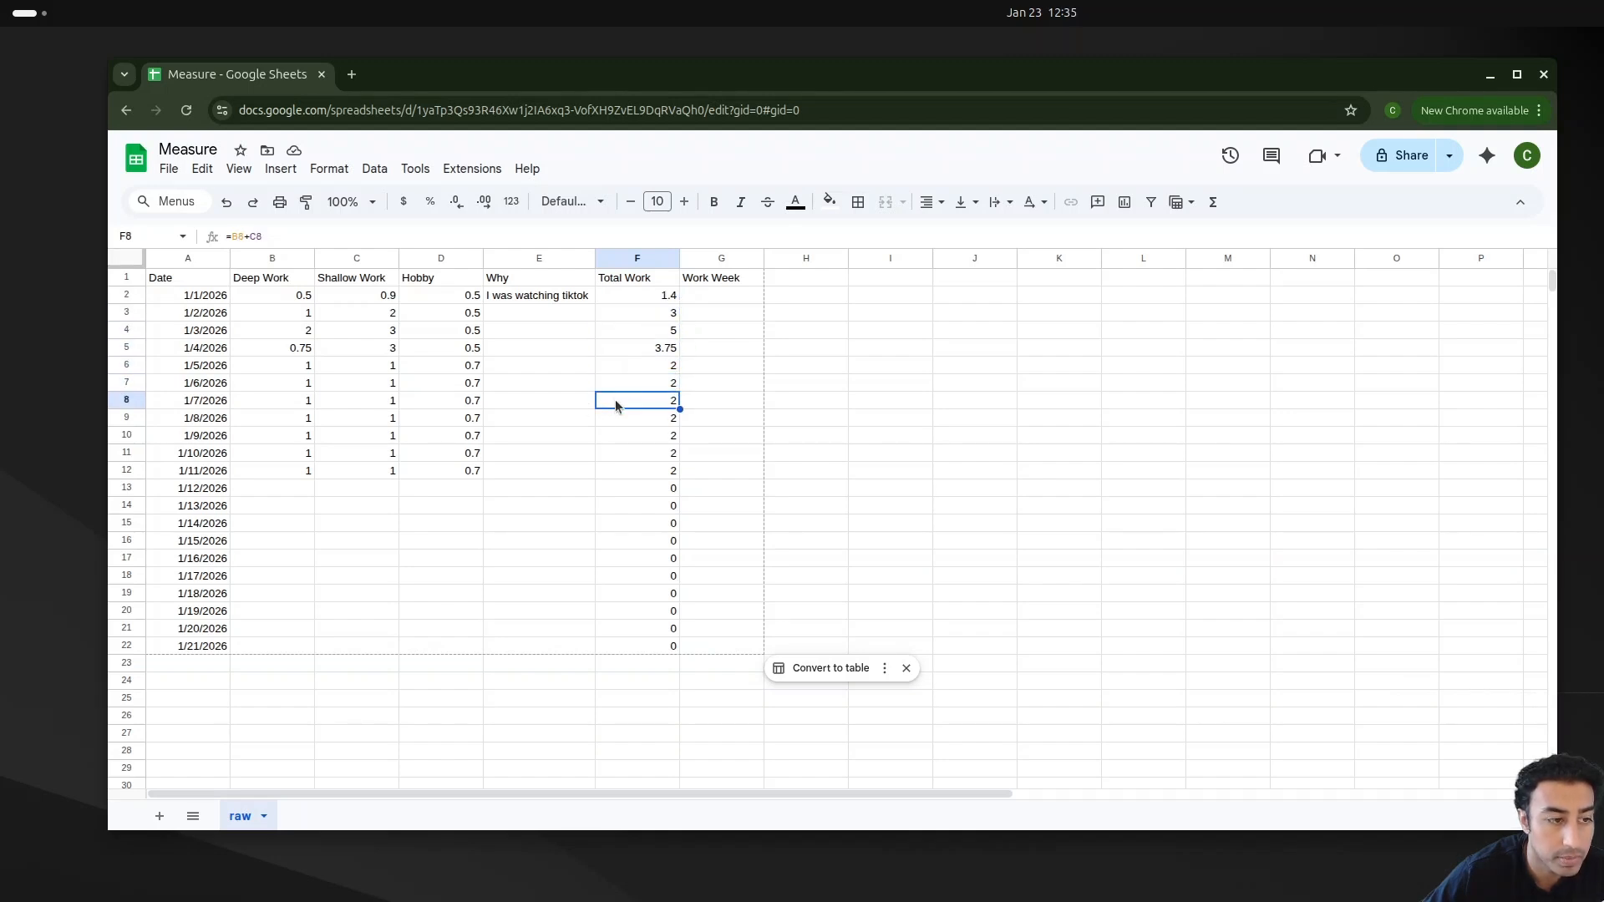
Step: Enter a SUM formula in the 1/7/2026 Work Week cell totalling Total Work from 1/1/2026 through 1/7/2026
left_click(702, 405)
type("=")
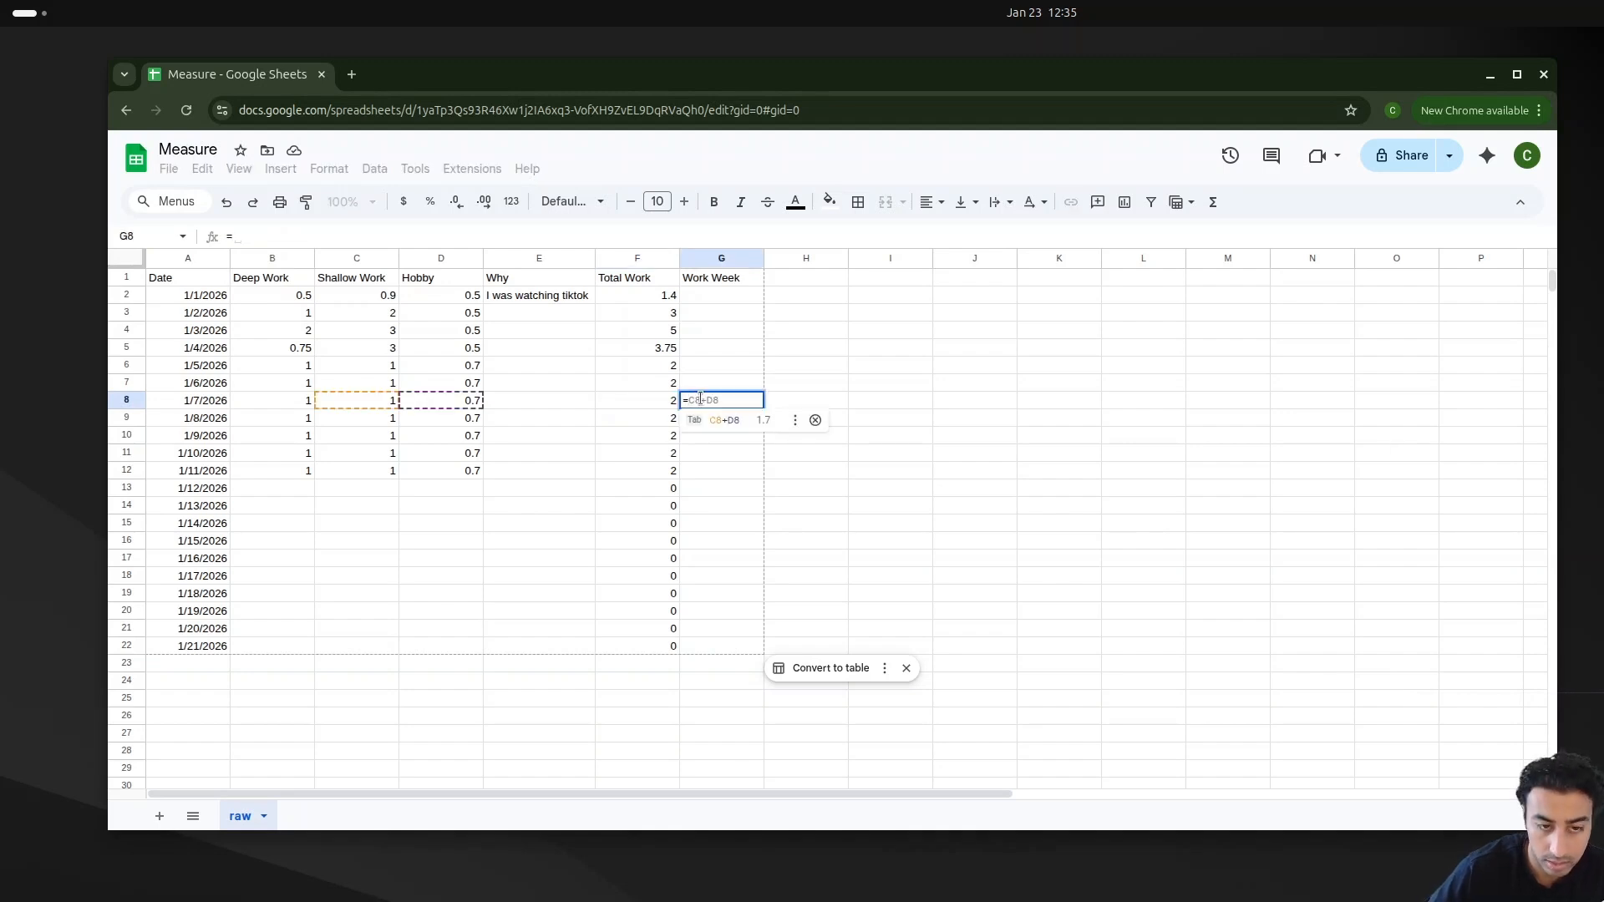
type("SU")
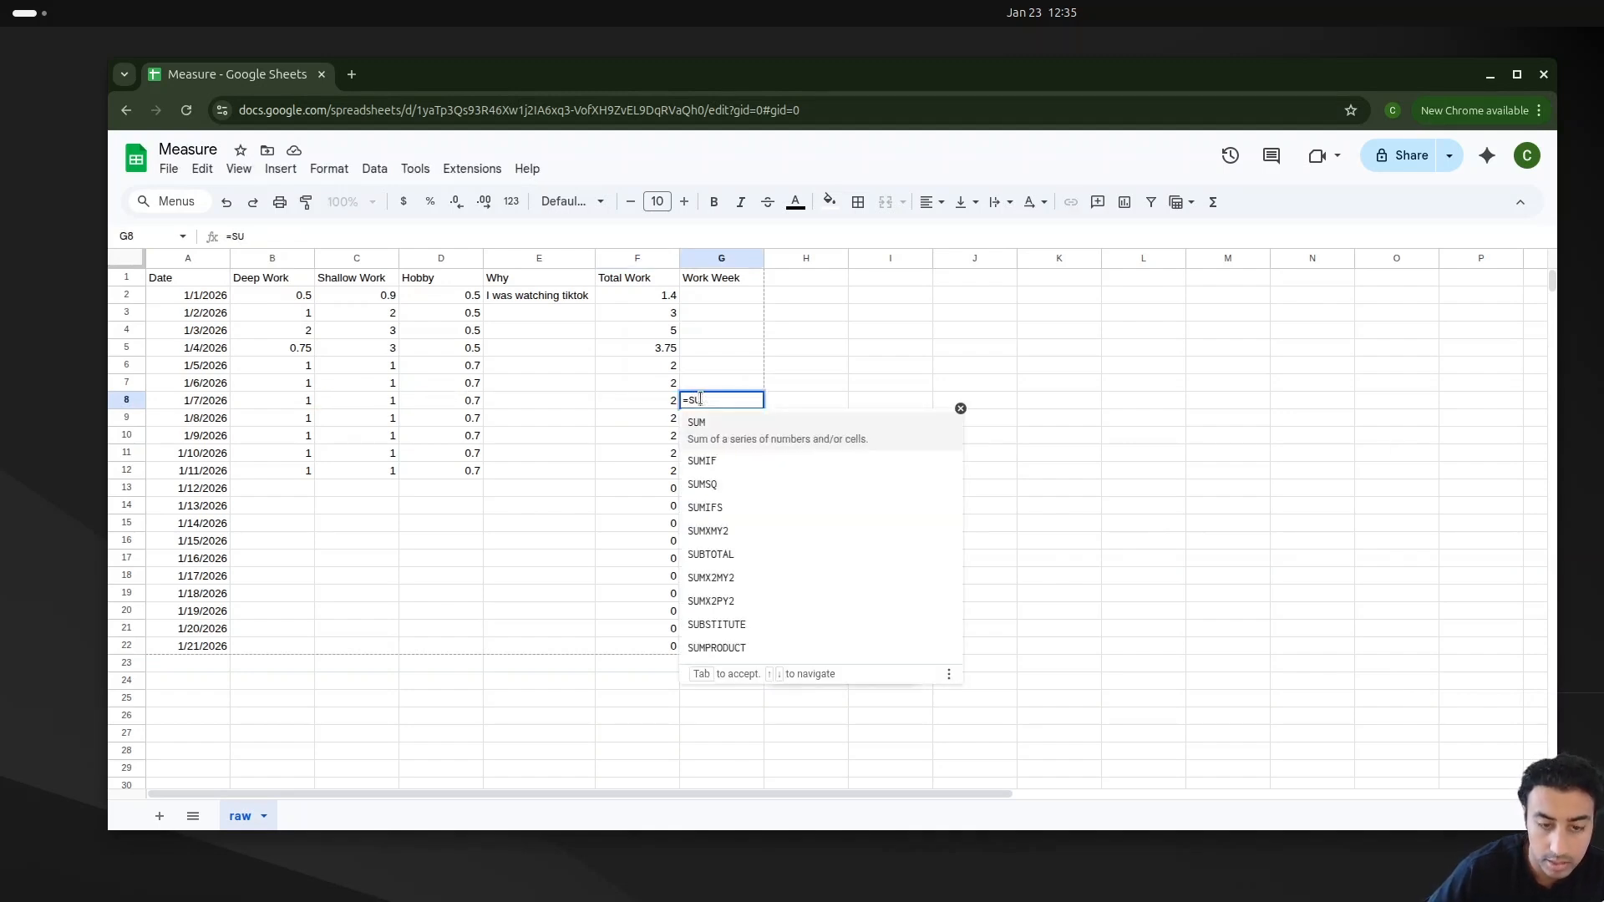
type("M(")
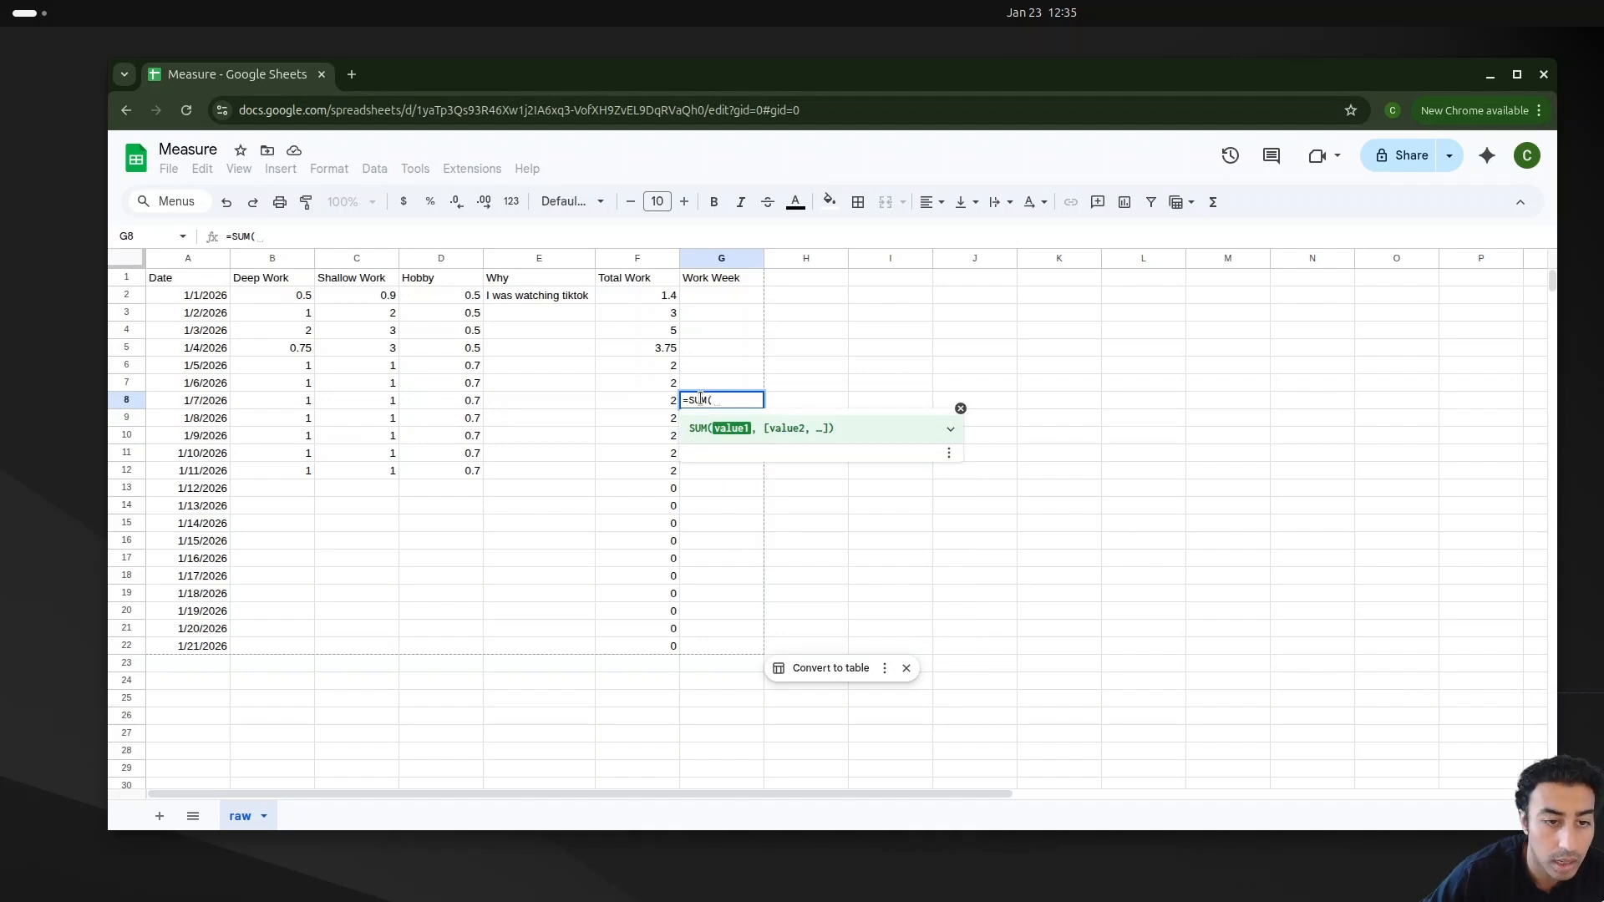
left_click(661, 302)
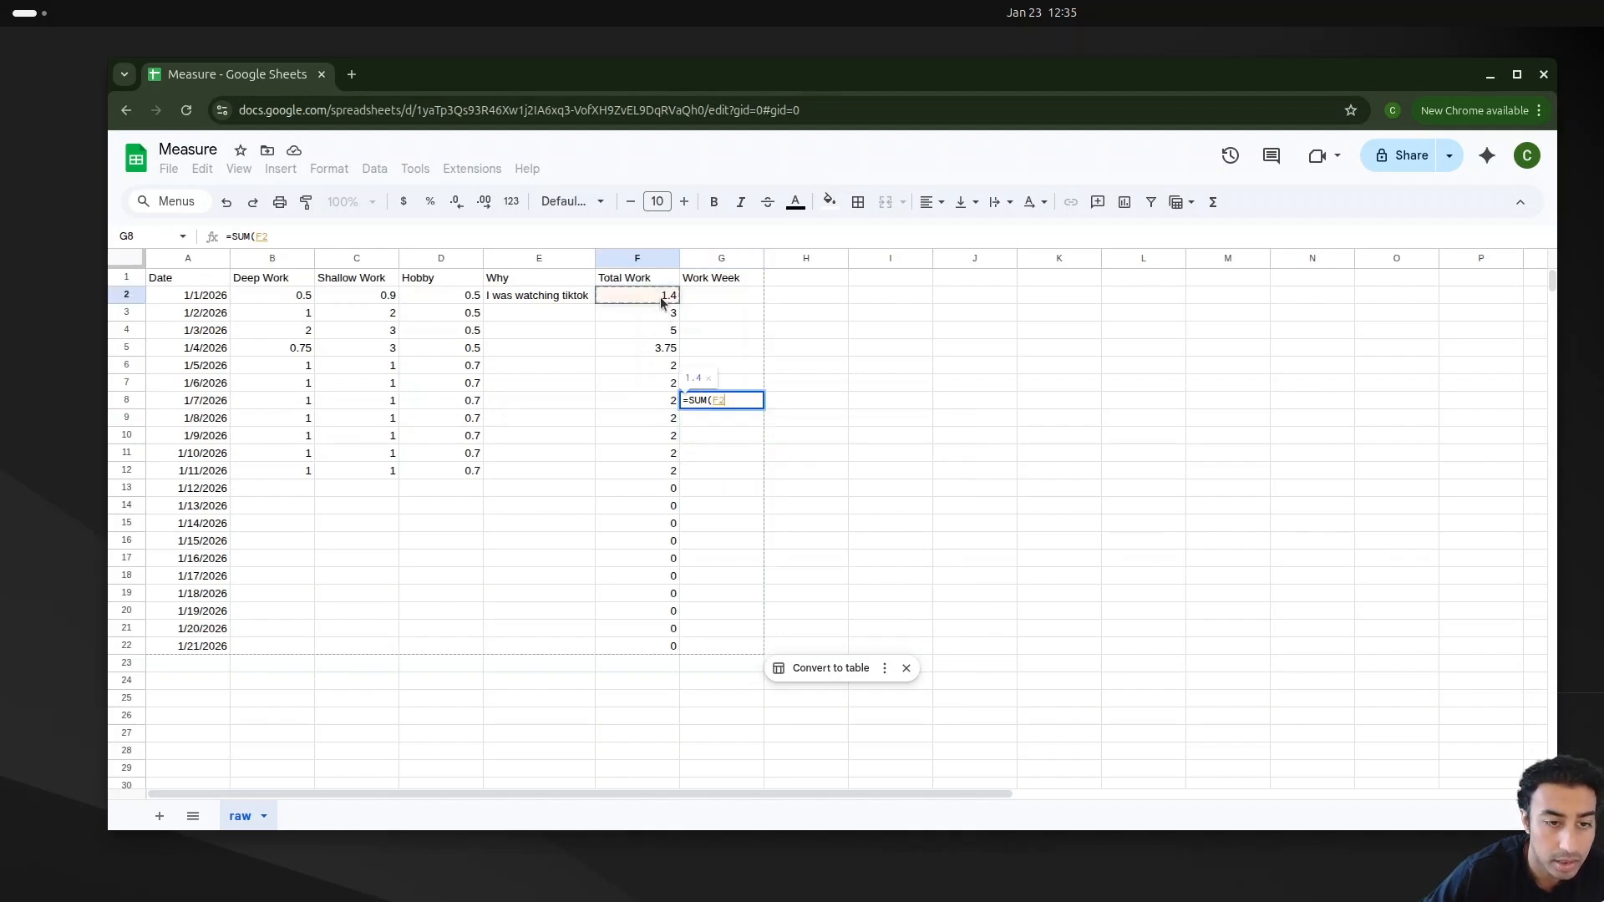
key("shift+Down")
key("shift+Down")
key("shift+Down")
key("shift+Down")
key("shift+Down")
key("shift+Down")
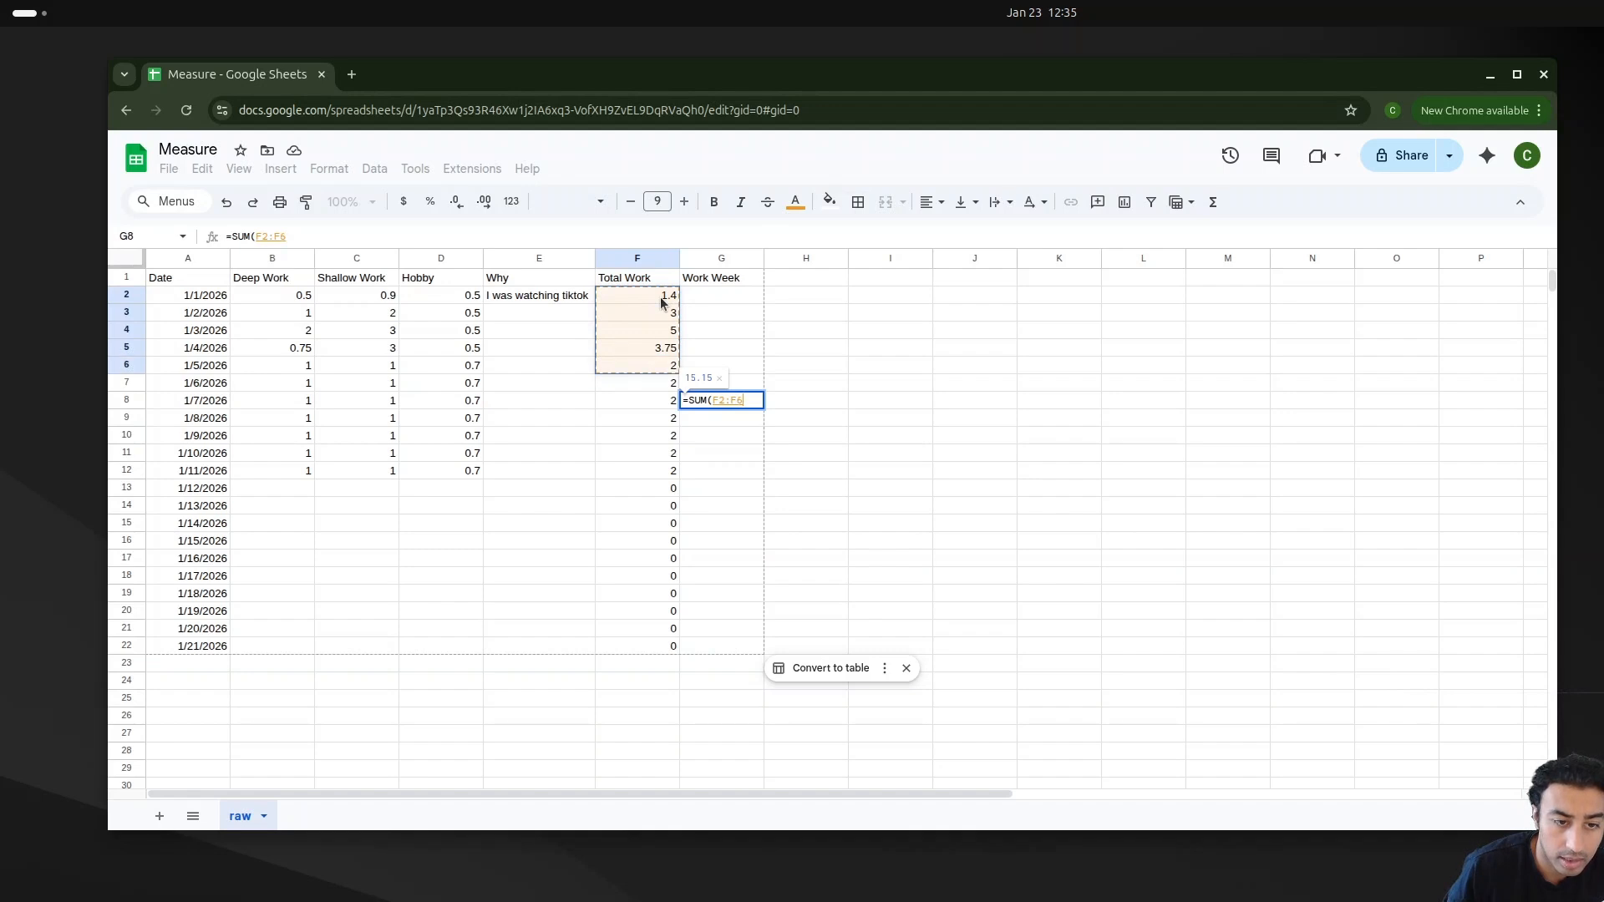
key("Return")
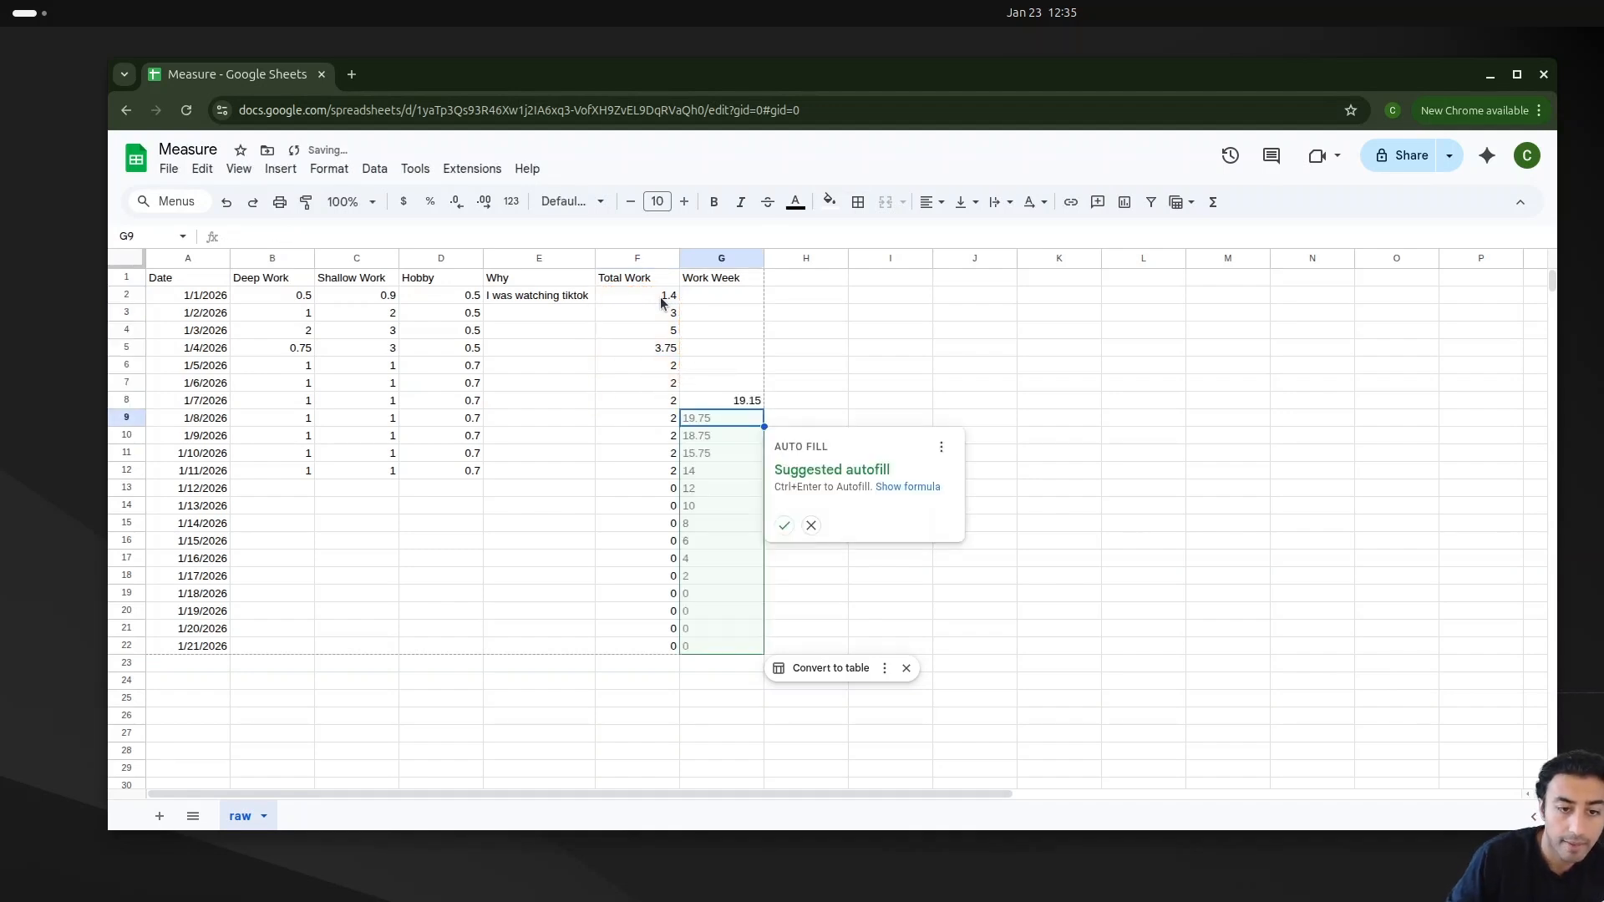
Step: Accept the suggested autofill to extend the rolling Work Week sum down to 1/21/2026
left_click(784, 525)
double_click(732, 422)
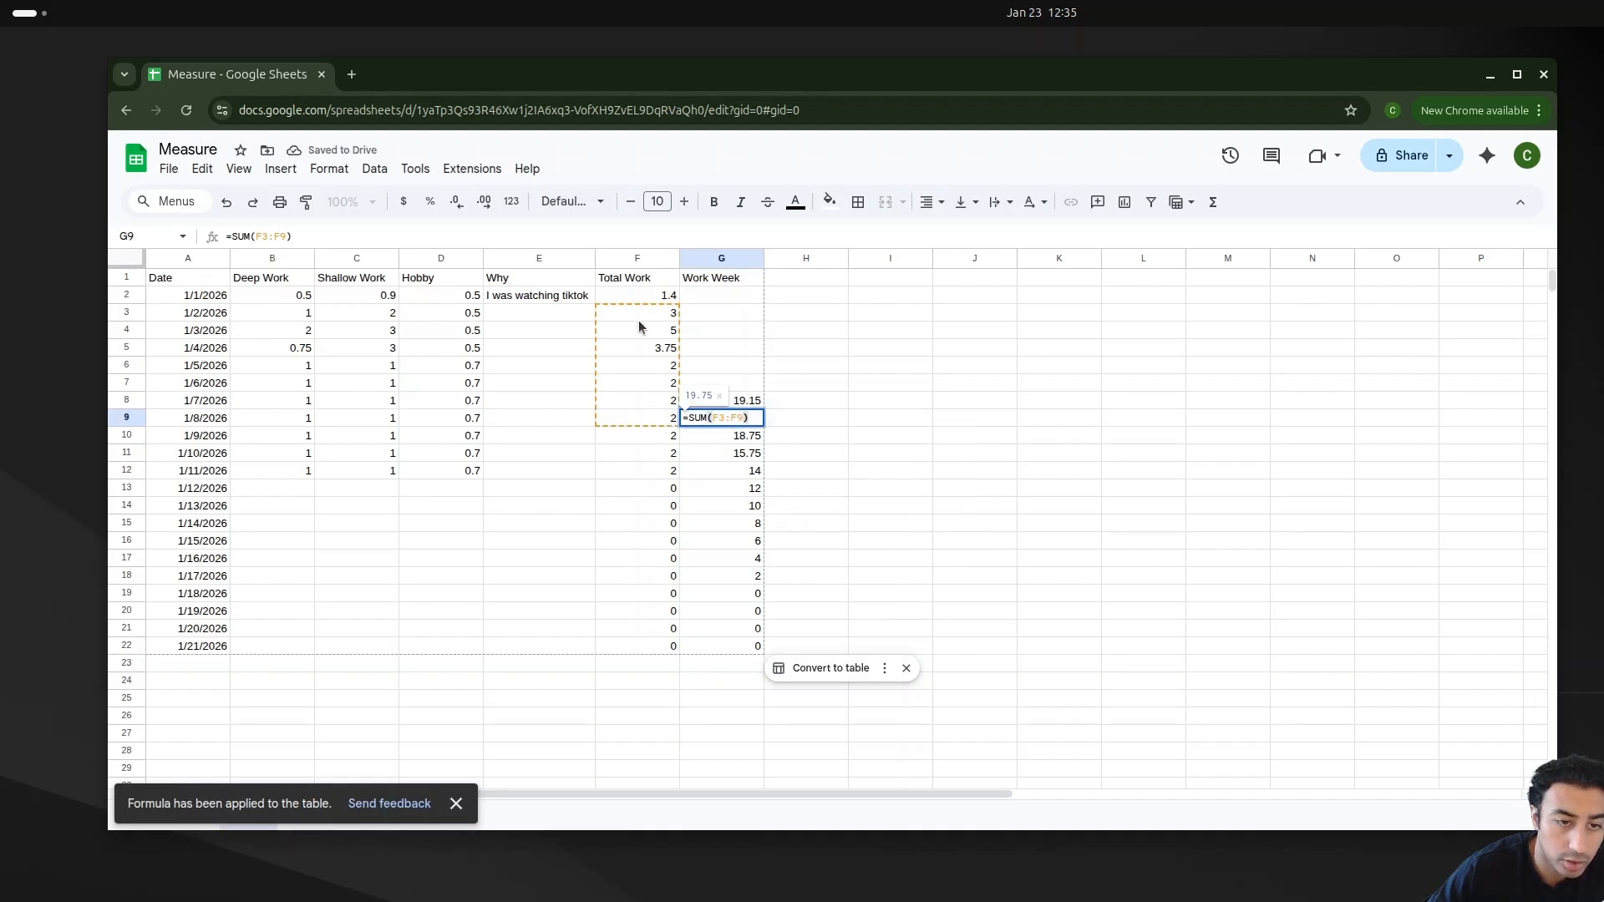
double_click(720, 436)
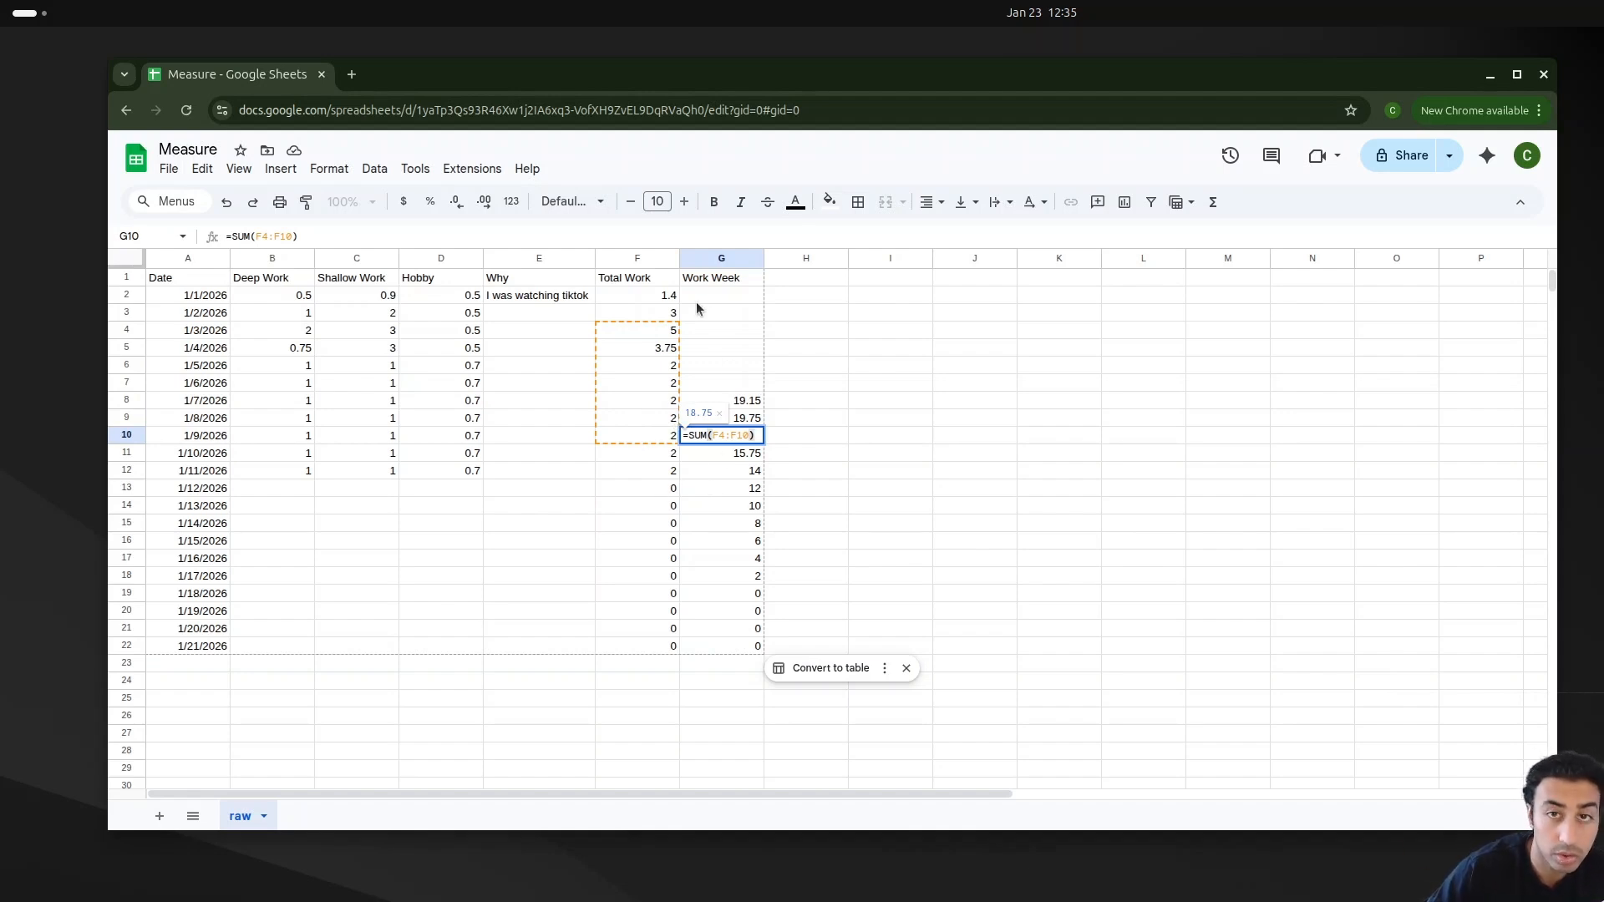
left_click(894, 365)
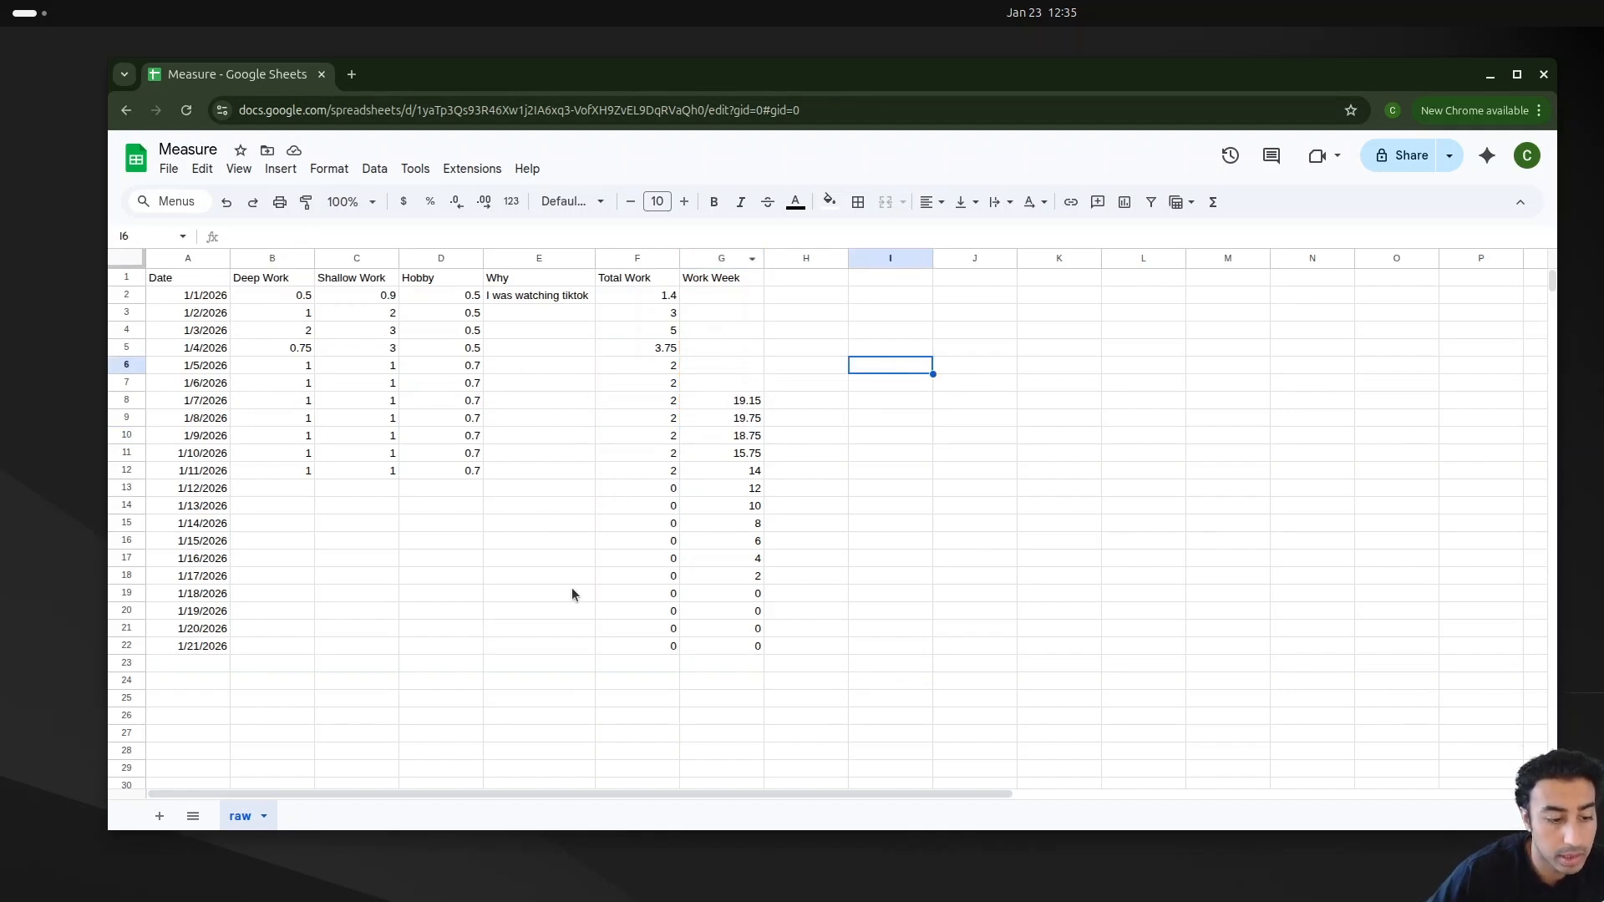
left_click(718, 646)
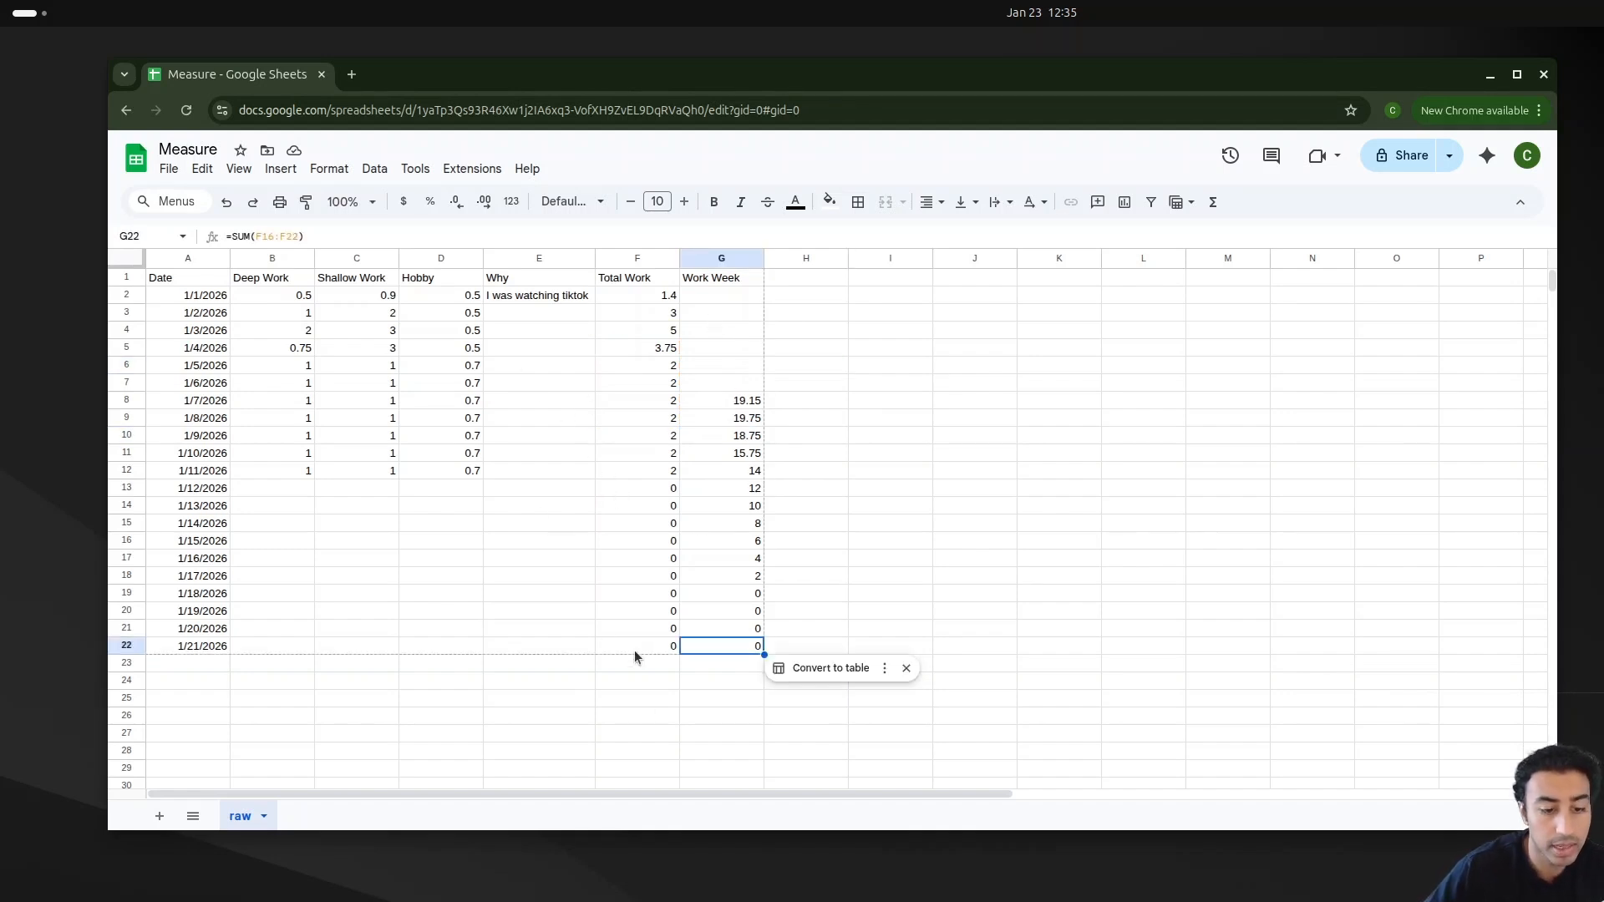
Step: Start a color-scale conditional format rule on the Deep Work column, switching both minpoint and maxpoint to Number
left_click(256, 299)
left_click(260, 328)
left_click(267, 400)
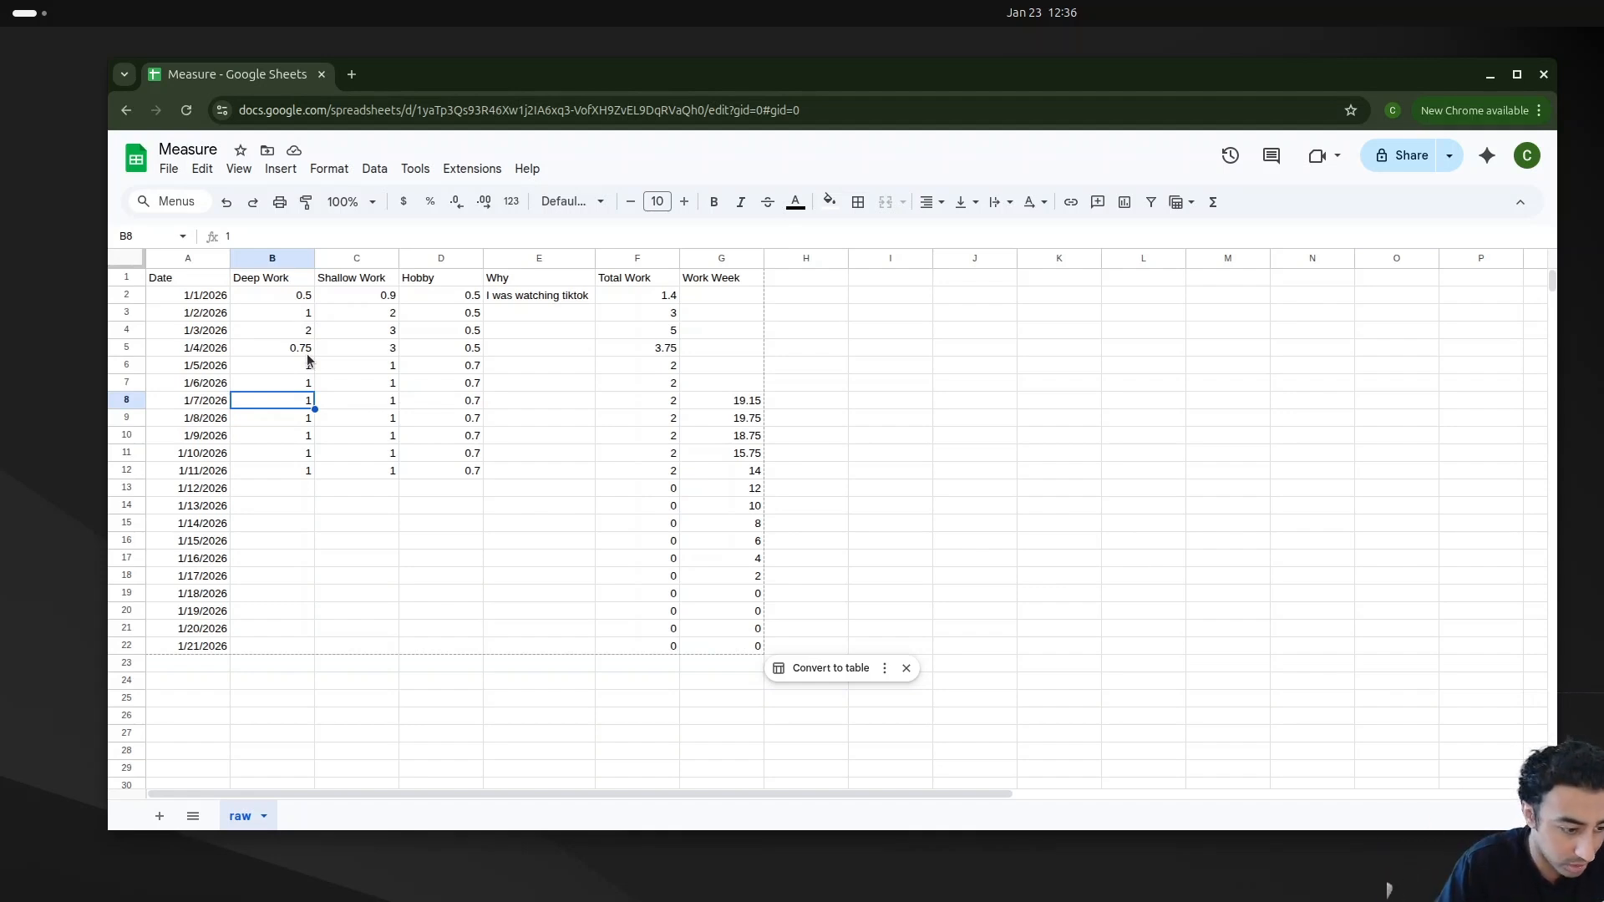
left_click(286, 297)
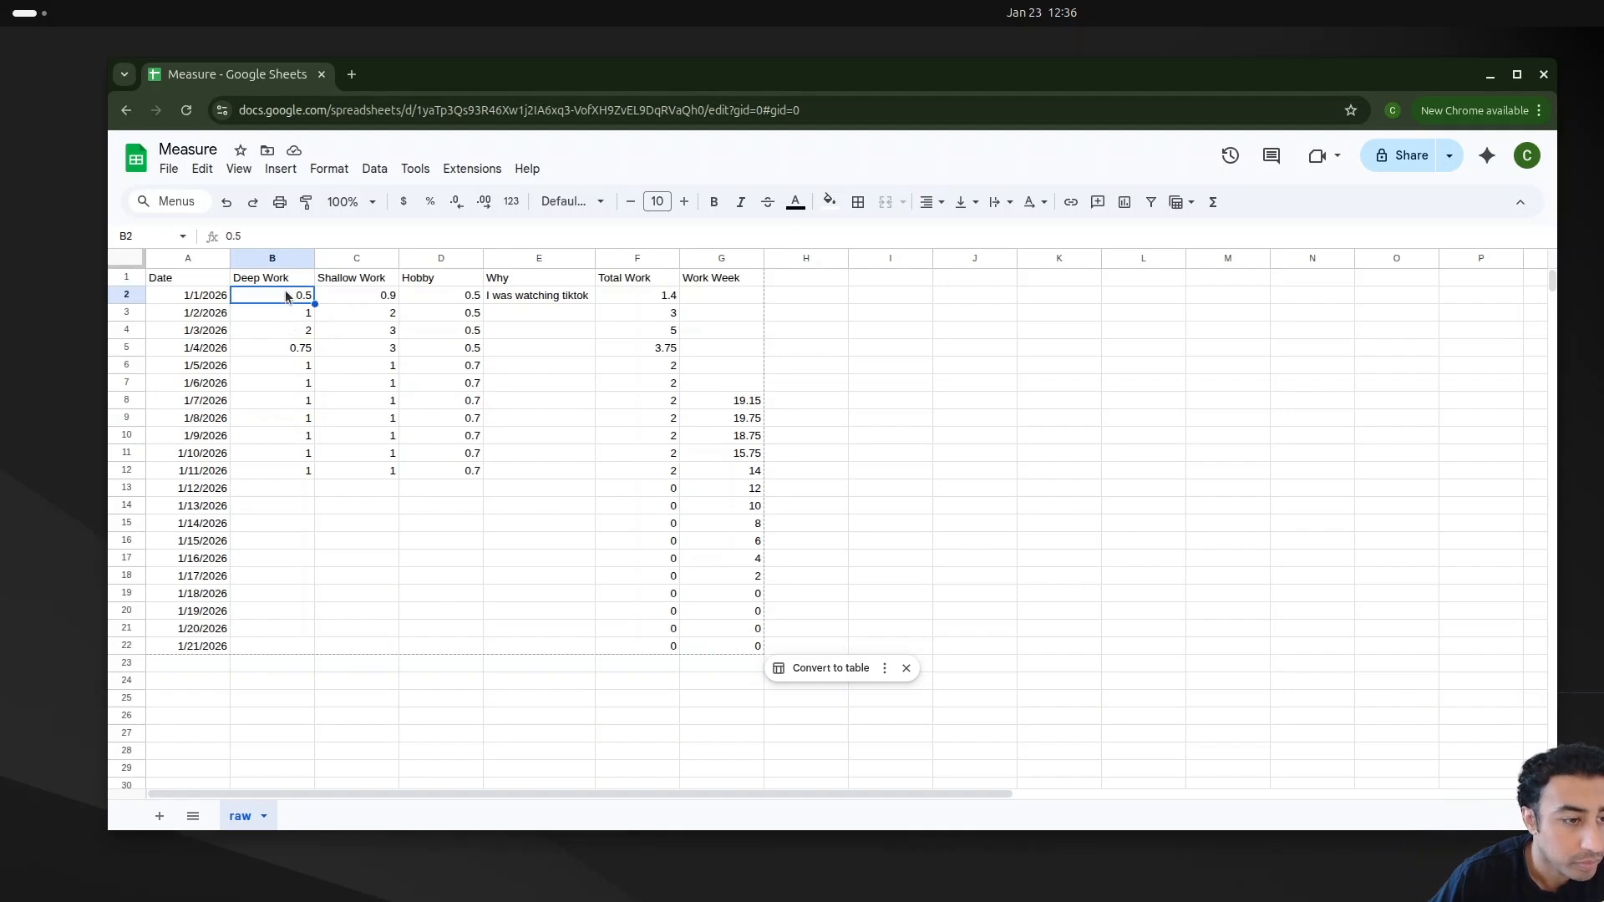
left_click(245, 261)
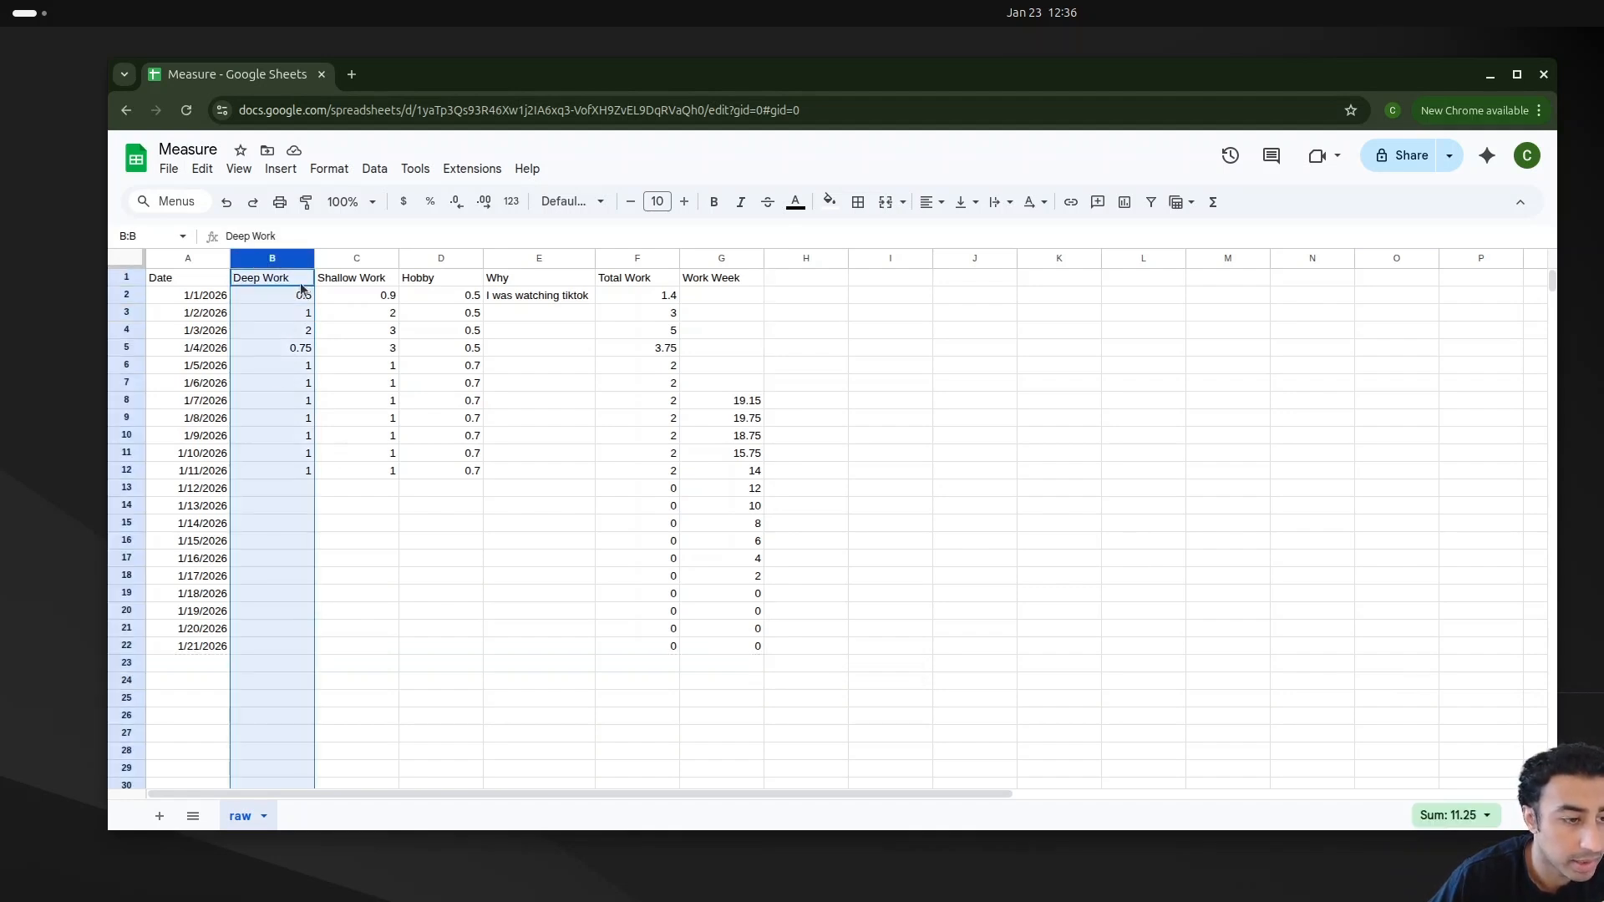
left_click(344, 170)
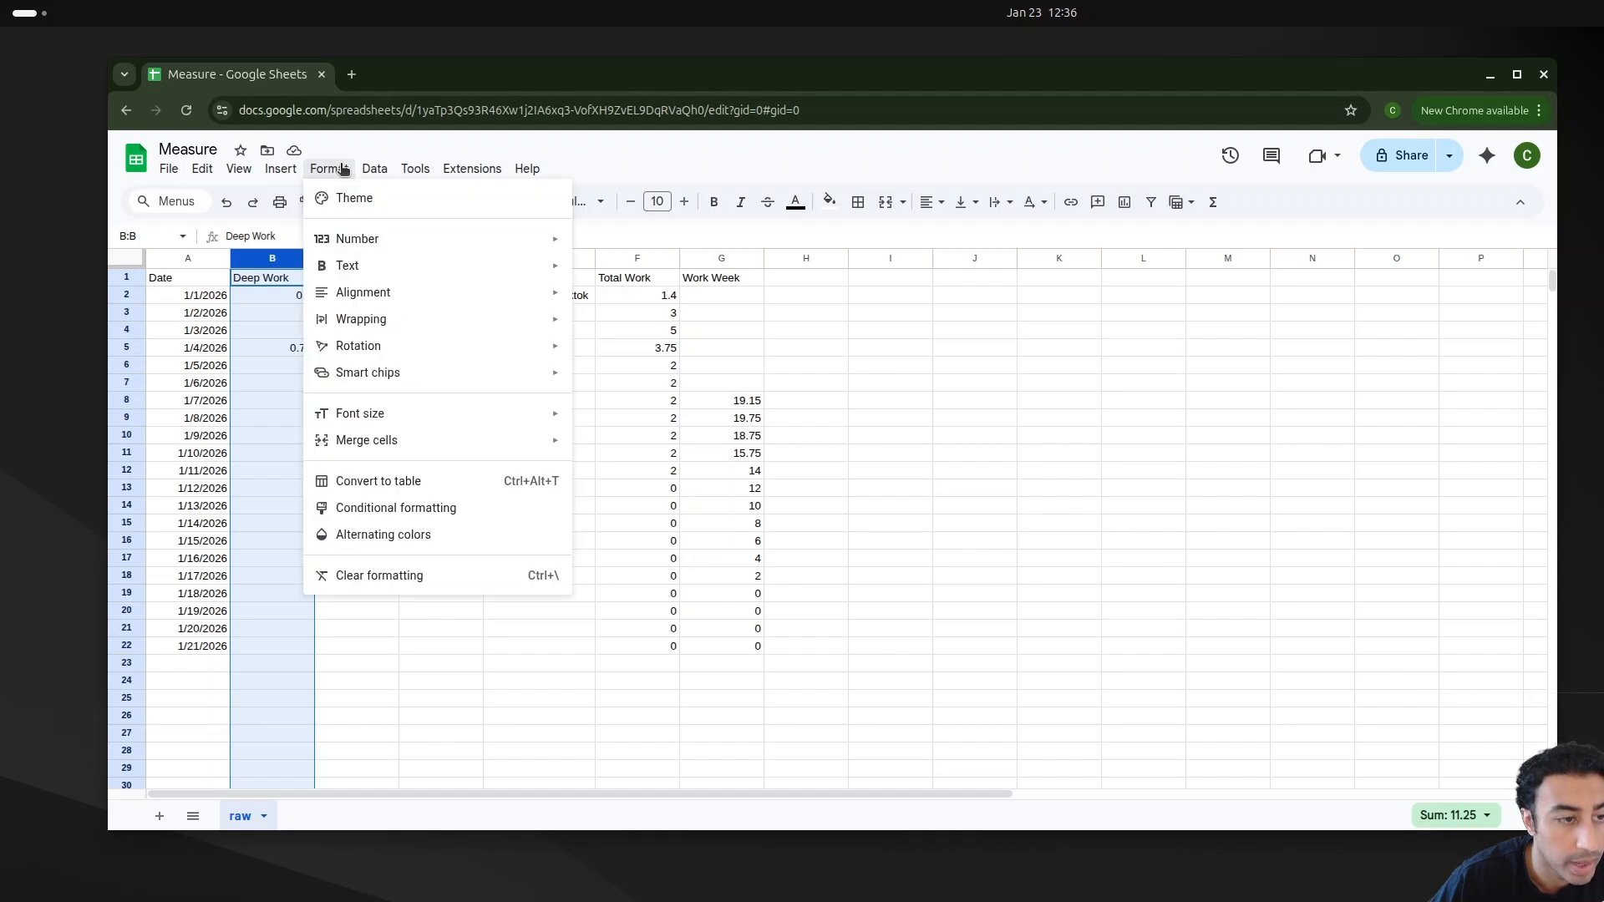
left_click(420, 510)
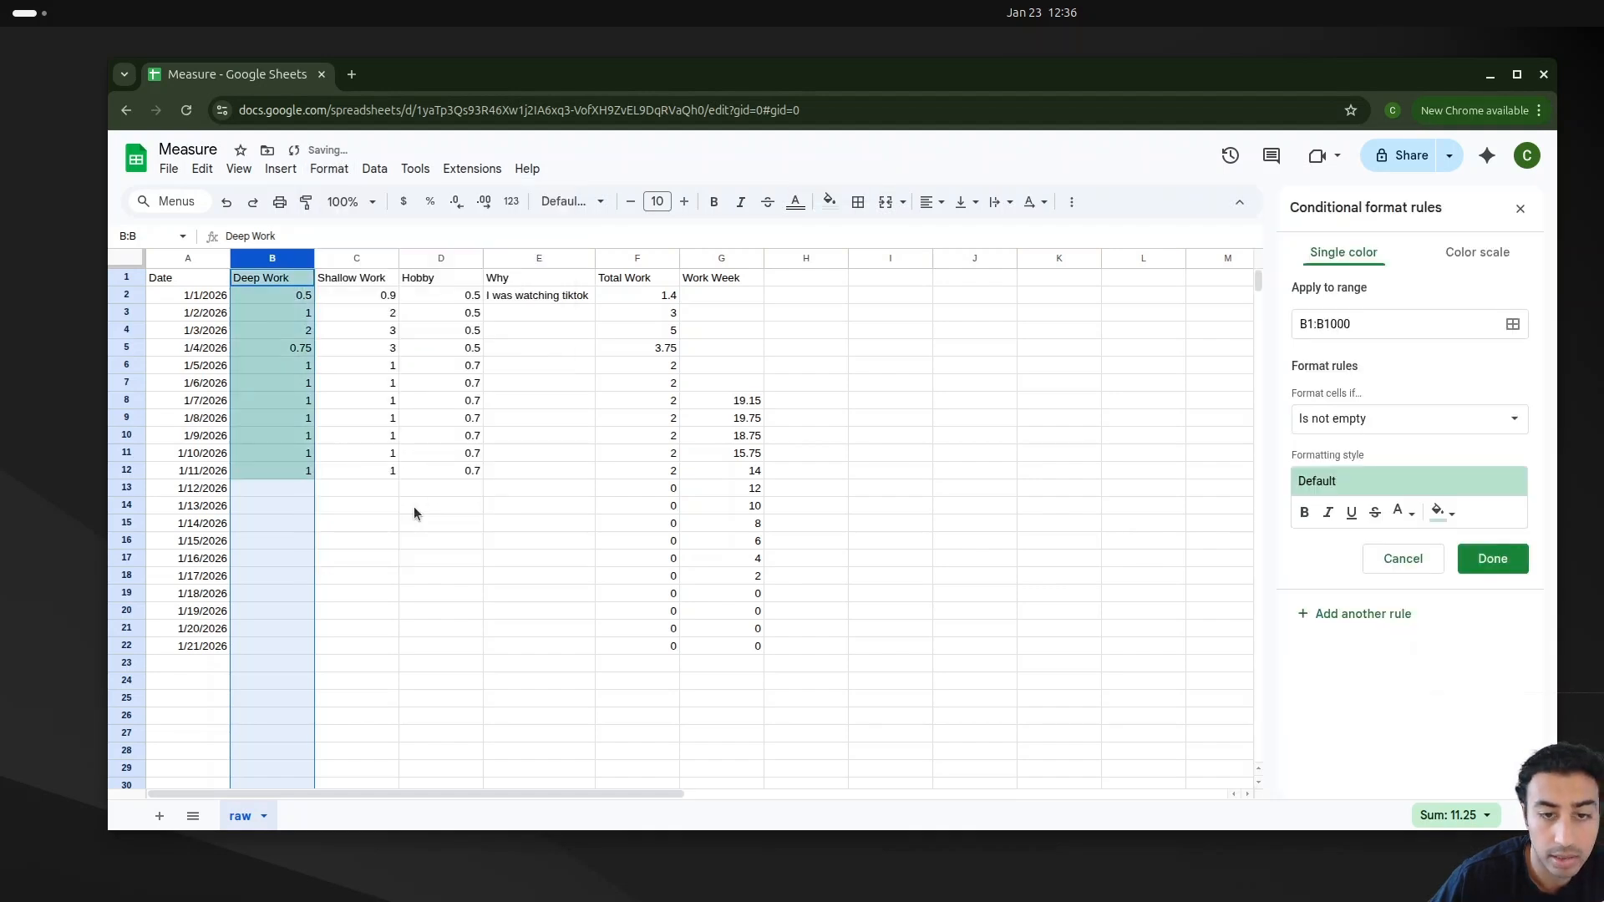
left_click_drag(1385, 82, 837, 76)
left_click(1415, 212)
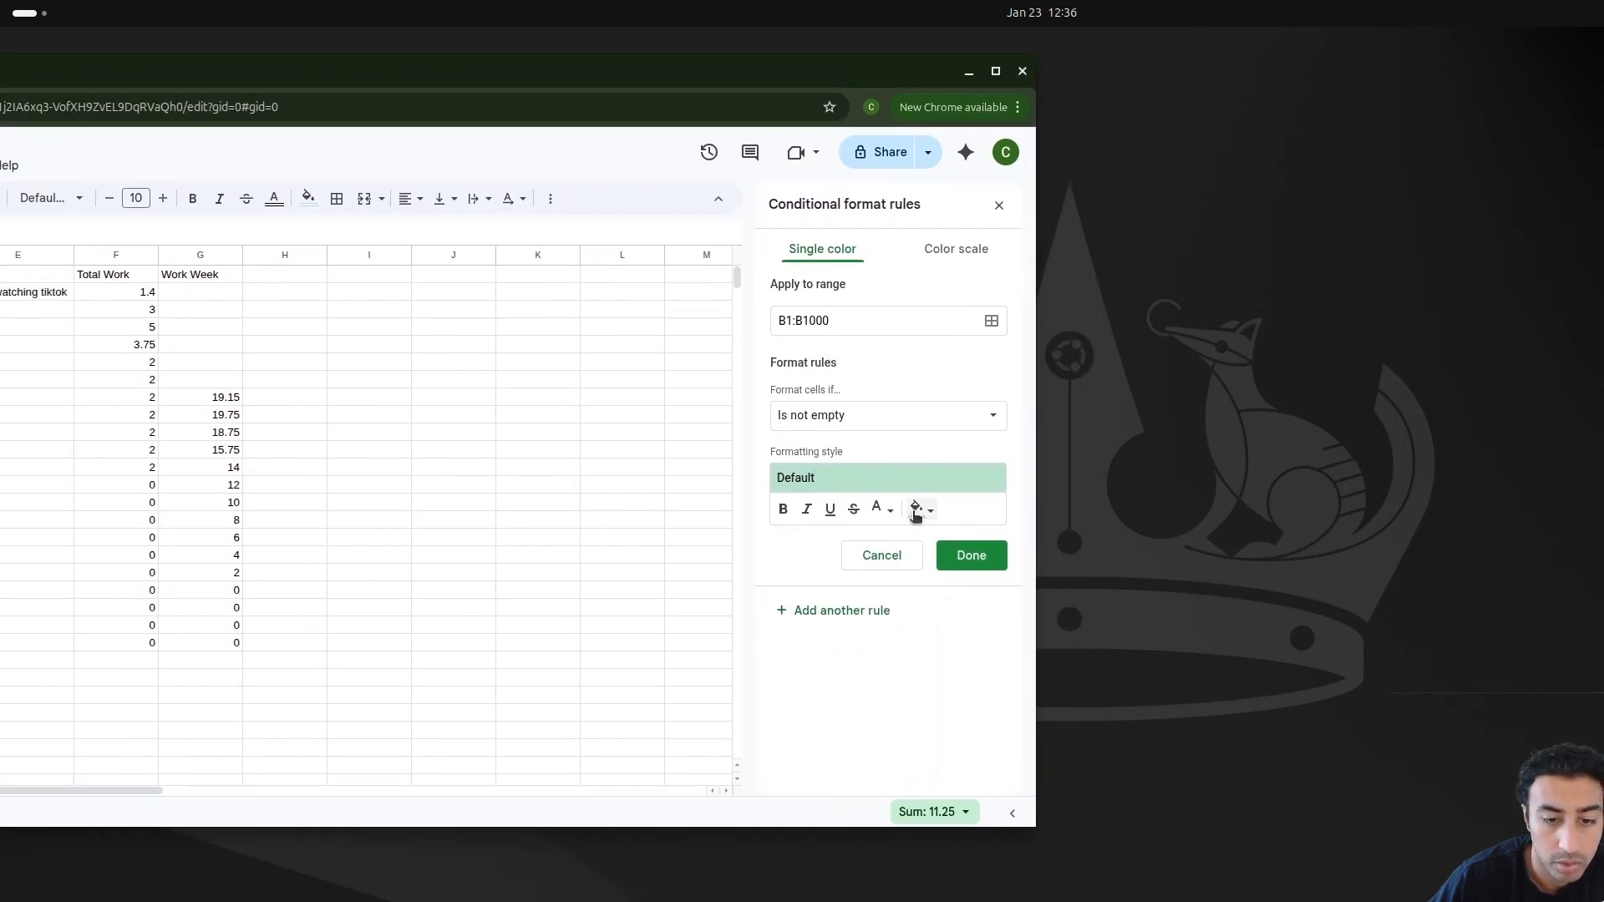
left_click(956, 251)
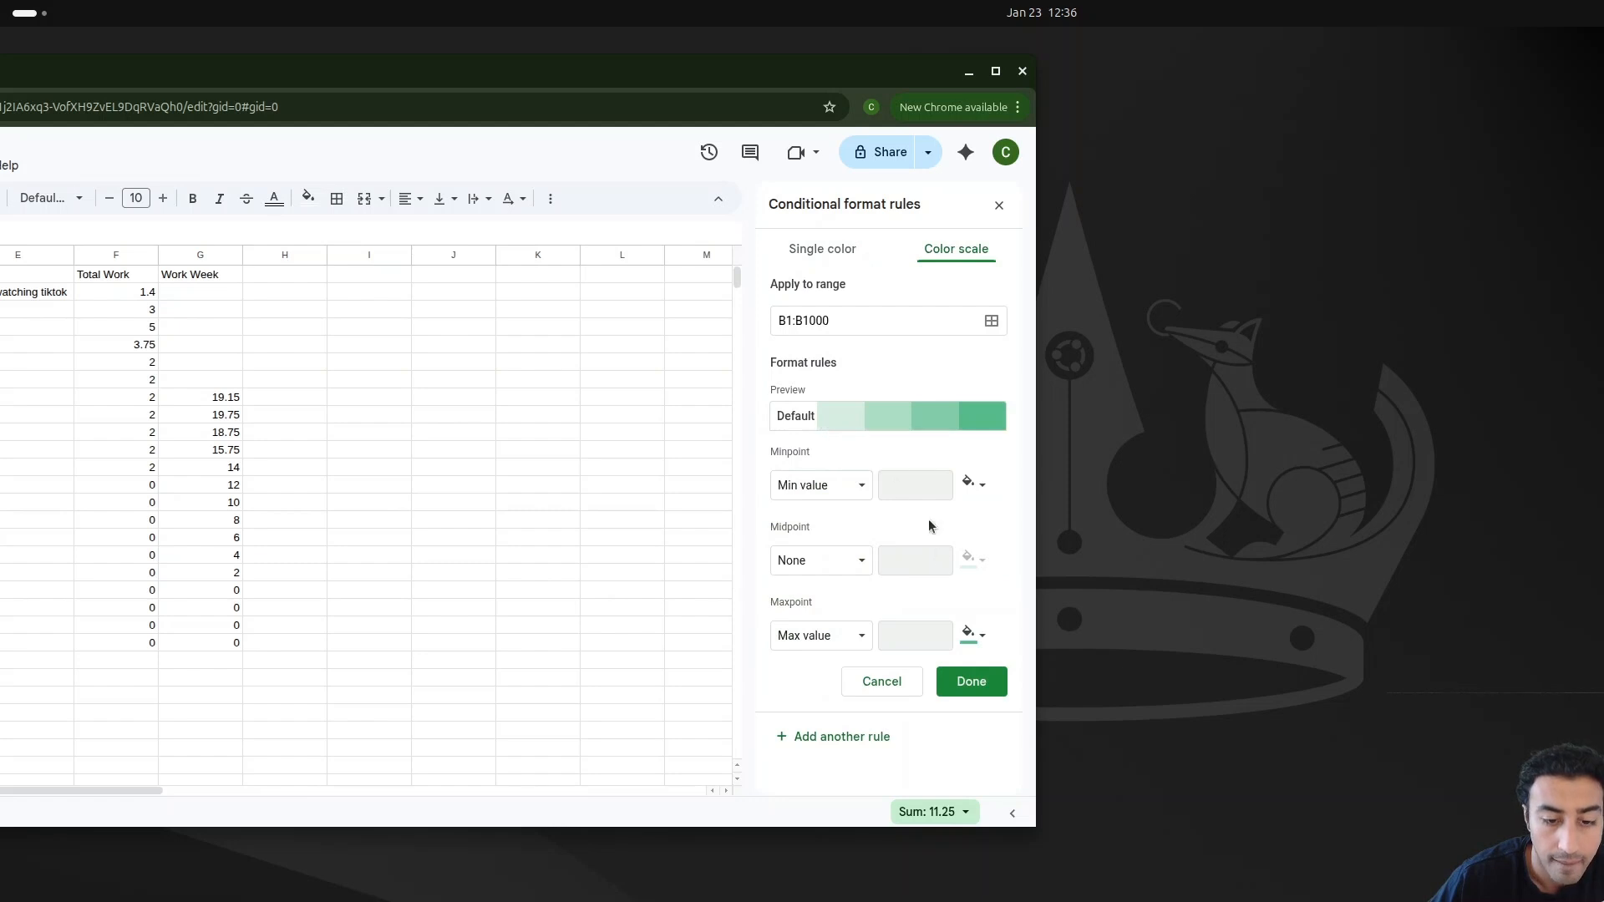
left_click(862, 485)
left_click(856, 509)
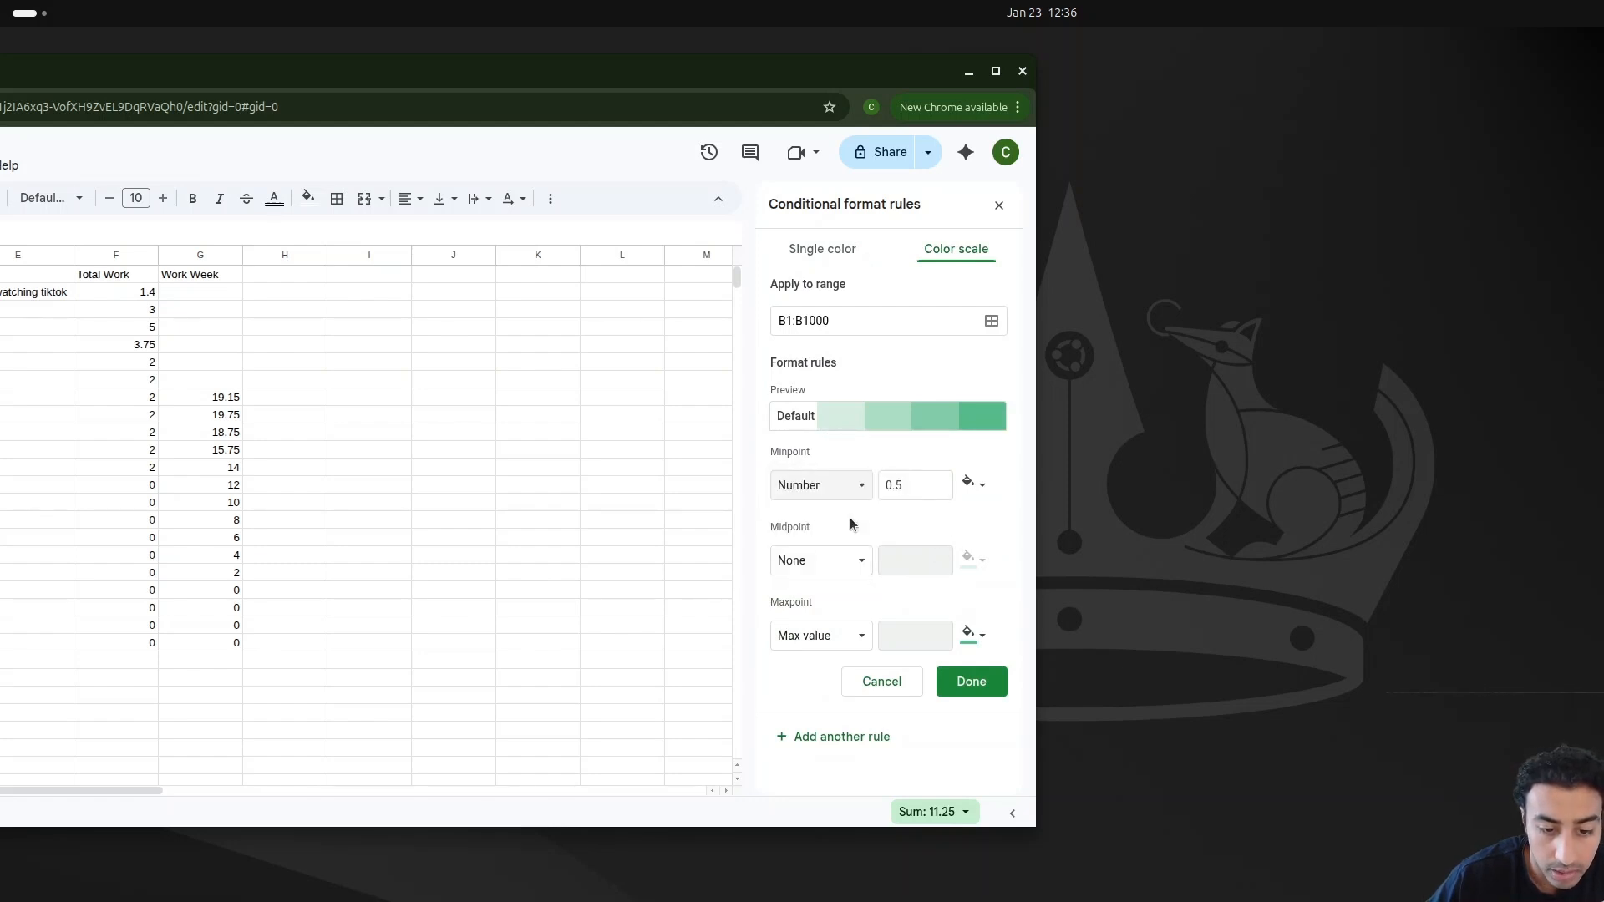
left_click(862, 561)
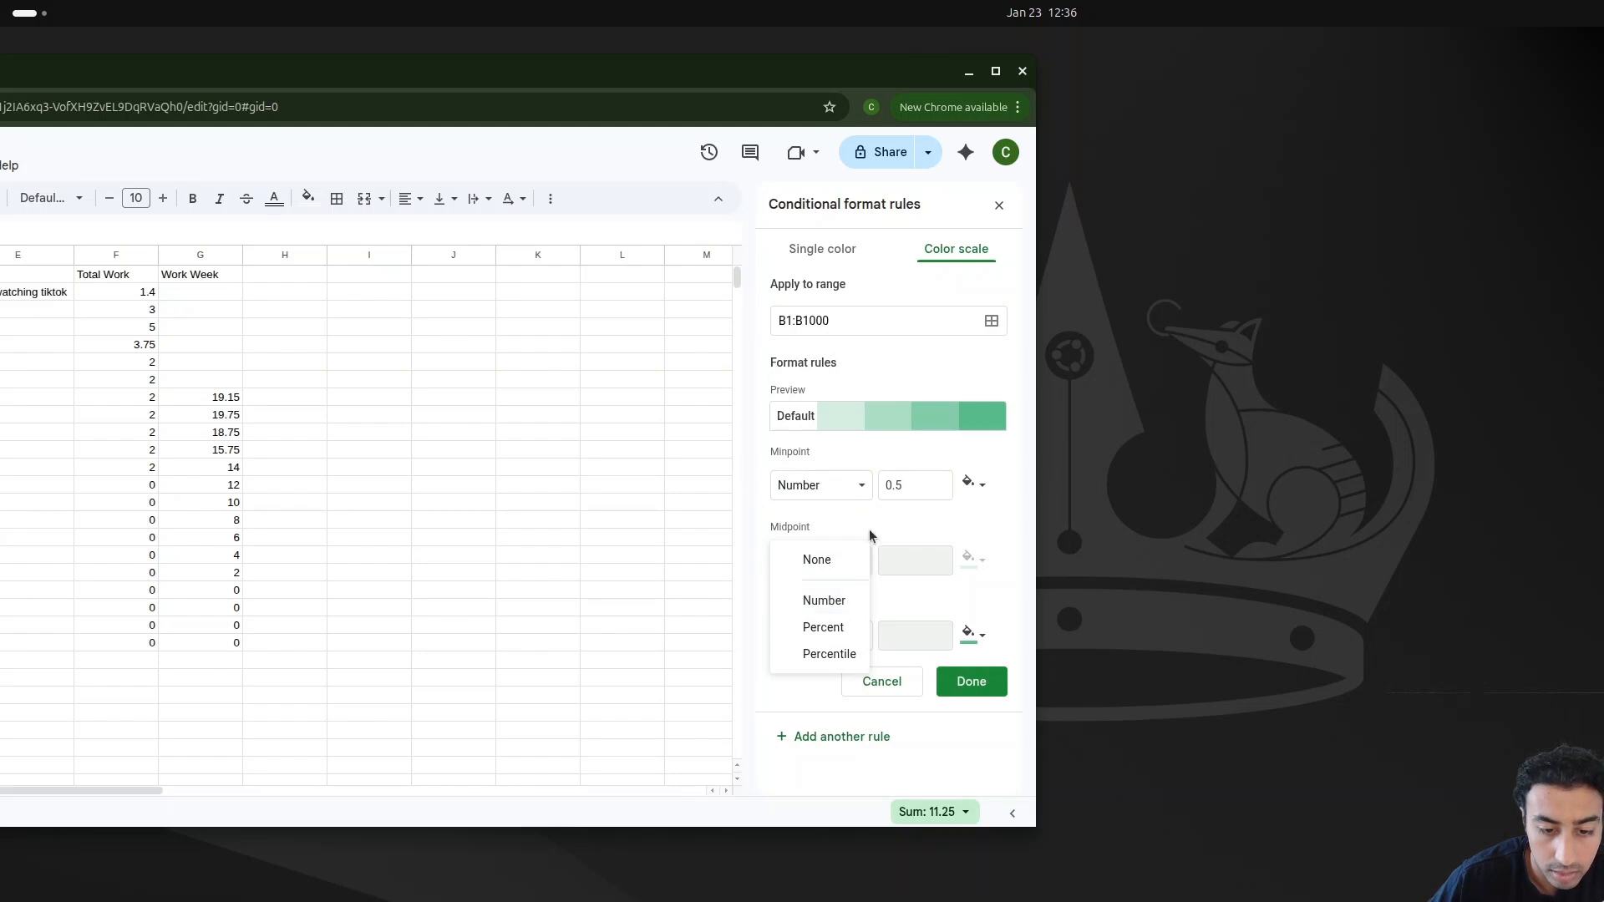
left_click(955, 474)
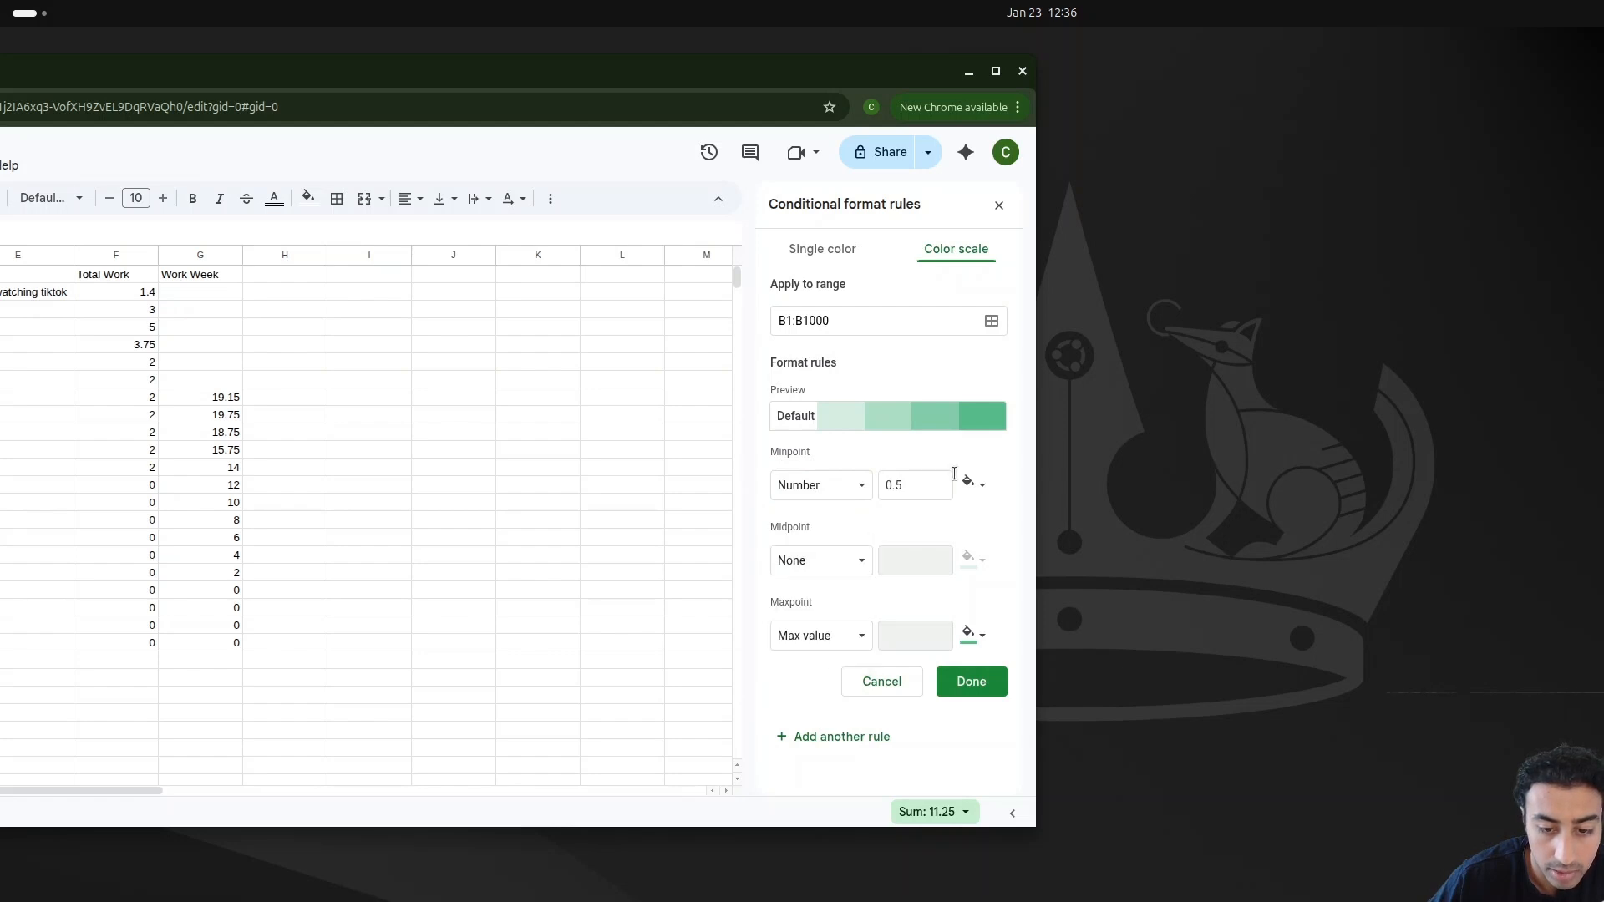
left_click(834, 635)
left_click(835, 661)
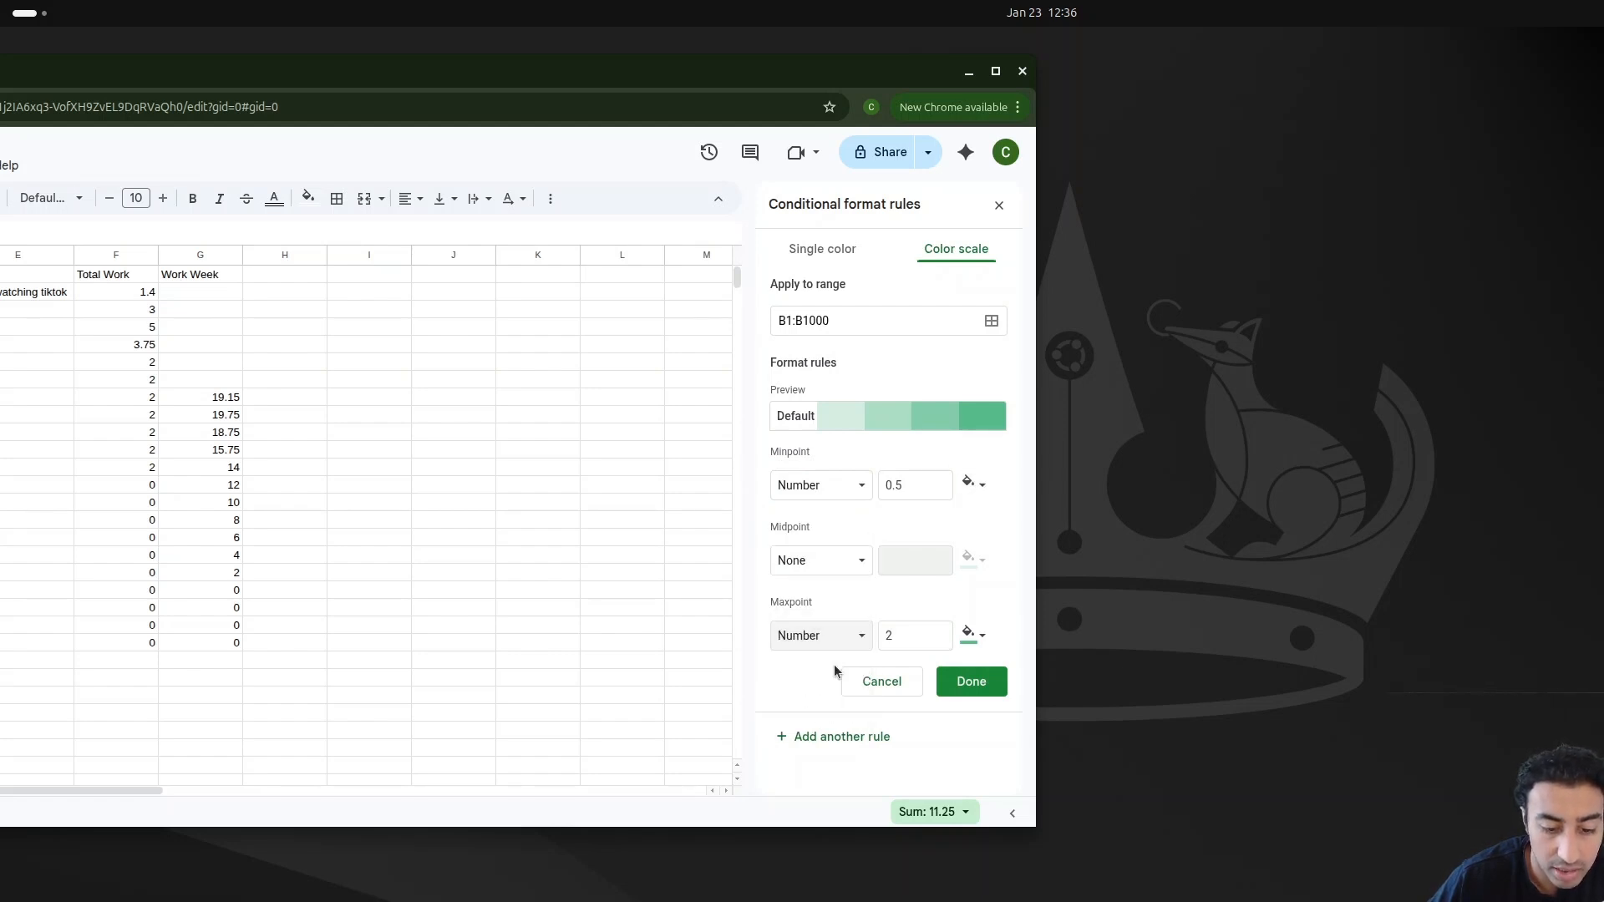
Step: Set the Deep Work color scale's maxpoint to 10 and its minpoint to 0
left_click(896, 640)
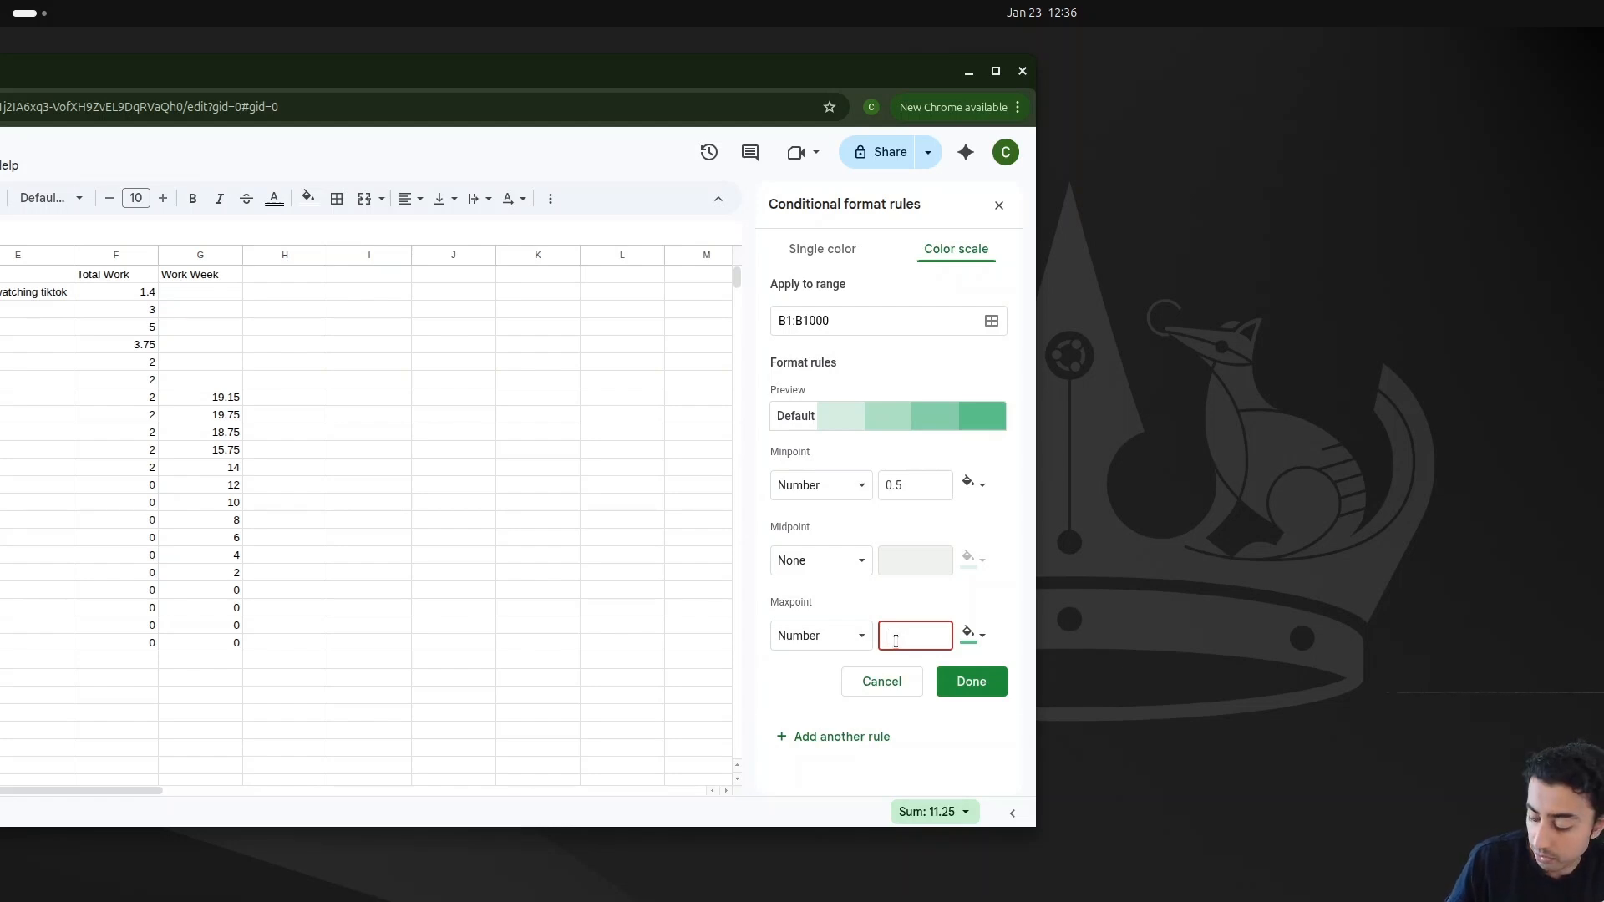
type("10")
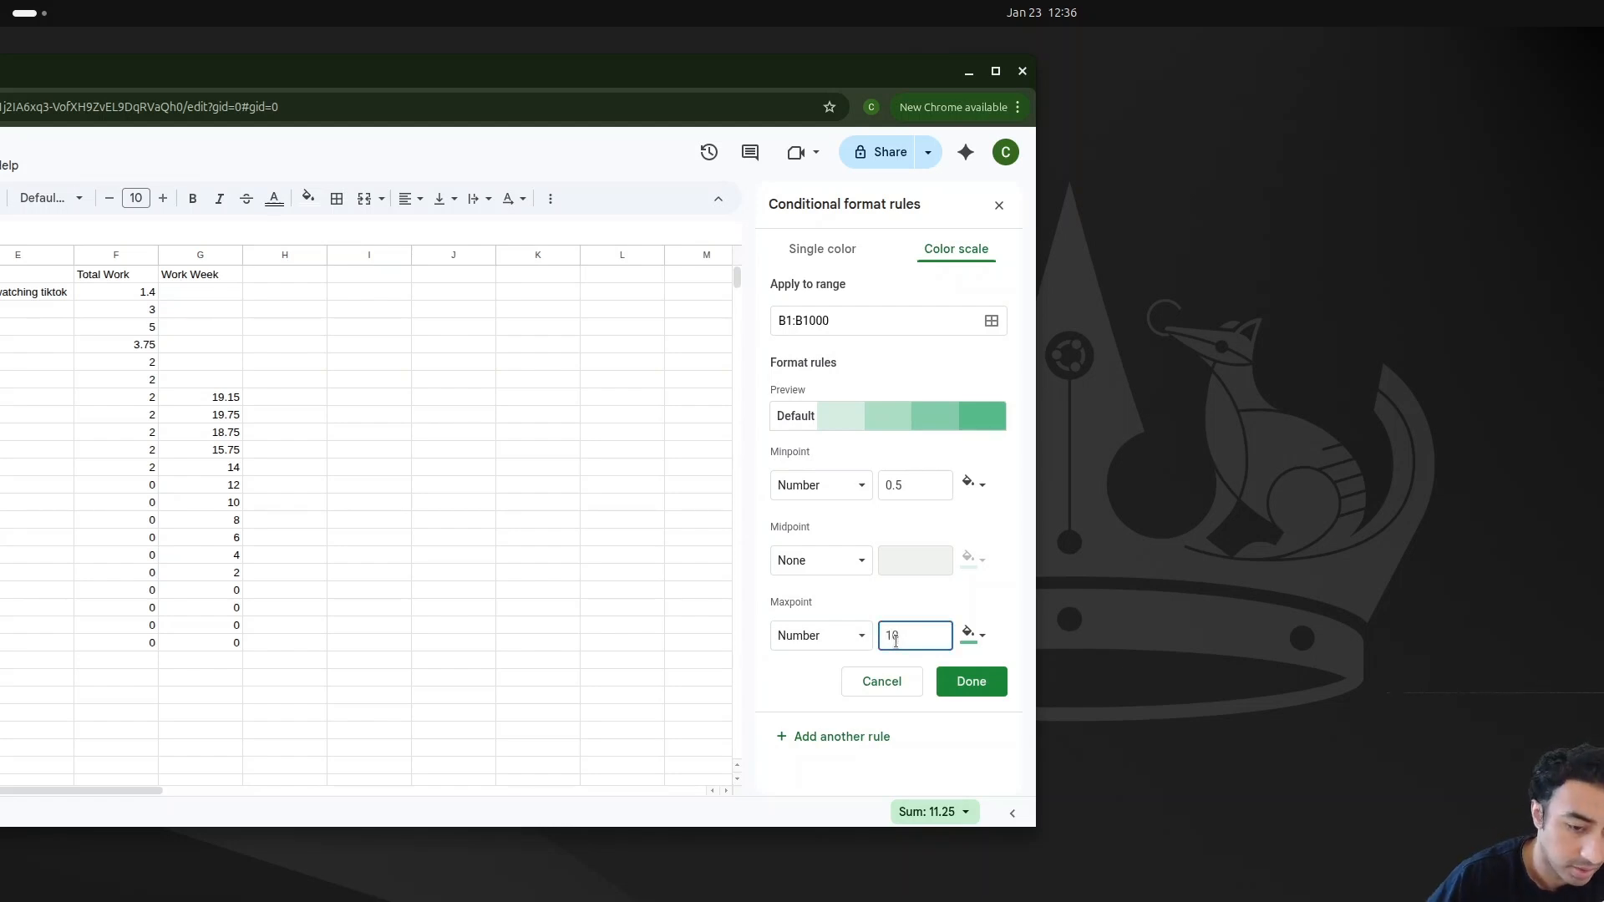
left_click(909, 482)
key("BackSpace")
key("BackSpace")
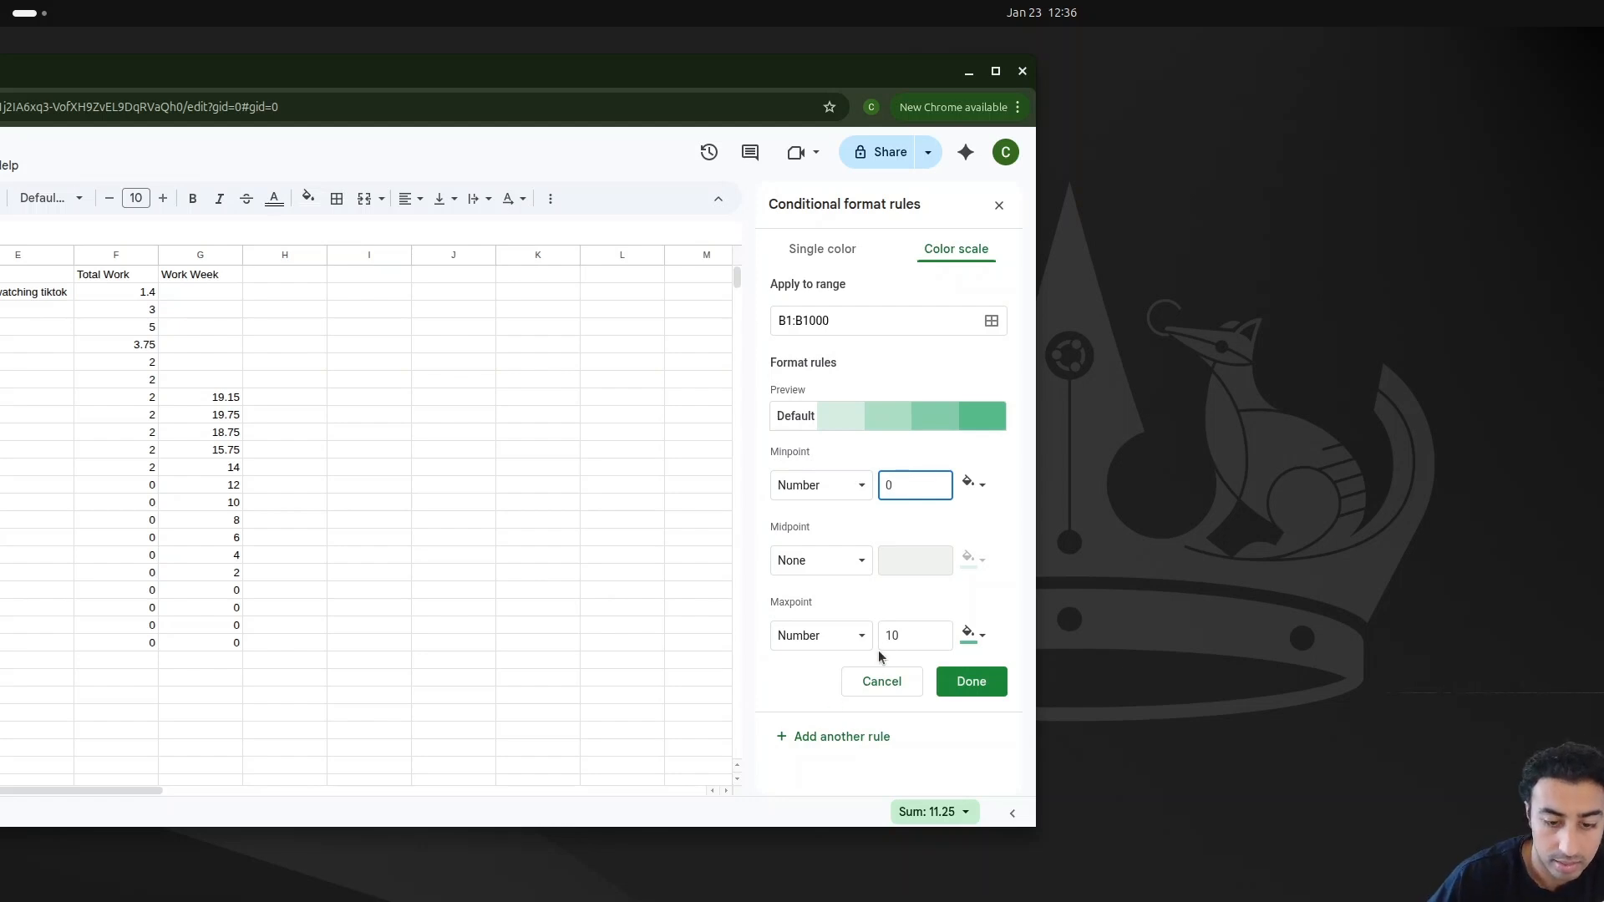
Step: Color the Deep Work scale's minpoint red and maxpoint green, then save the rule
left_click(978, 484)
left_click(823, 536)
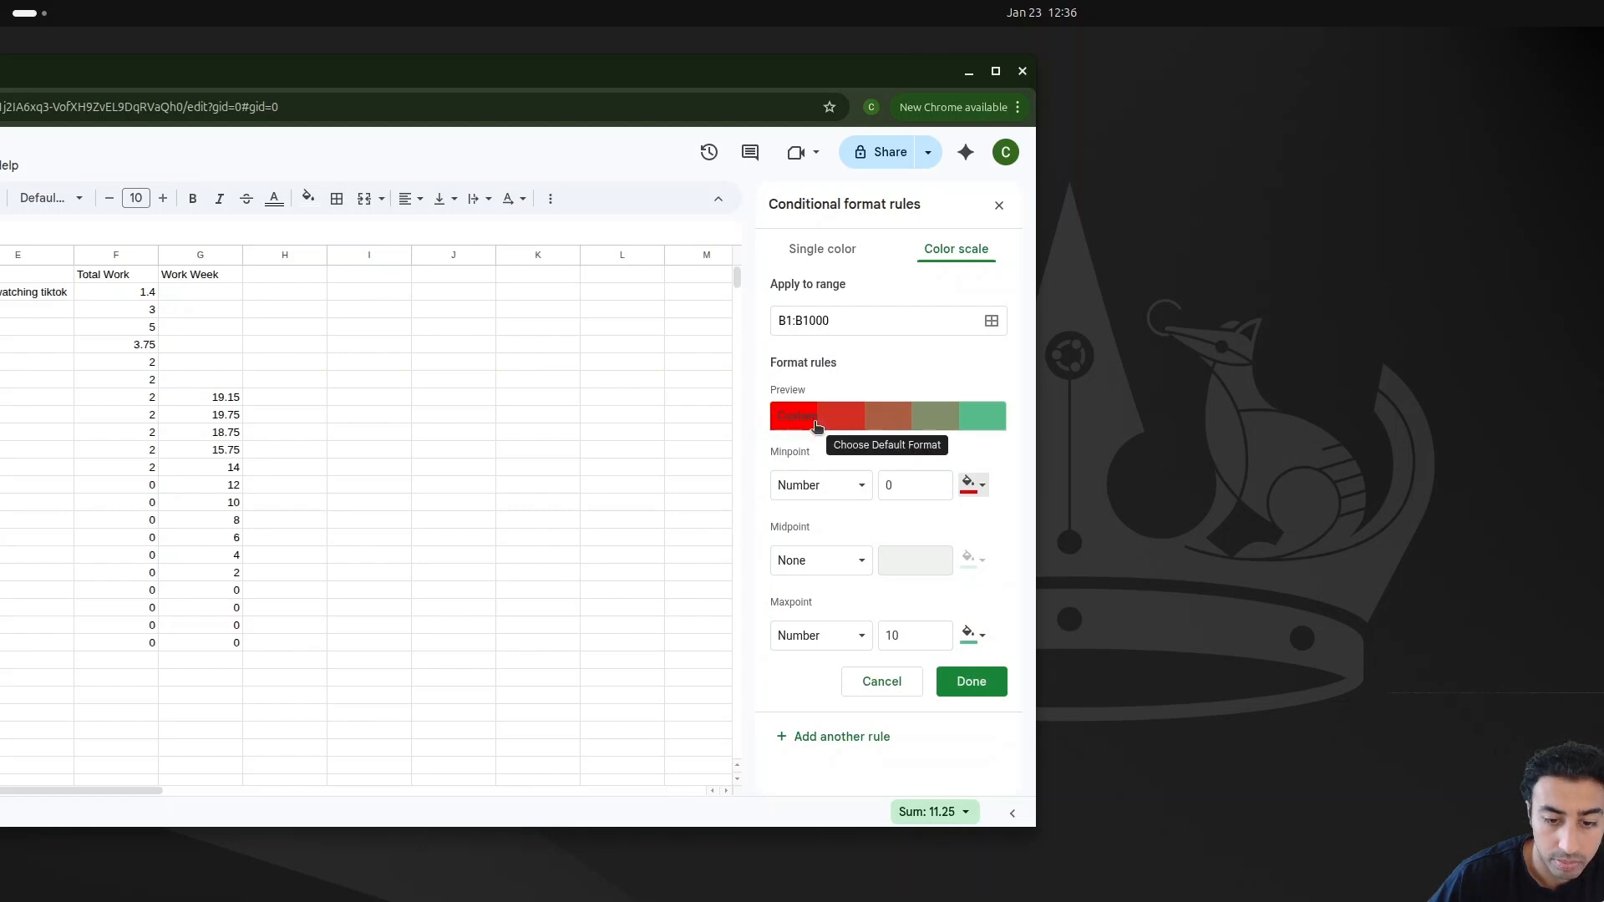
left_click(977, 635)
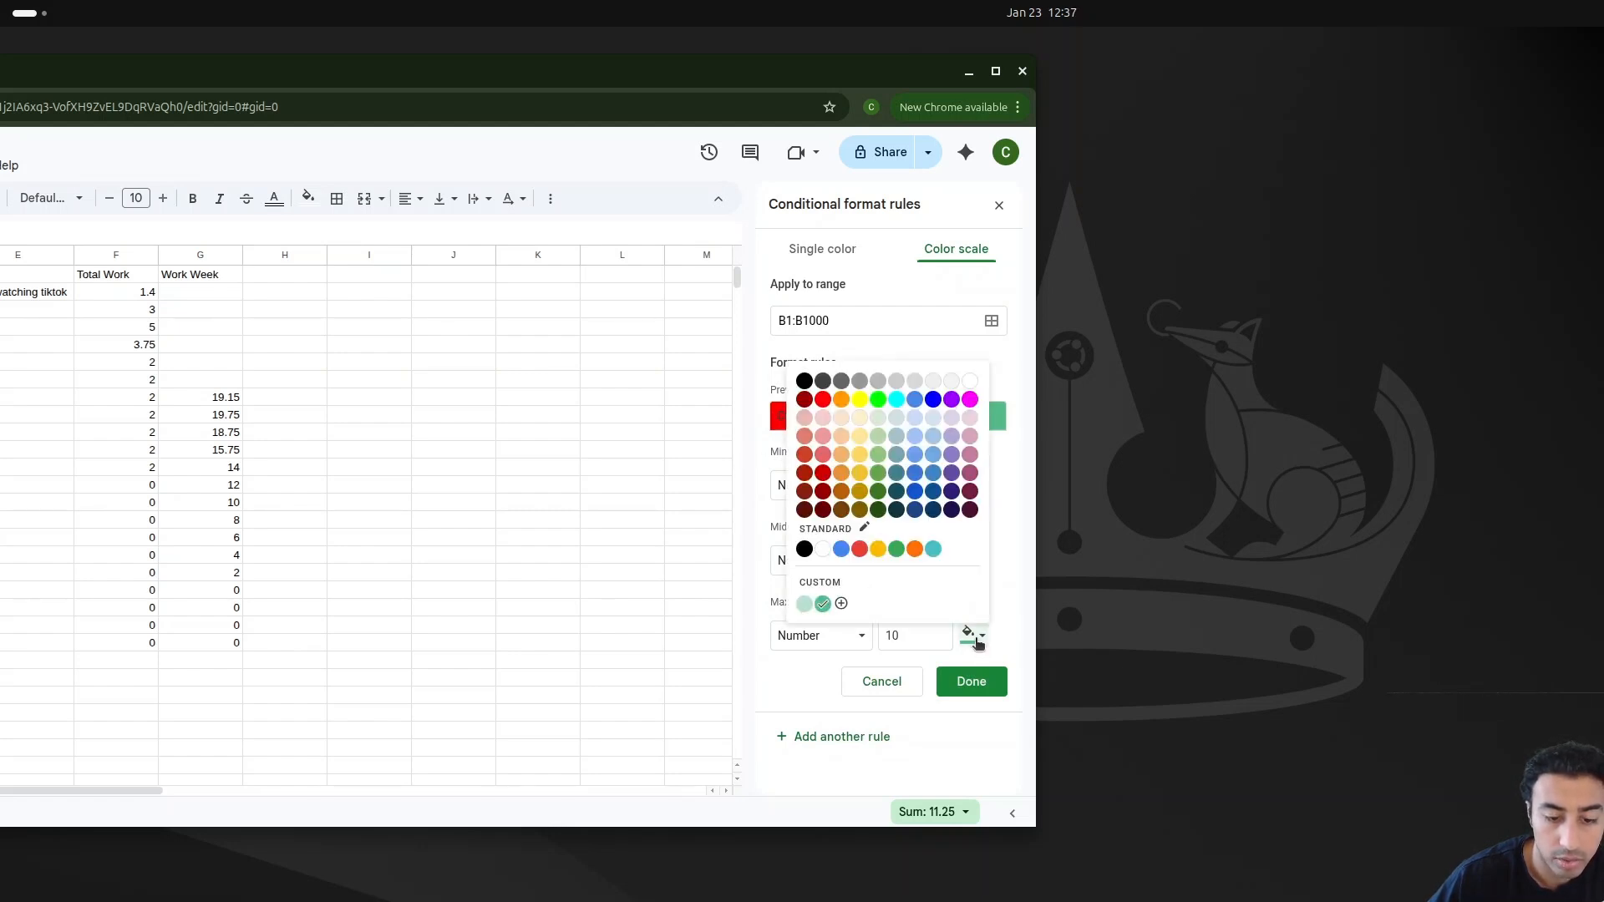
left_click(878, 400)
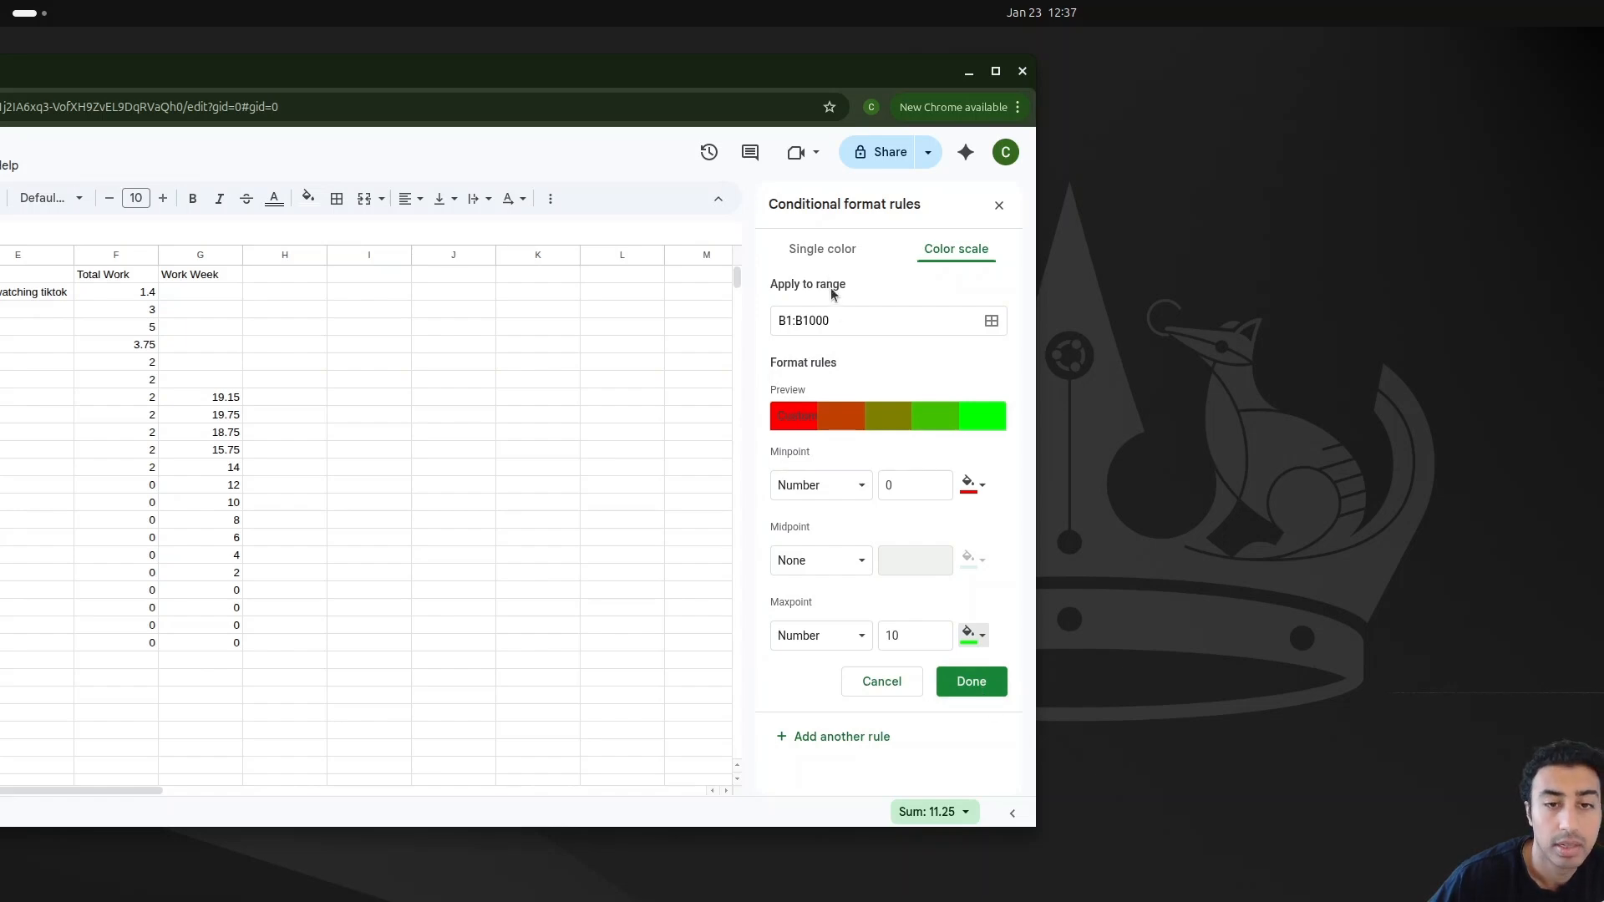
left_click_drag(787, 74, 1362, 8)
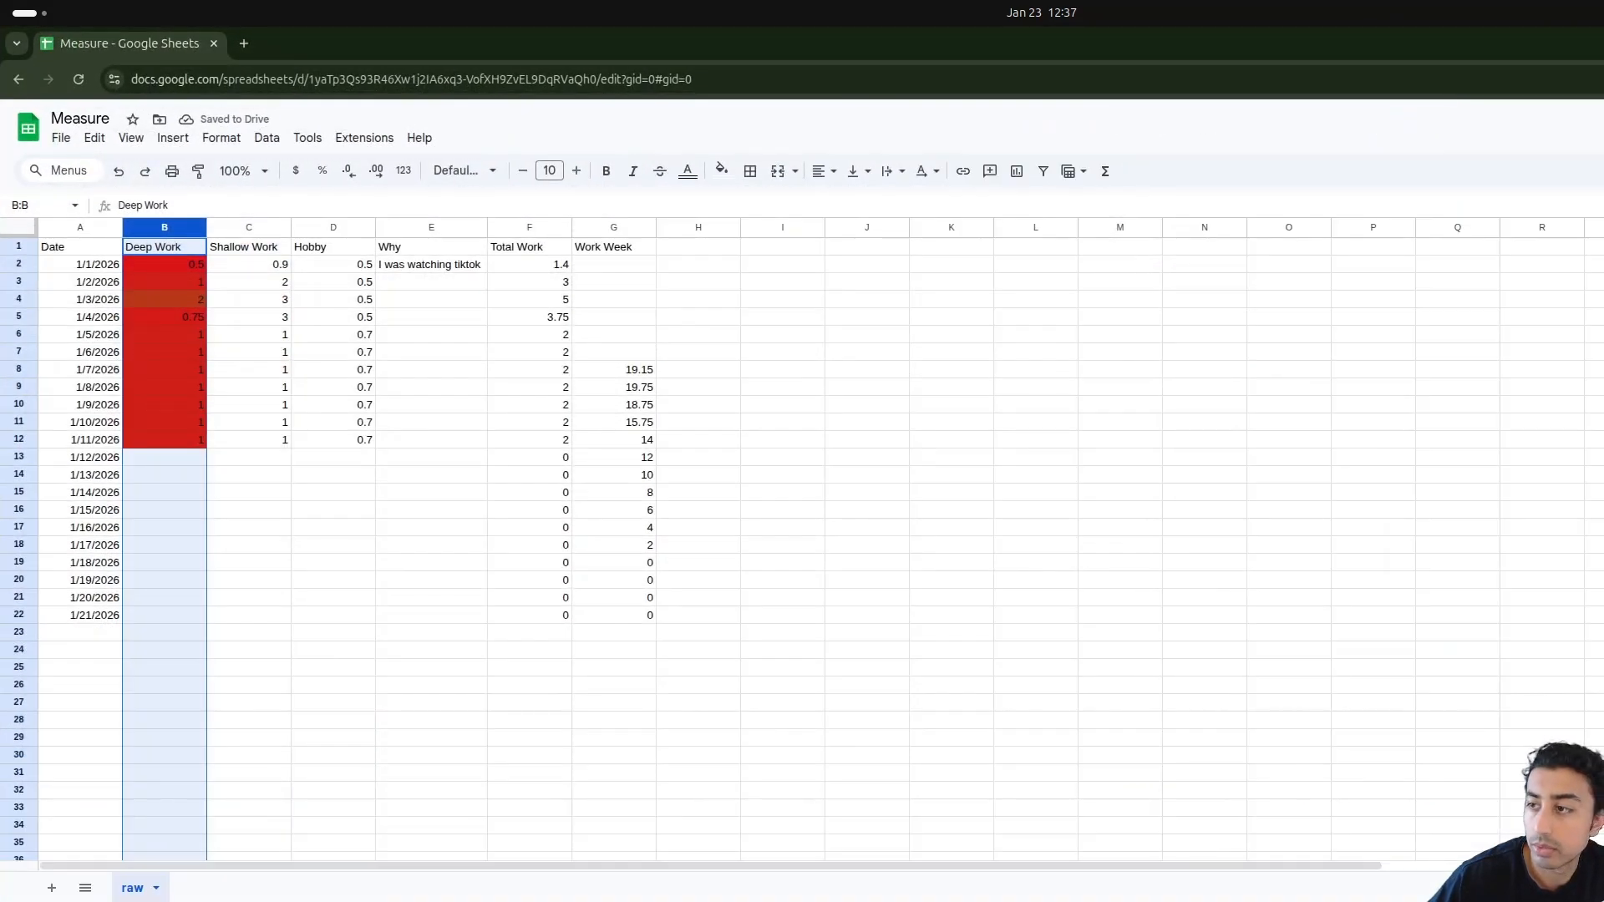
key("super+Down")
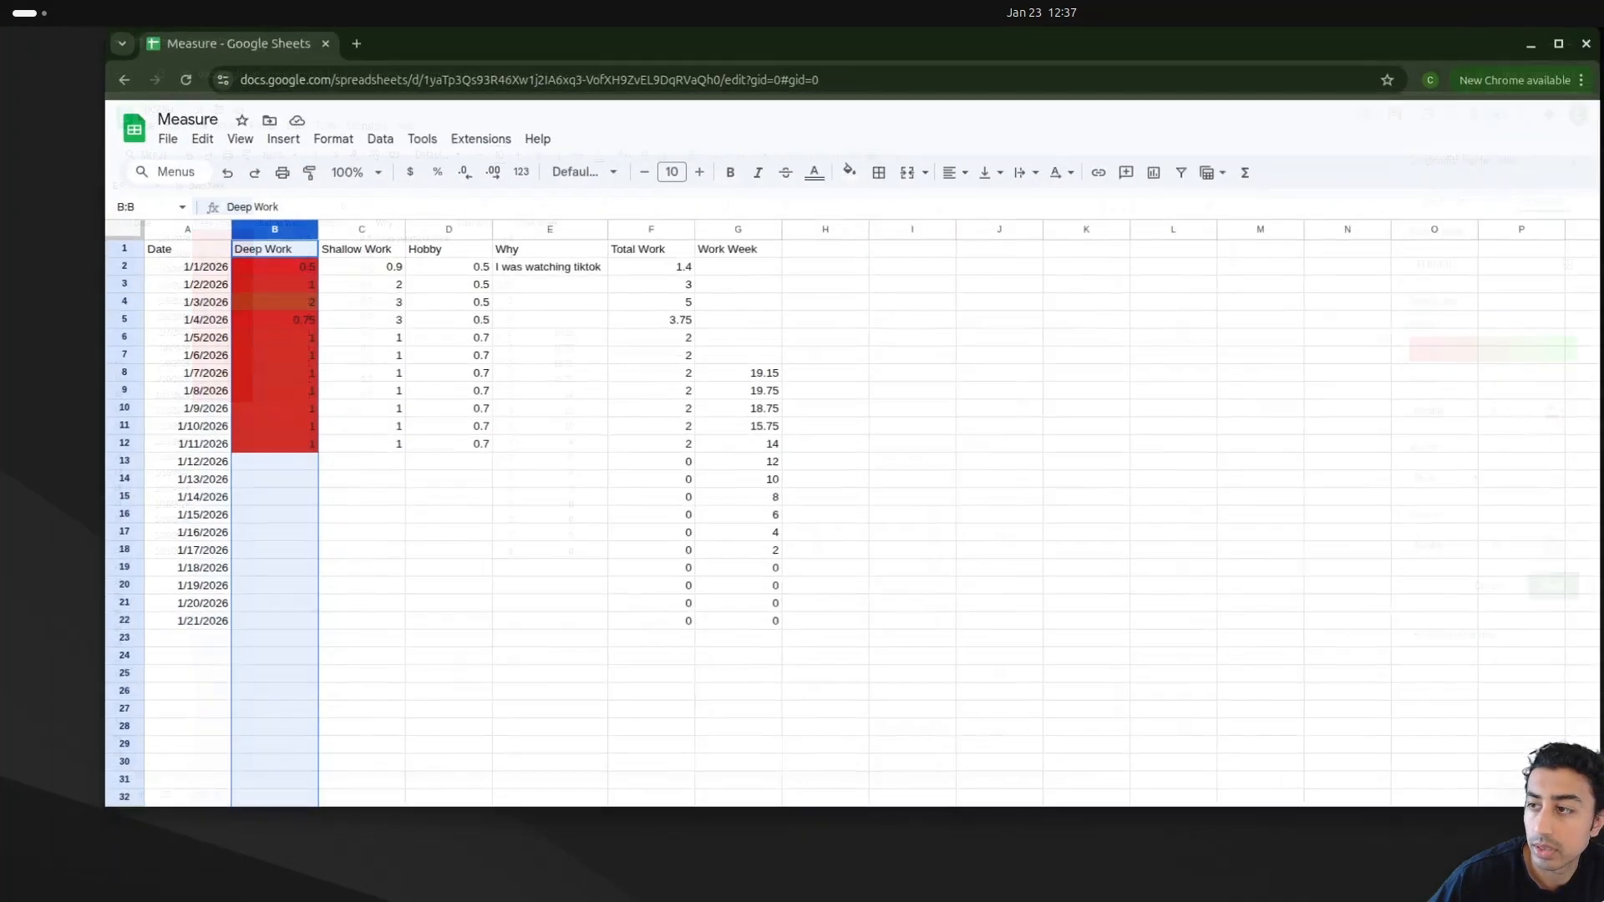
left_click_drag(932, 45, 996, 55)
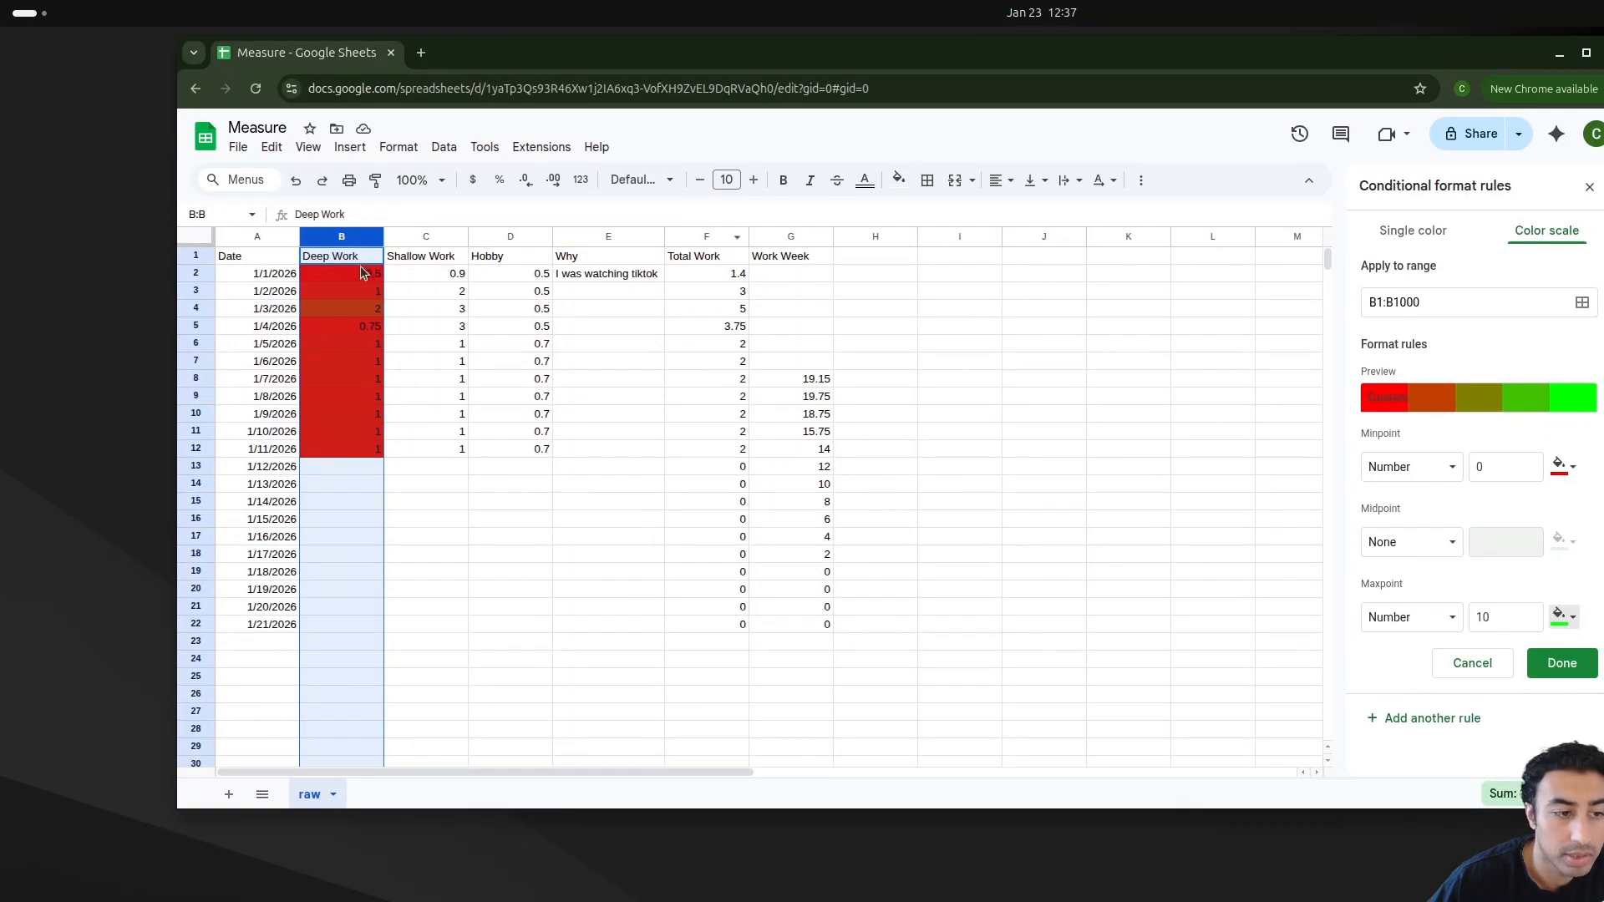
left_click(1561, 665)
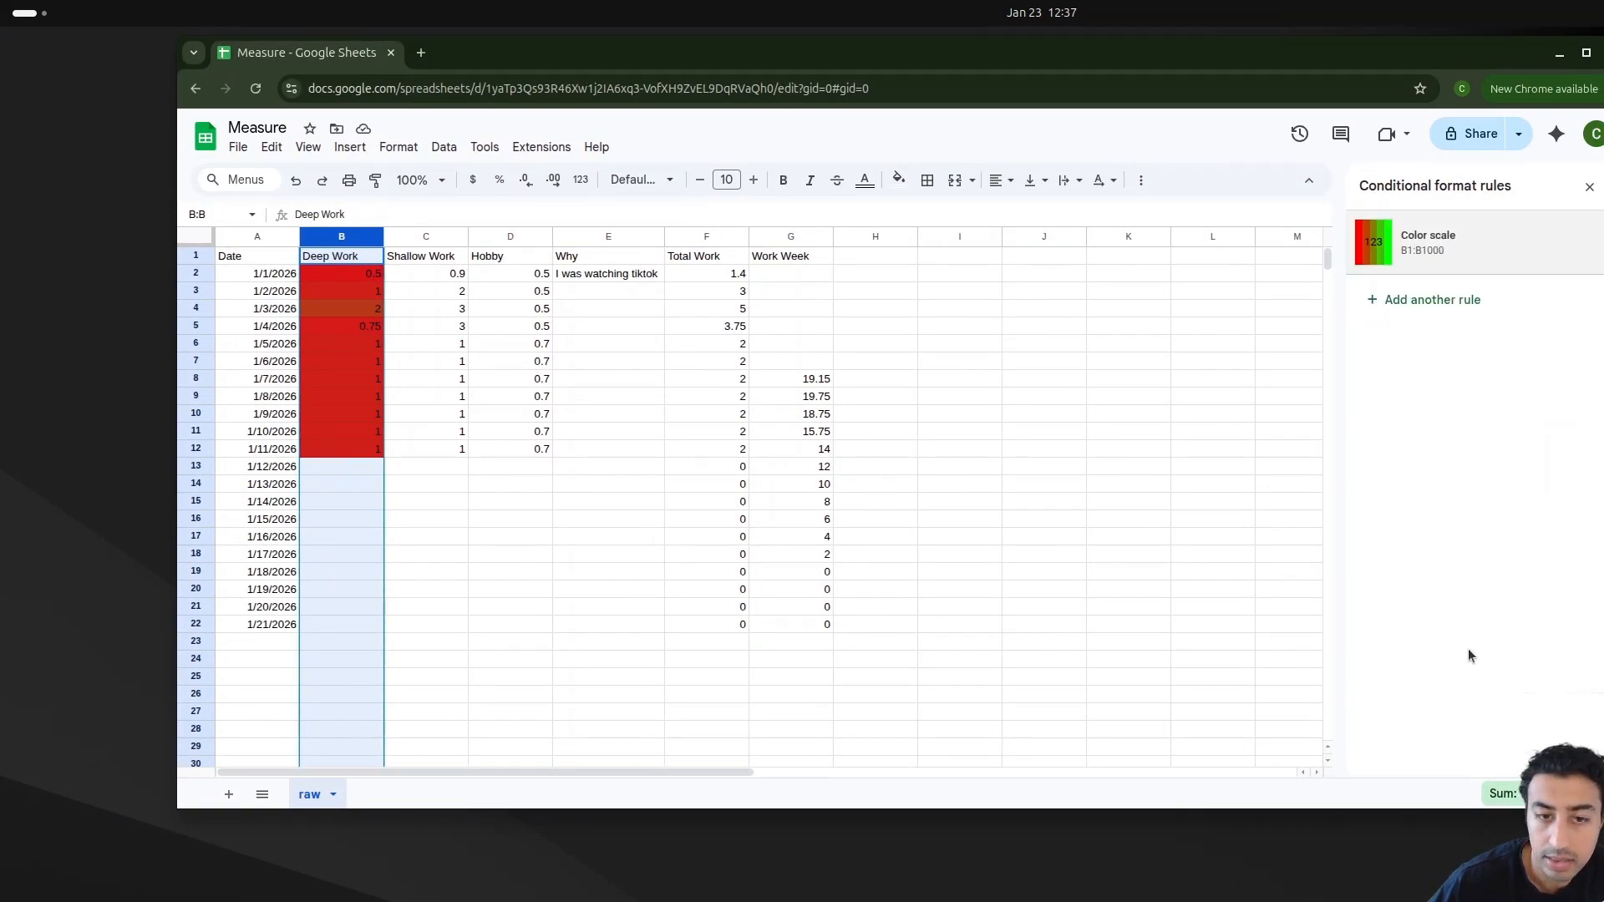
Step: Add a color-scale conditional format to the Shallow Work column with a Number minpoint of 0
left_click(441, 366)
left_click(409, 273)
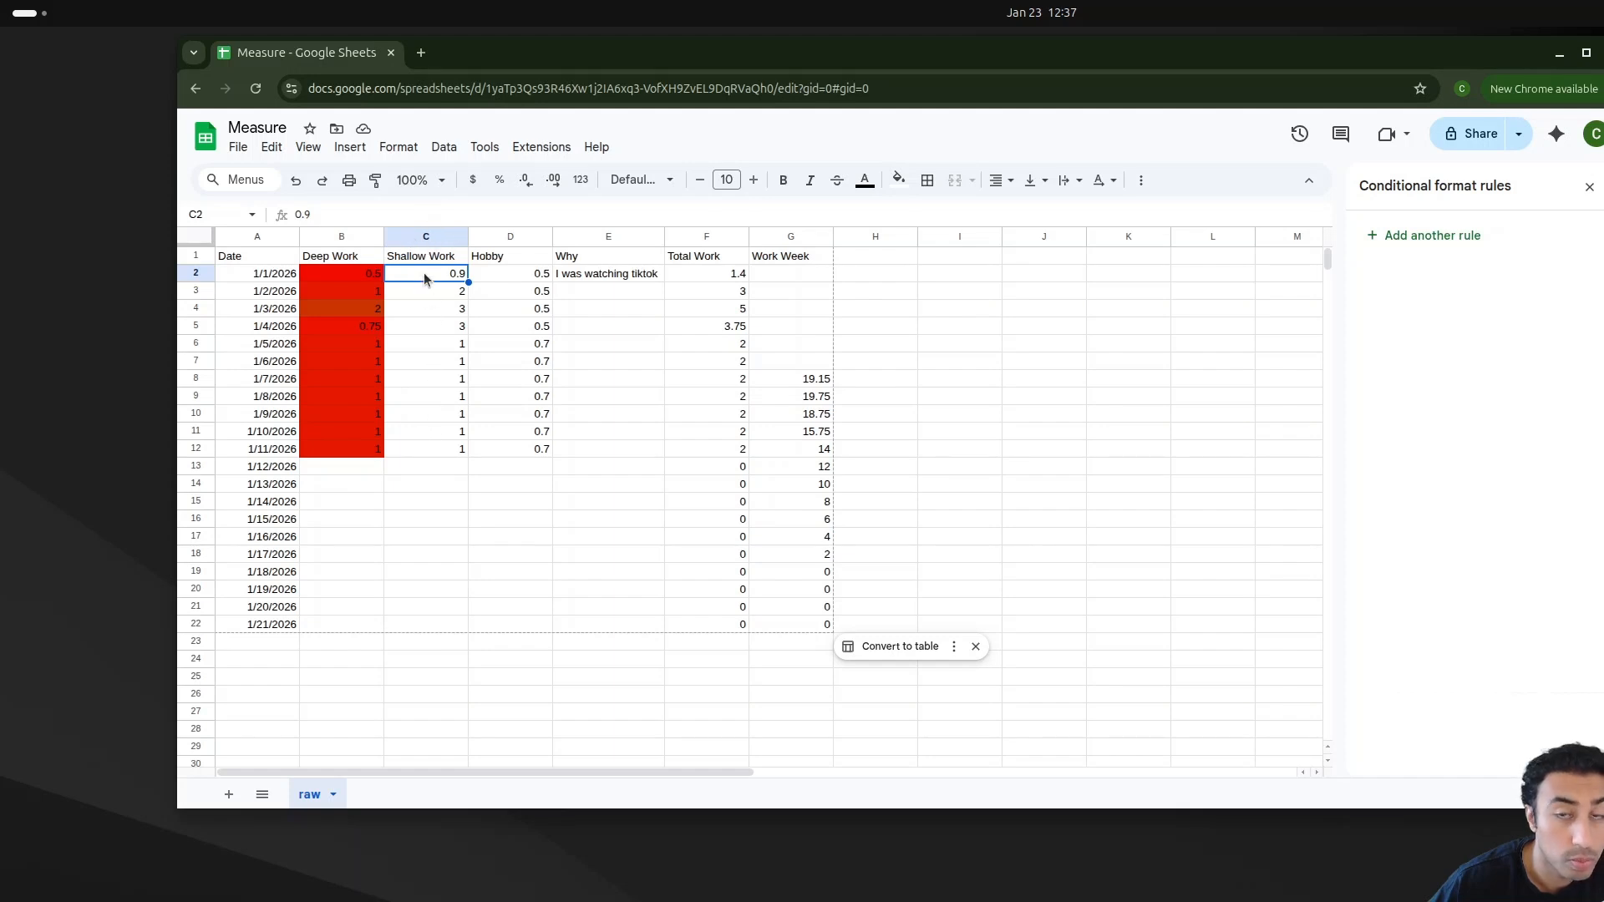
left_click(407, 243)
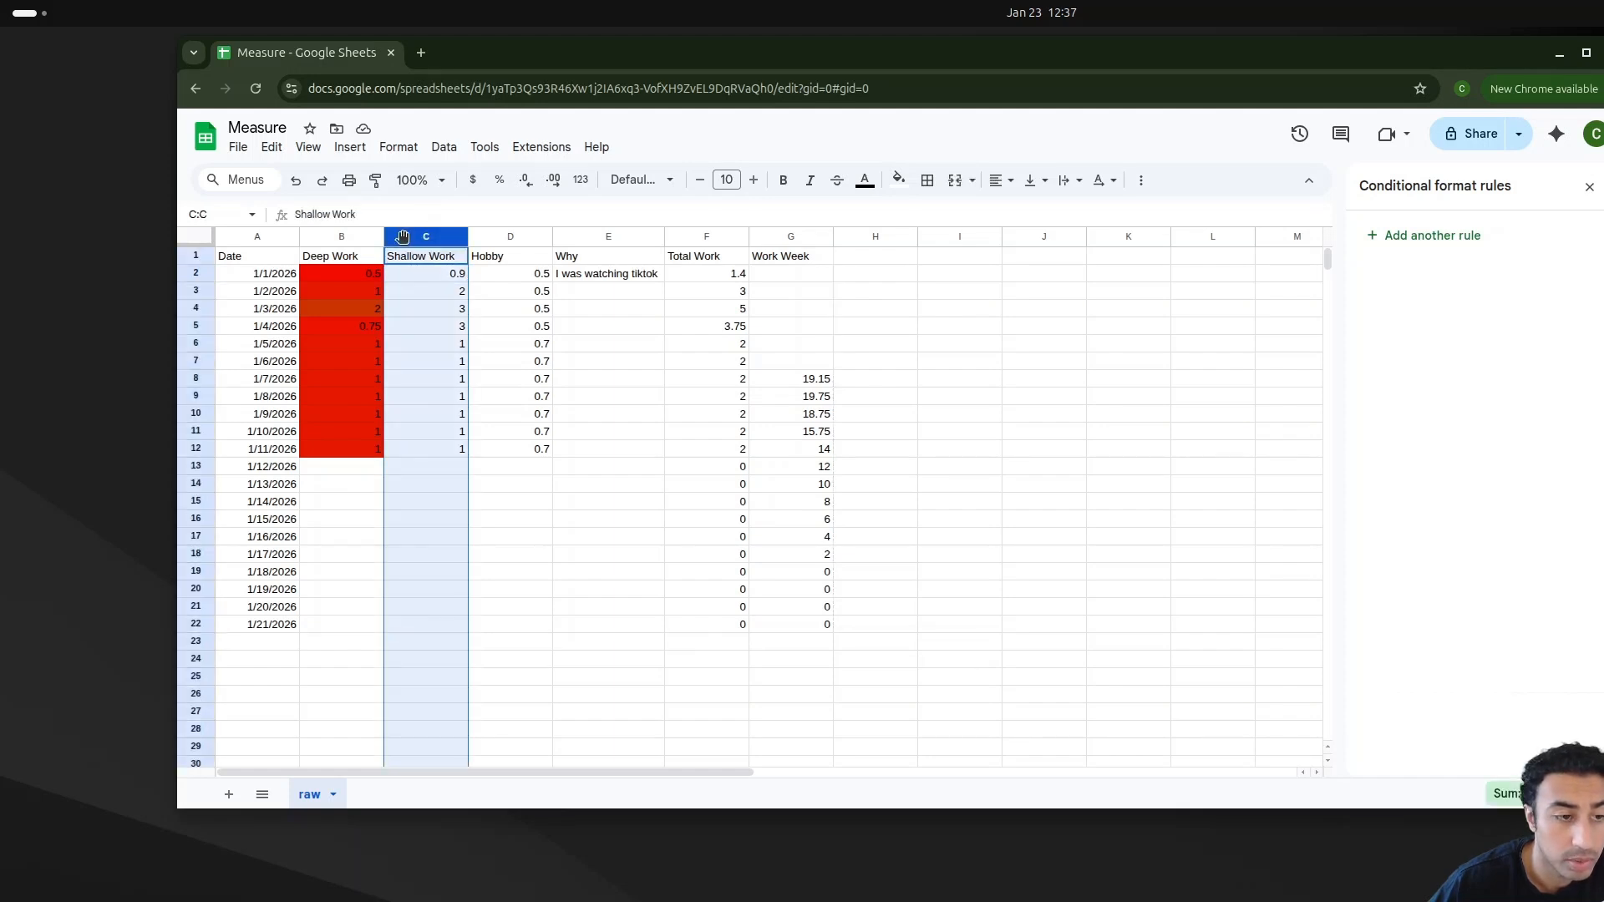
left_click(399, 147)
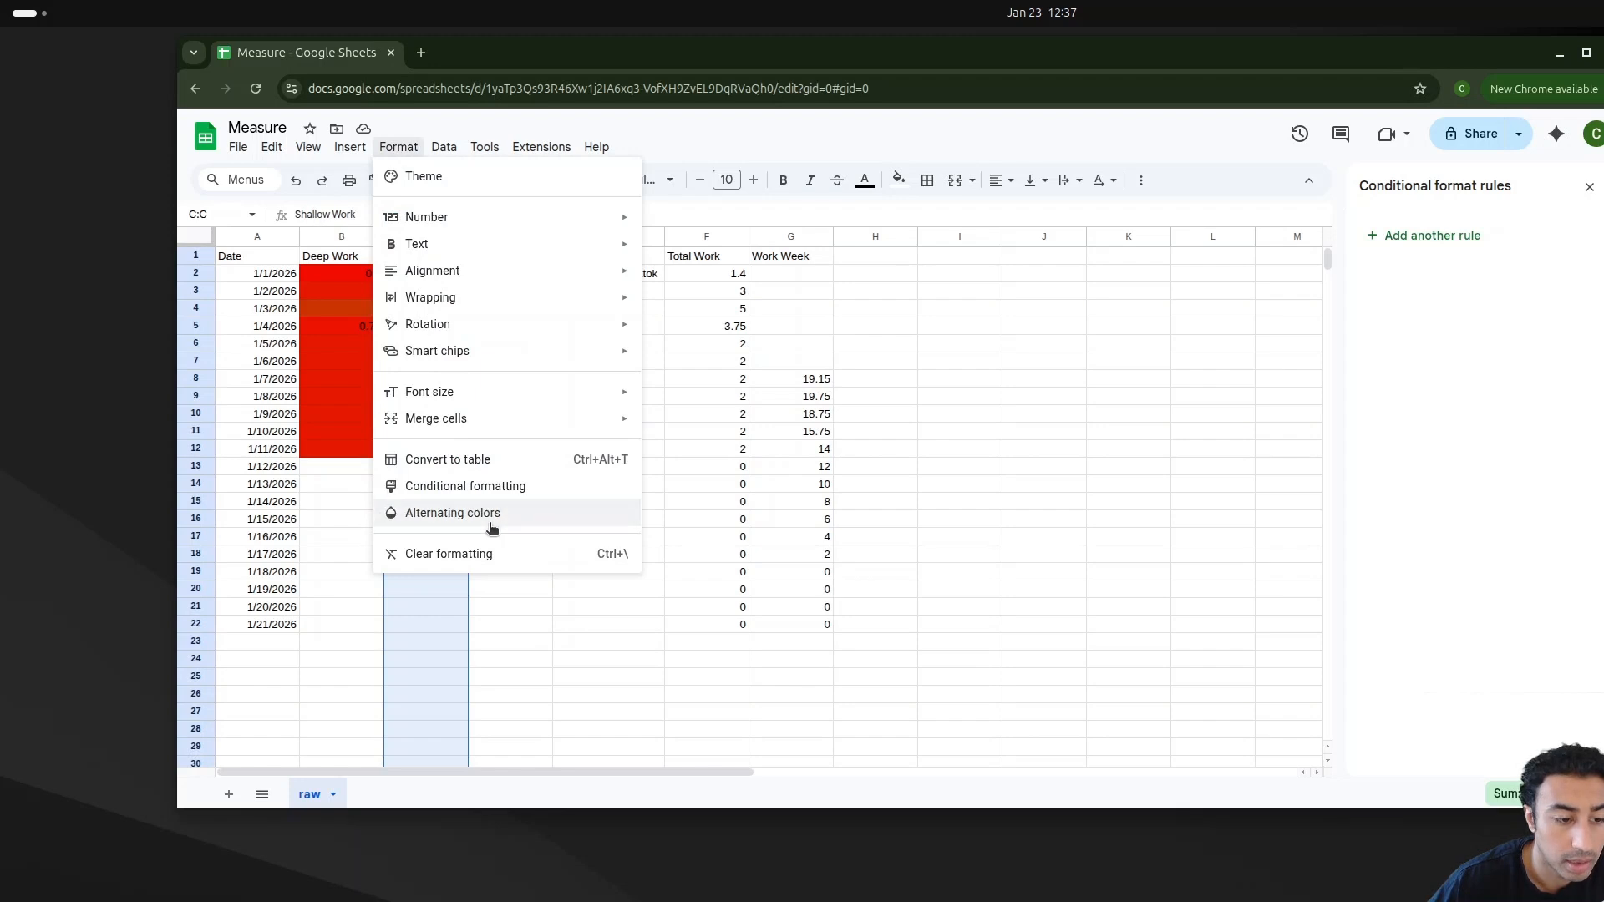
left_click(487, 487)
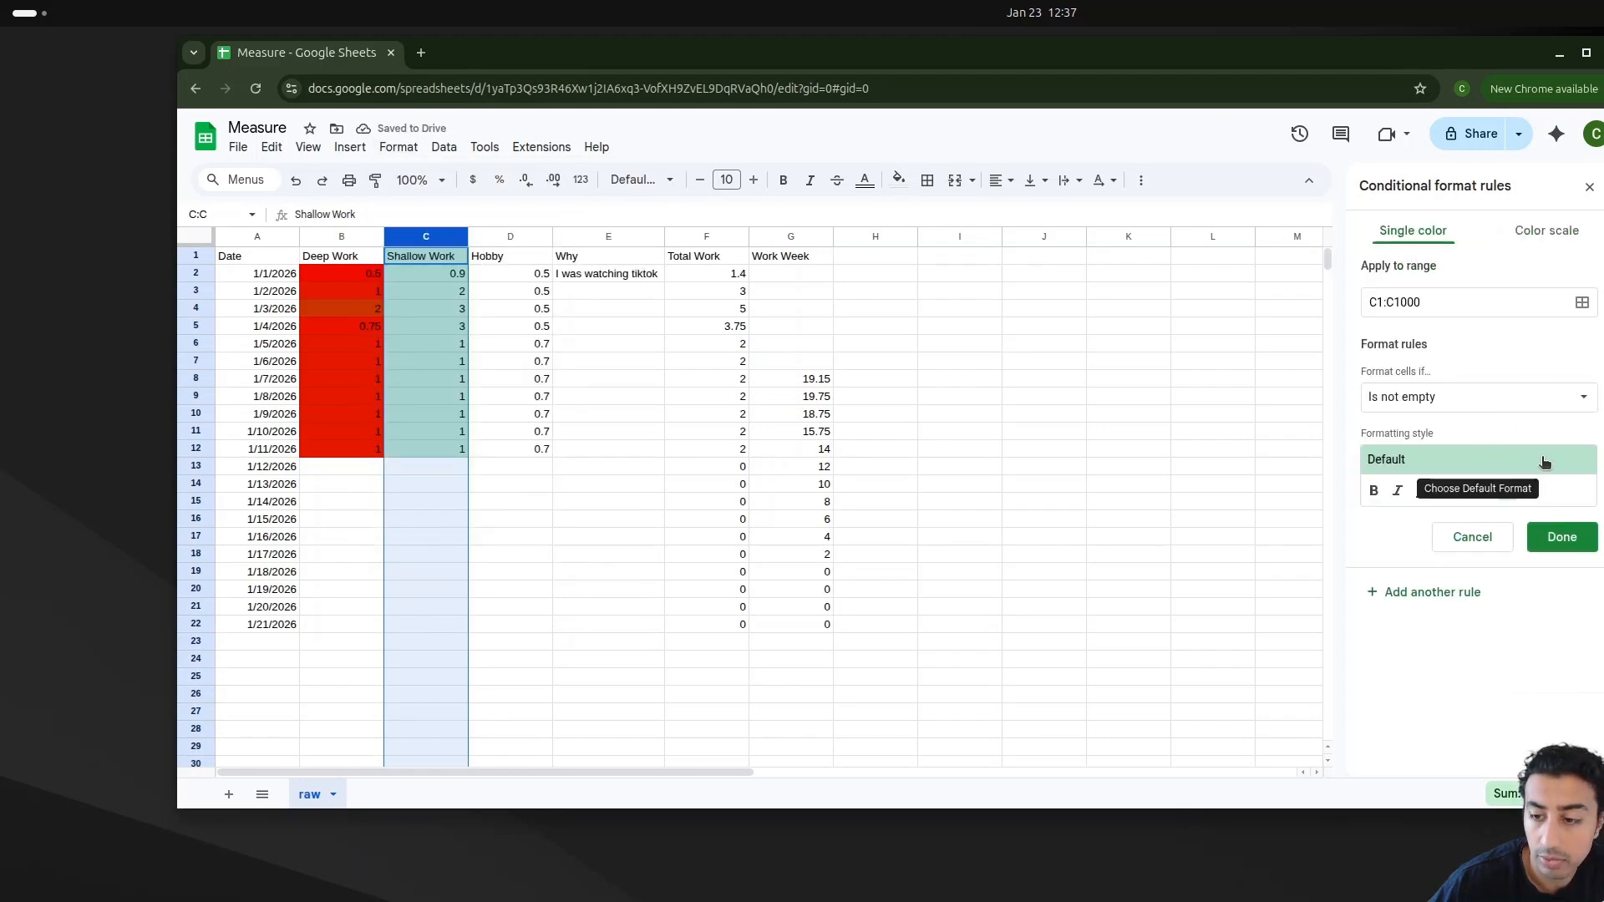
left_click(1544, 231)
left_click(1489, 473)
double_click(1497, 472)
type("0")
left_click_drag(1603, 128, 1206, 128)
left_click(1059, 465)
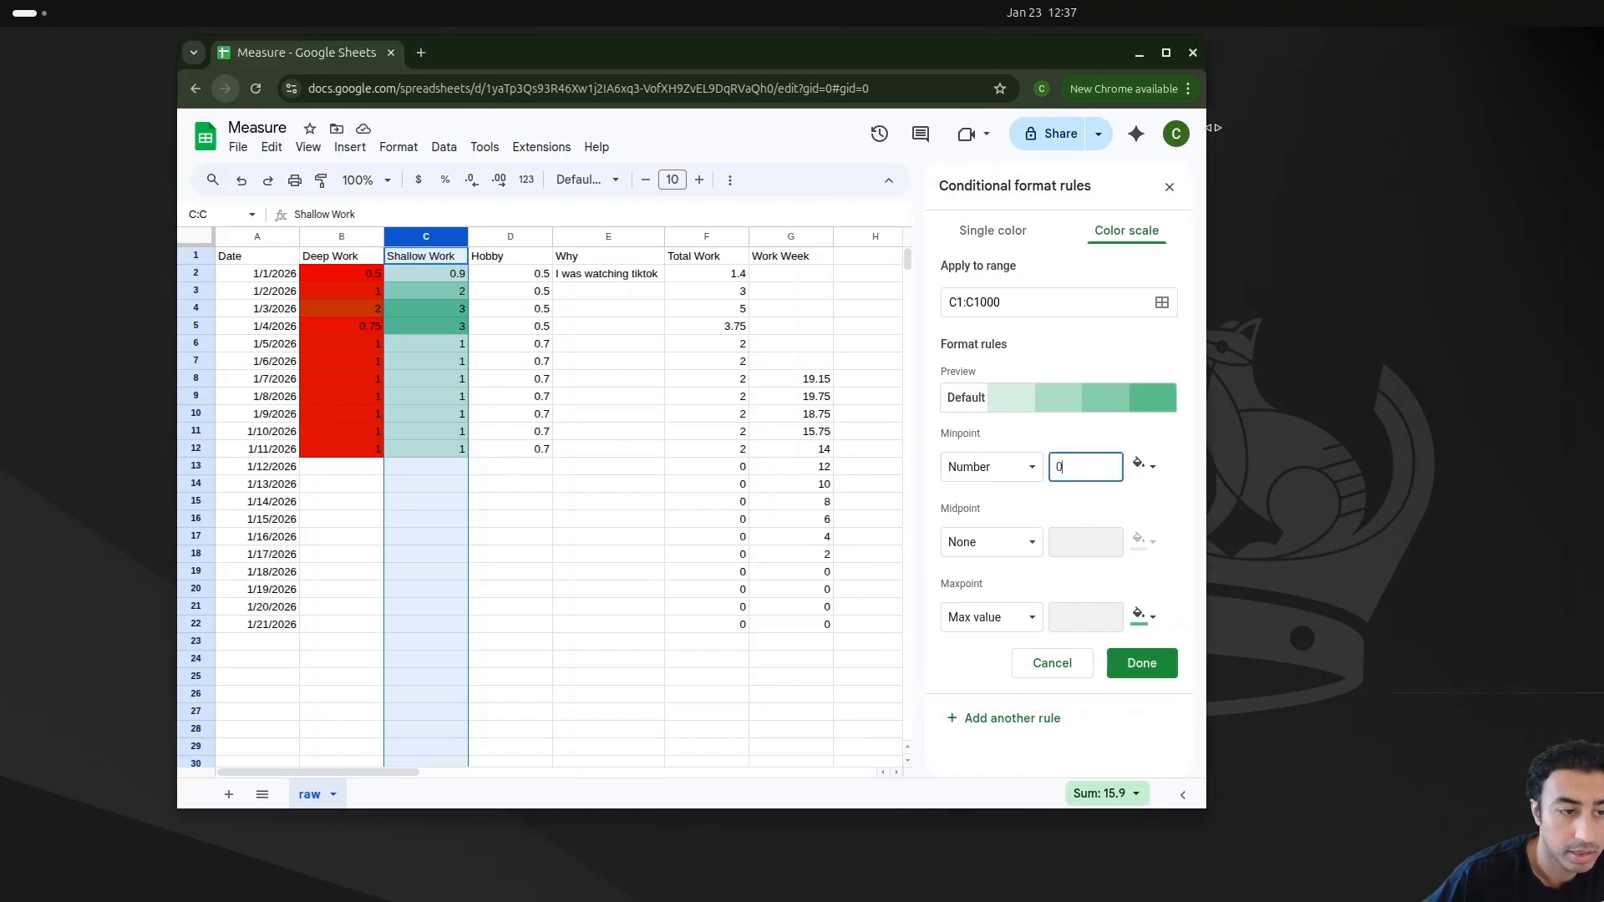
Step: Color the Shallow Work minpoint red, set the maxpoint to Number 15, and save the rule
left_click(1157, 476)
left_click(998, 521)
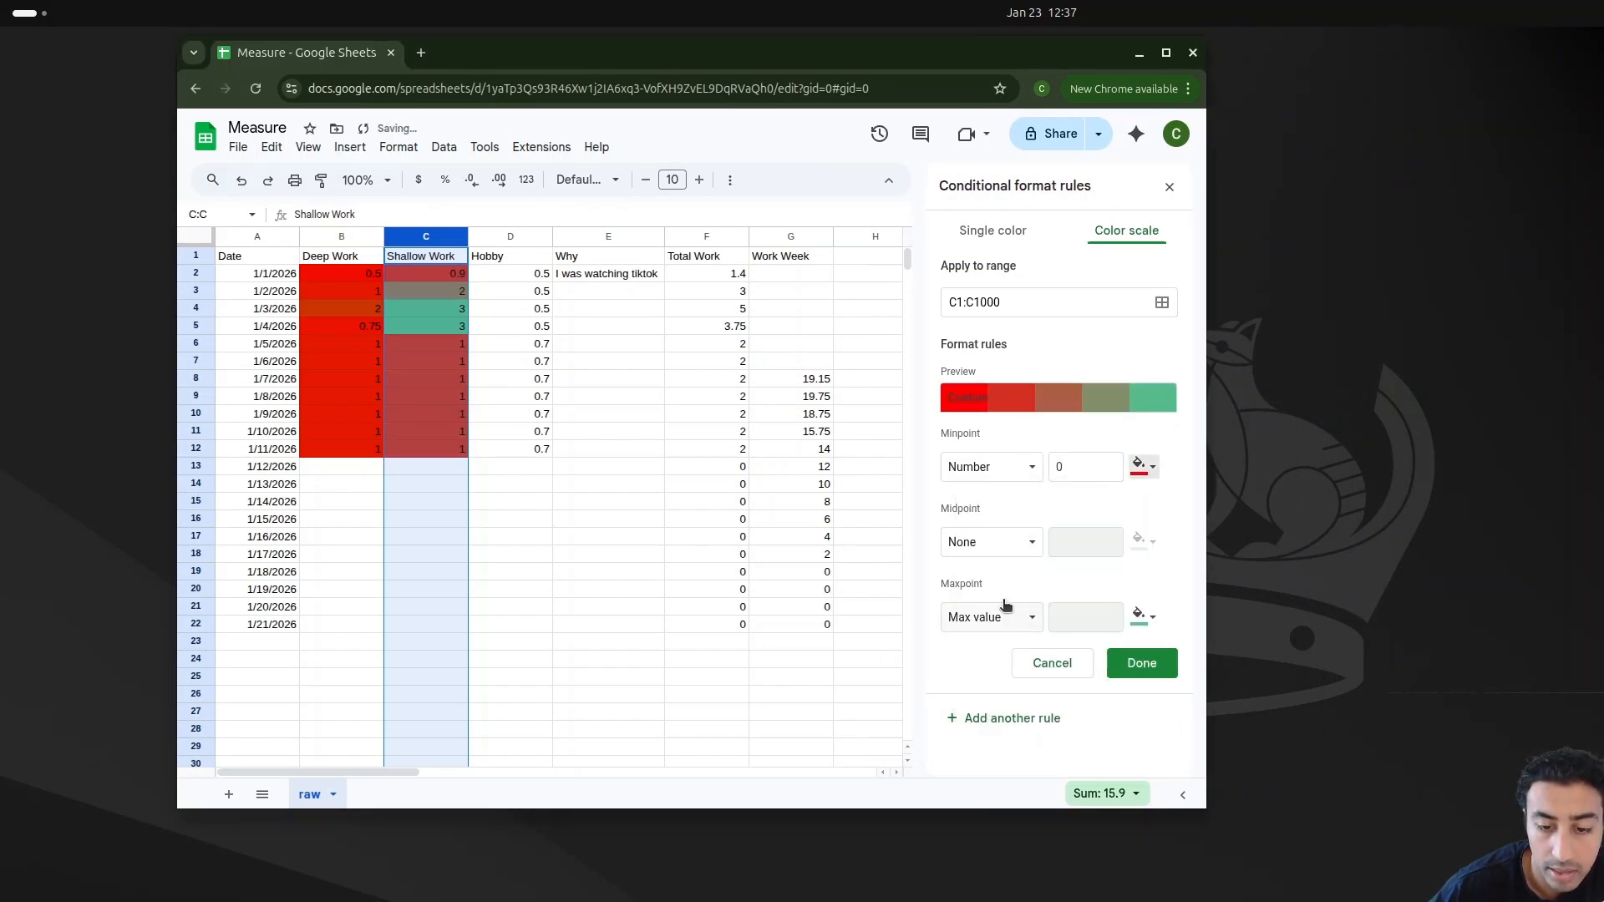
left_click(1010, 615)
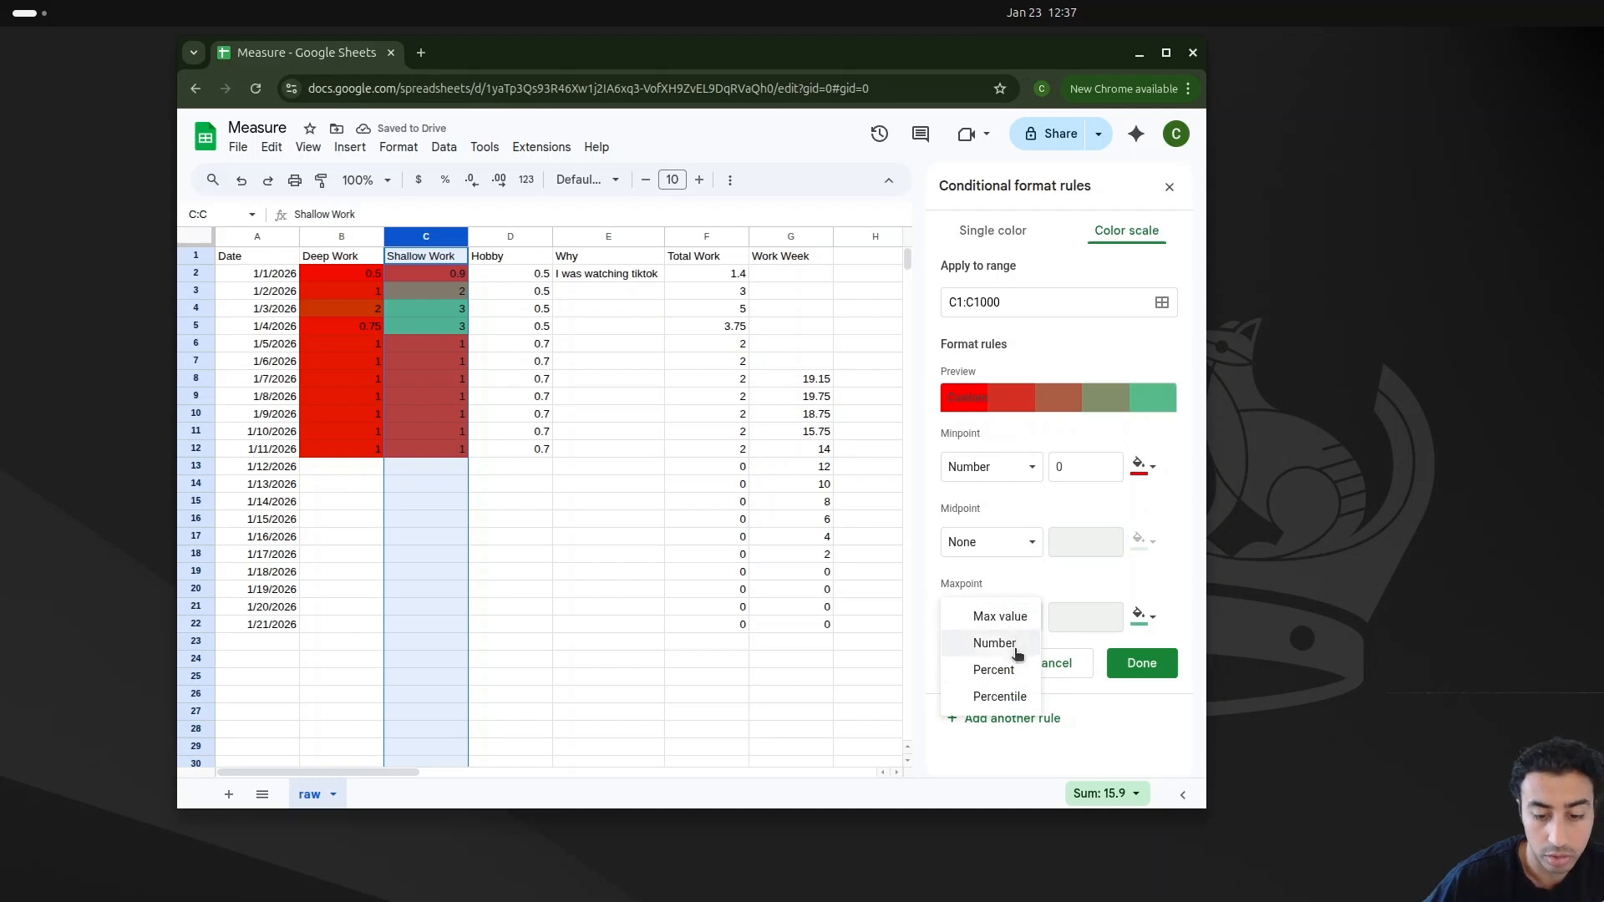
left_click(1006, 617)
left_click(1083, 618)
type("15")
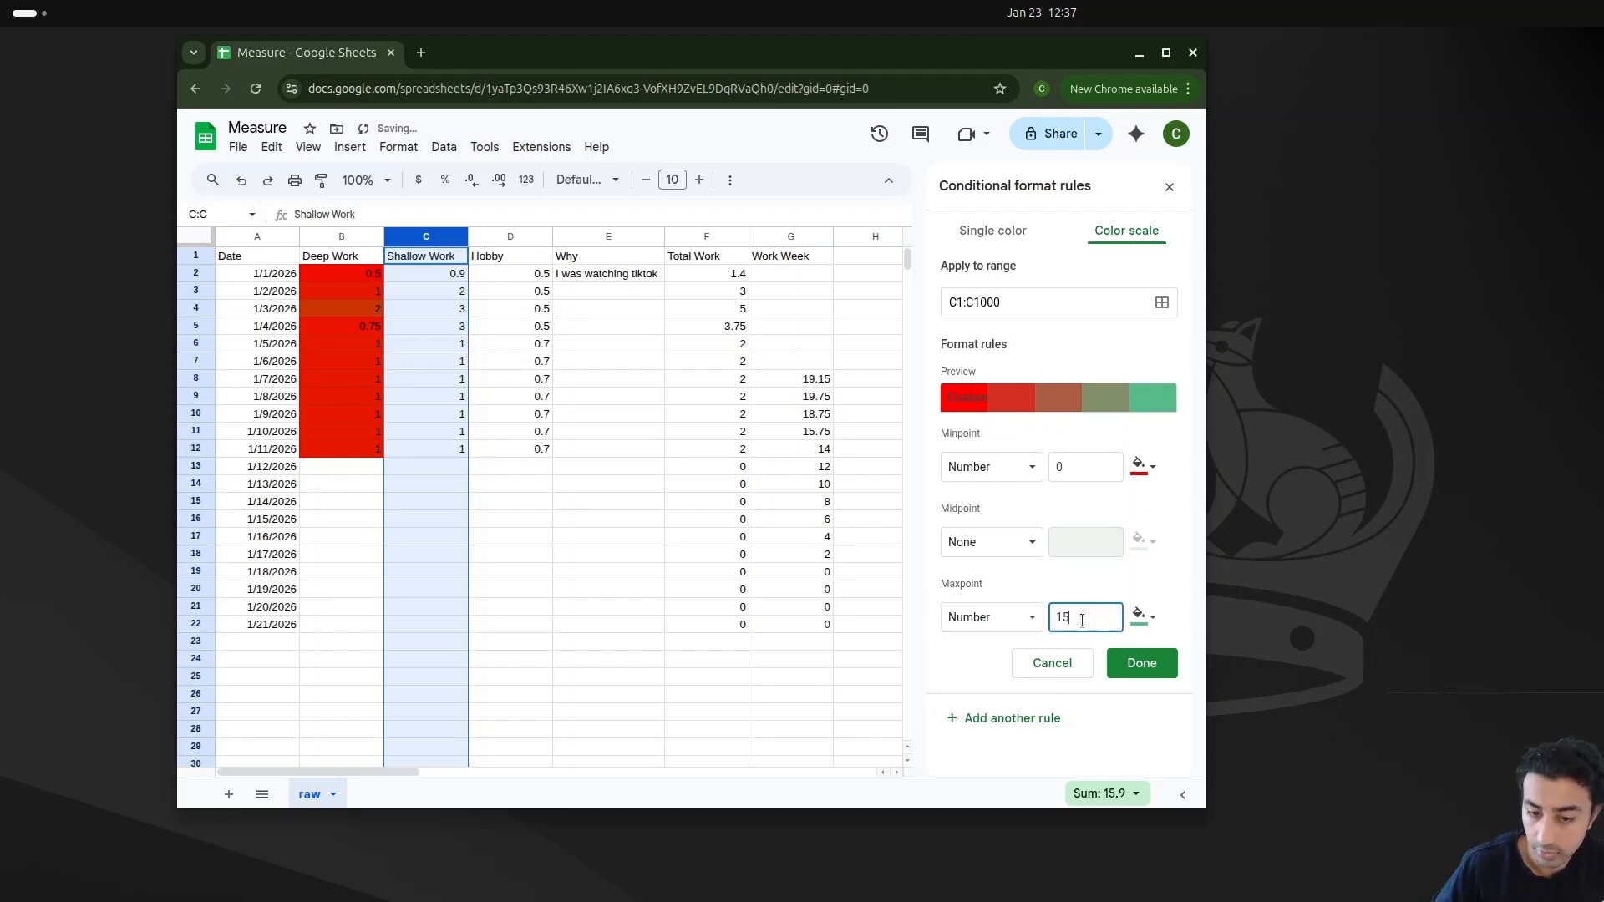
left_click(1151, 675)
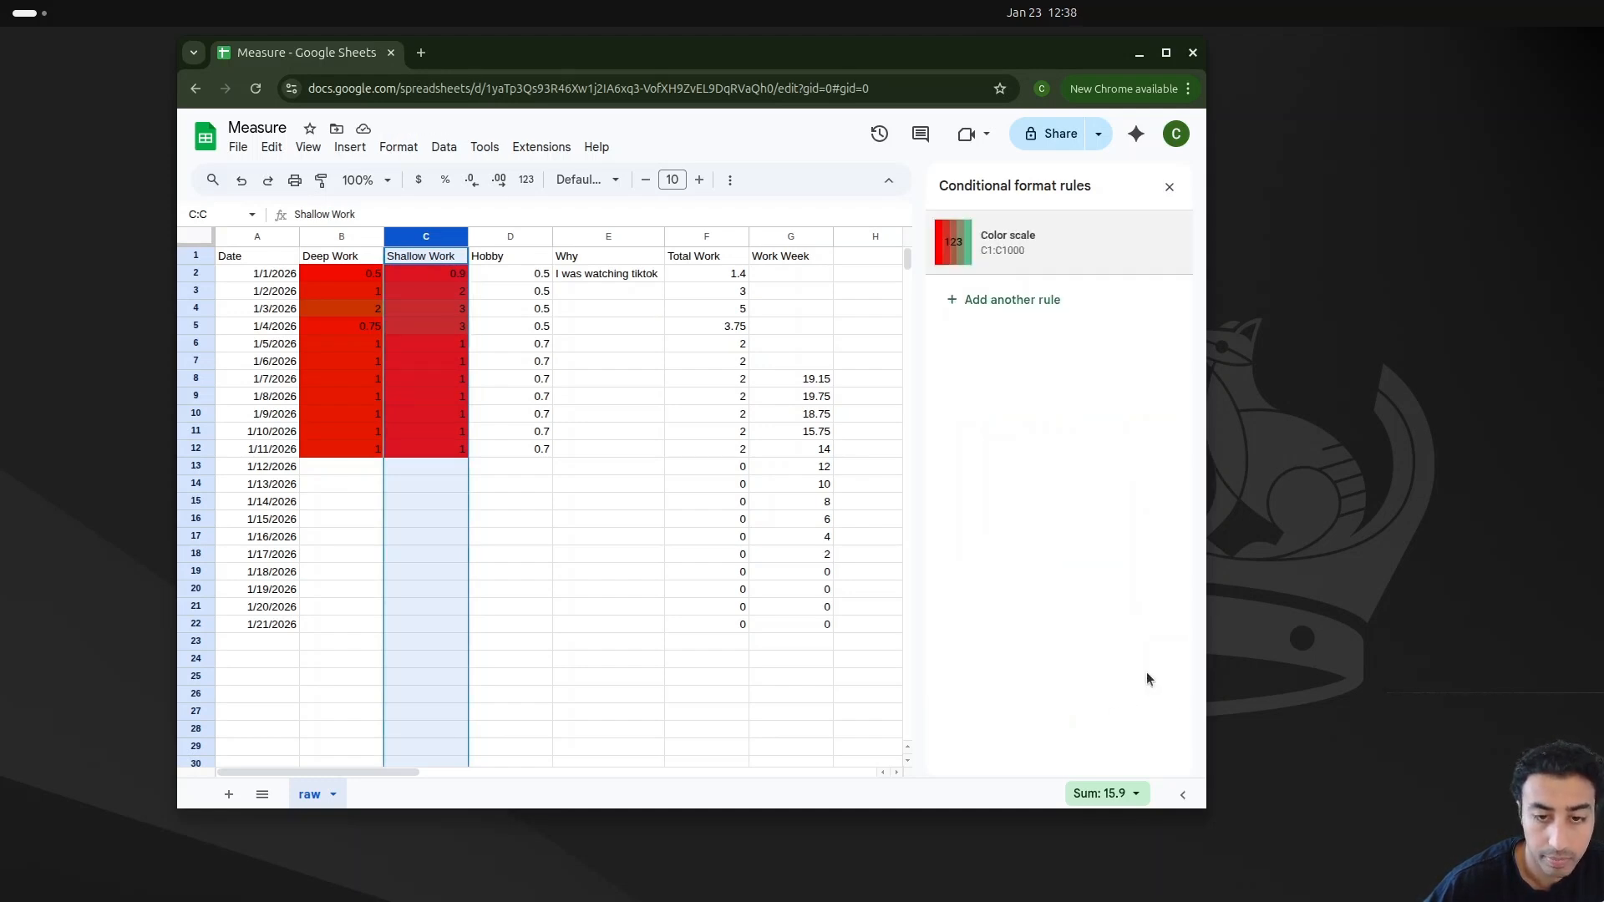
Step: Add a color-scale conditional format to the Total Work column with a Number minpoint of 0
left_click(488, 236)
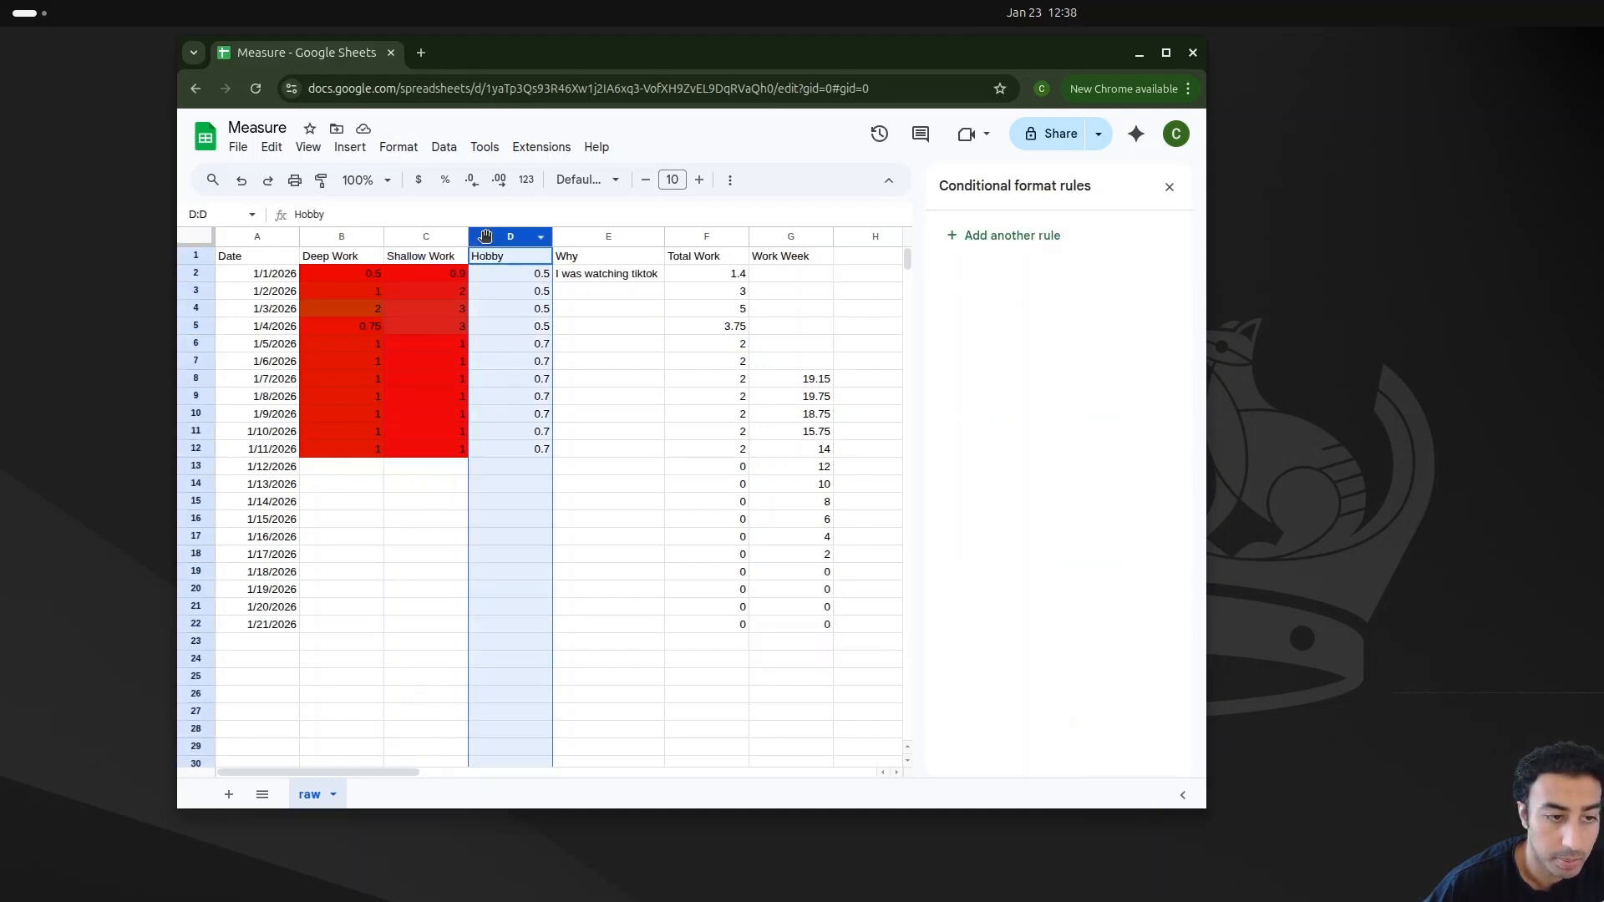
left_click(609, 308)
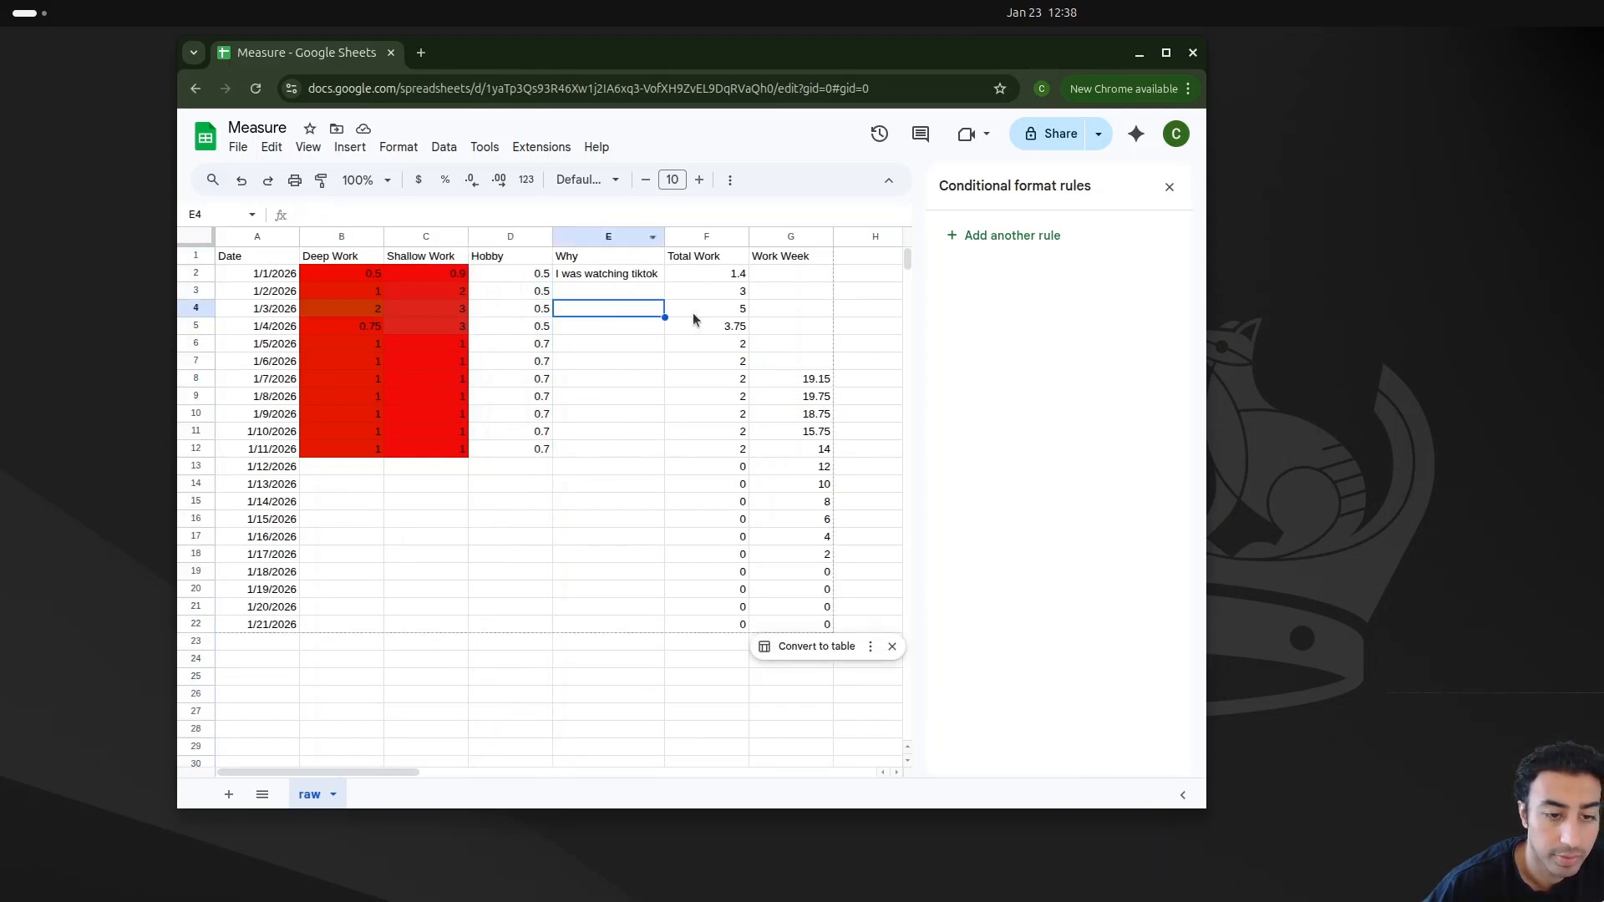
left_click(684, 234)
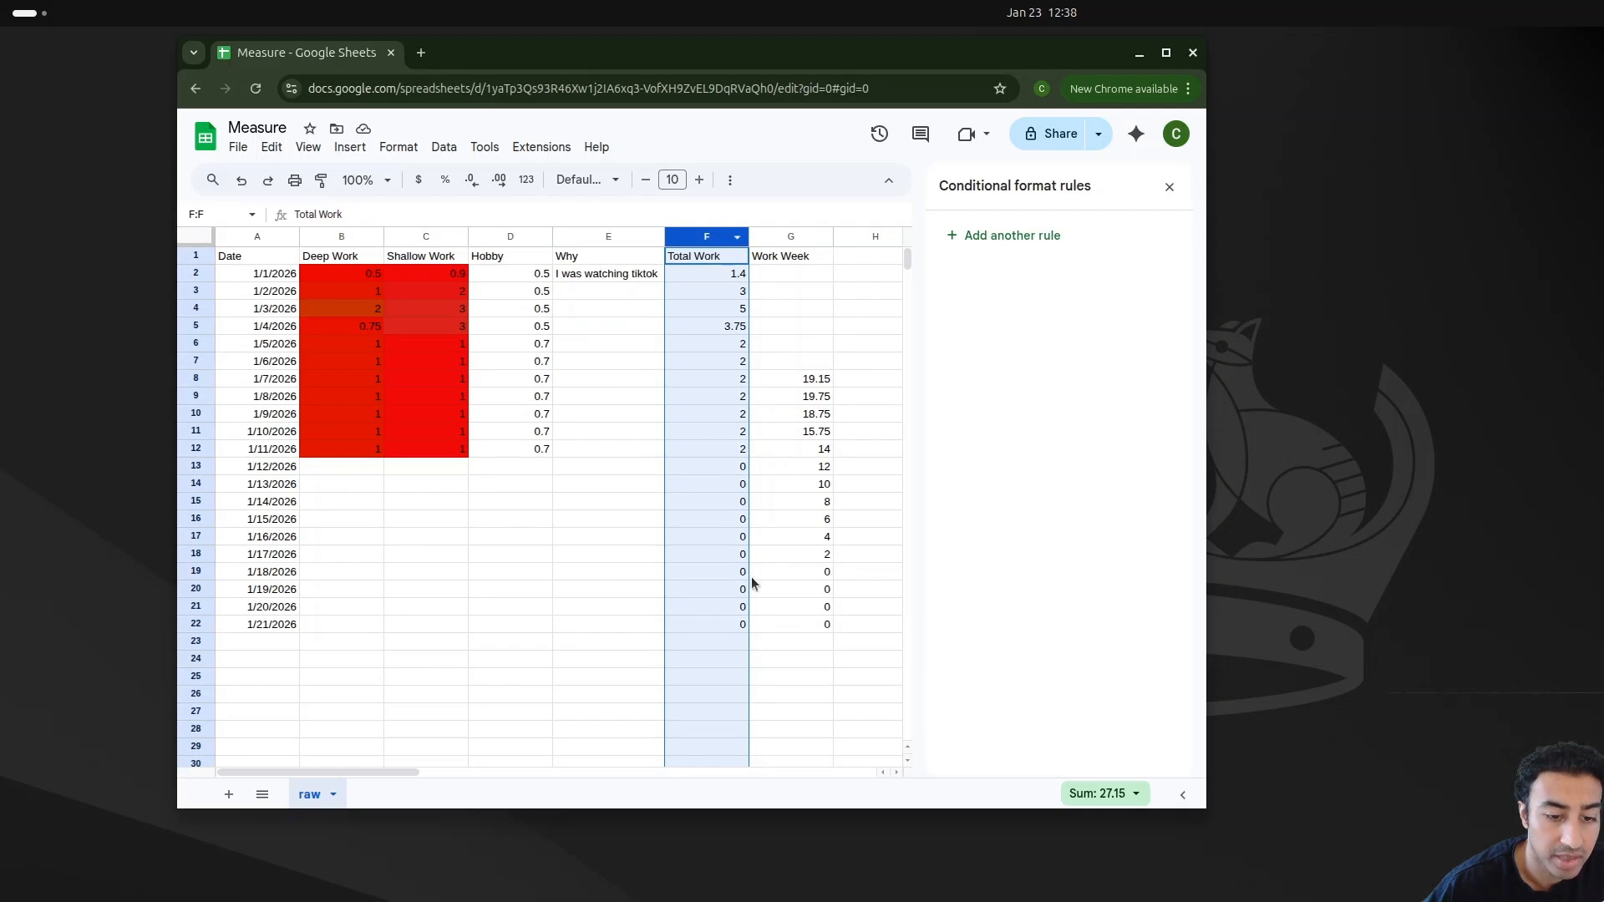
left_click(399, 147)
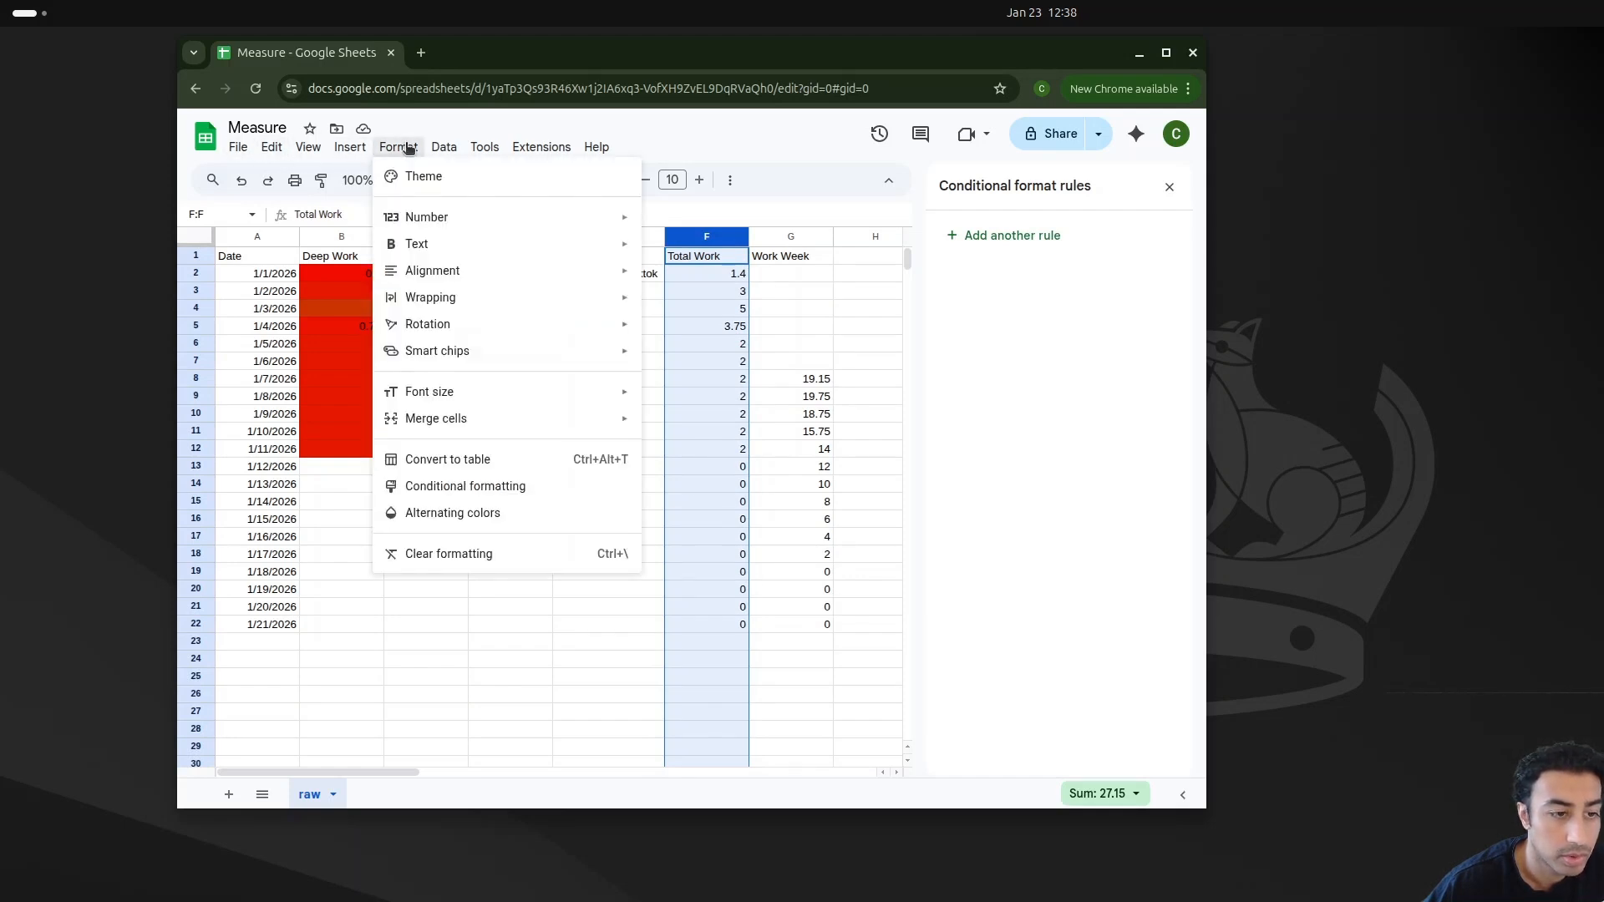
left_click(522, 487)
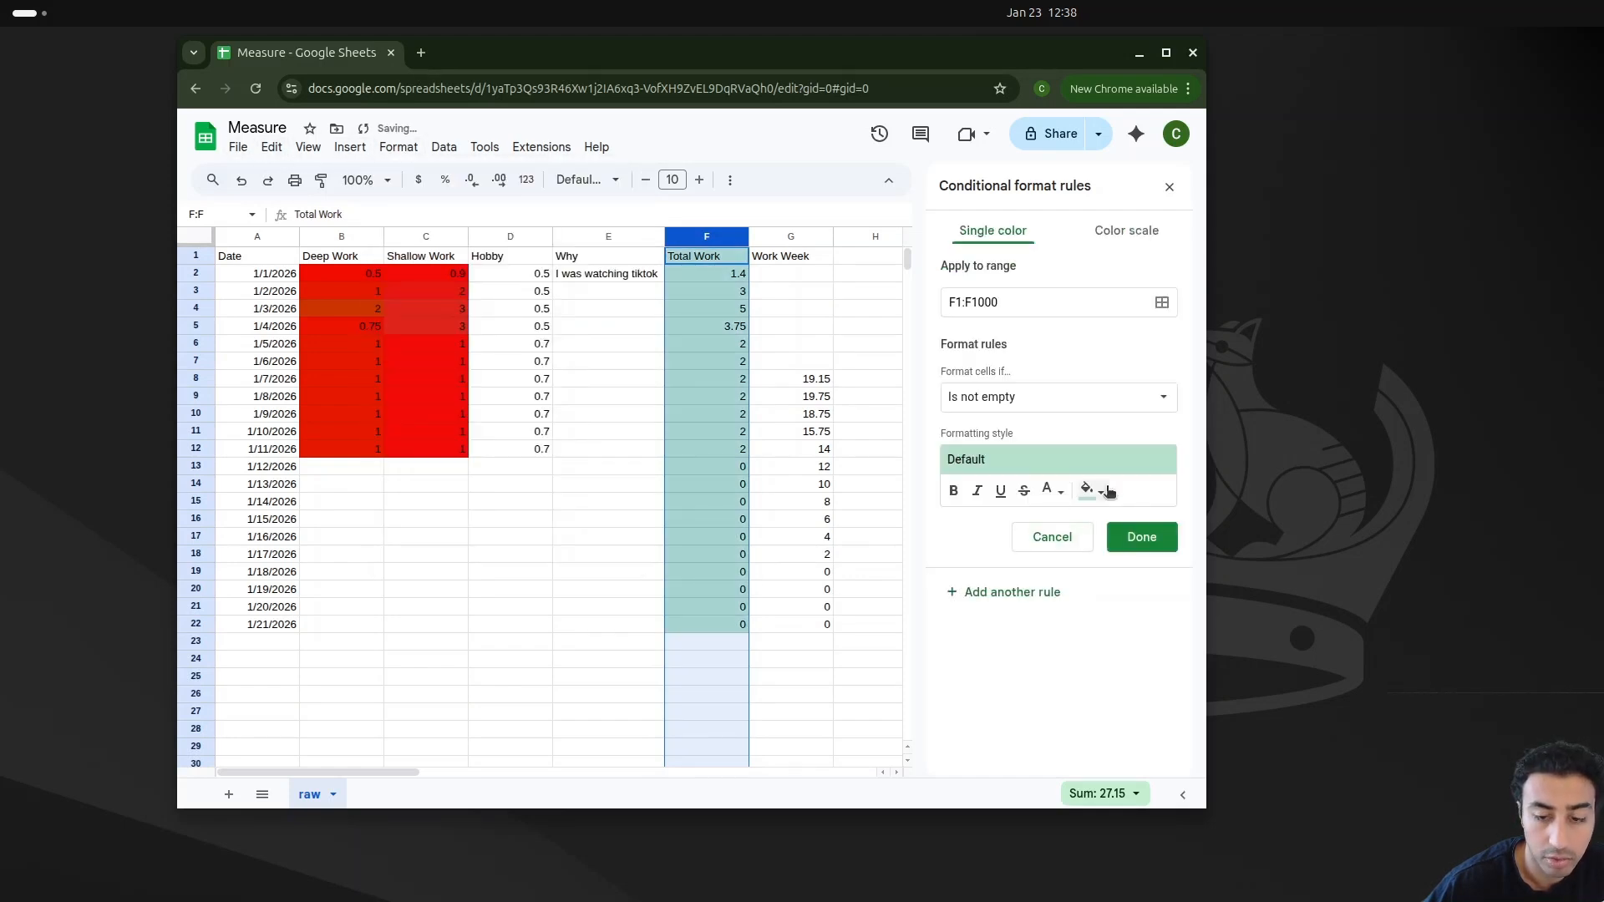
left_click(1128, 232)
left_click(991, 467)
left_click(1006, 504)
type("0")
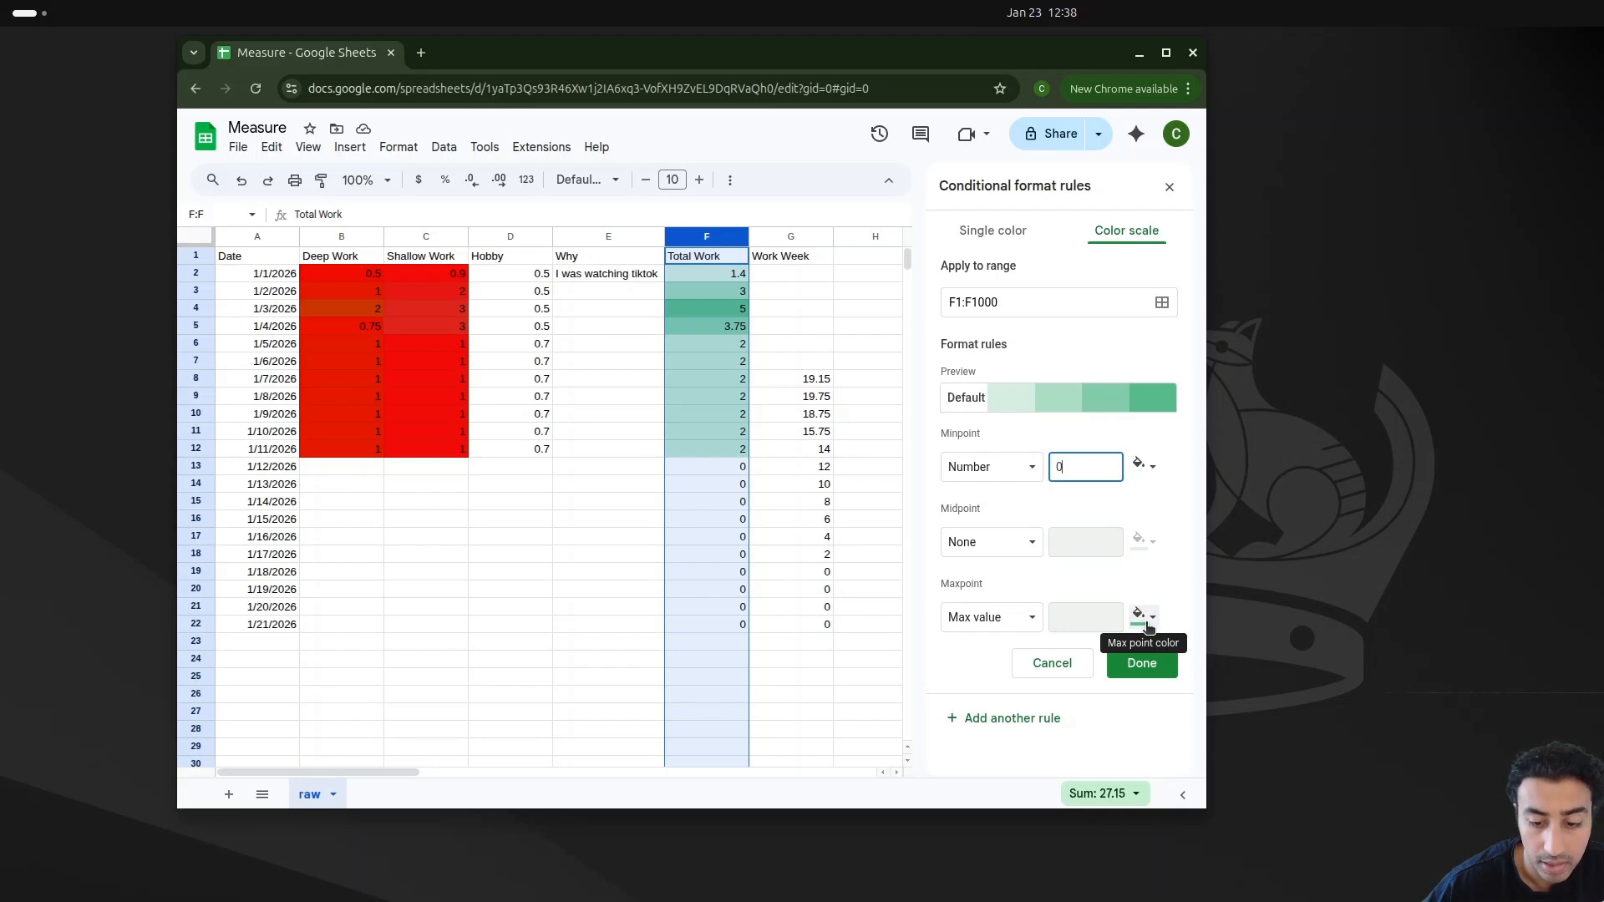
Step: Set the Total Work maxpoint to Number 15, color the minpoint red, and save the rule
left_click(991, 617)
left_click(978, 642)
type("5")
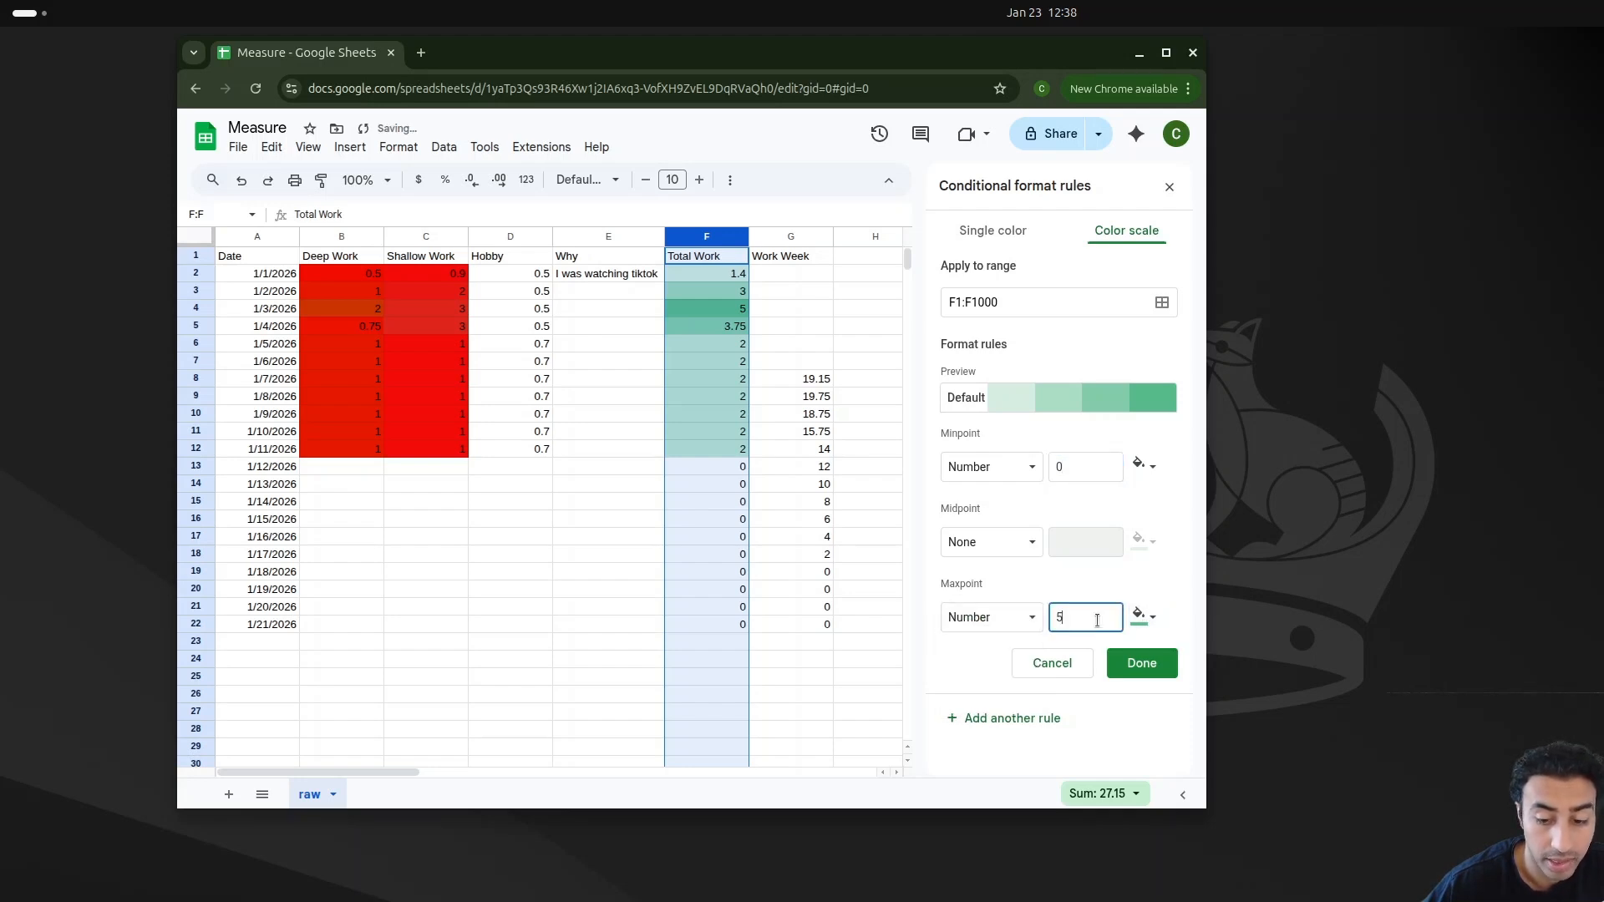
key("BackSpace")
type("15")
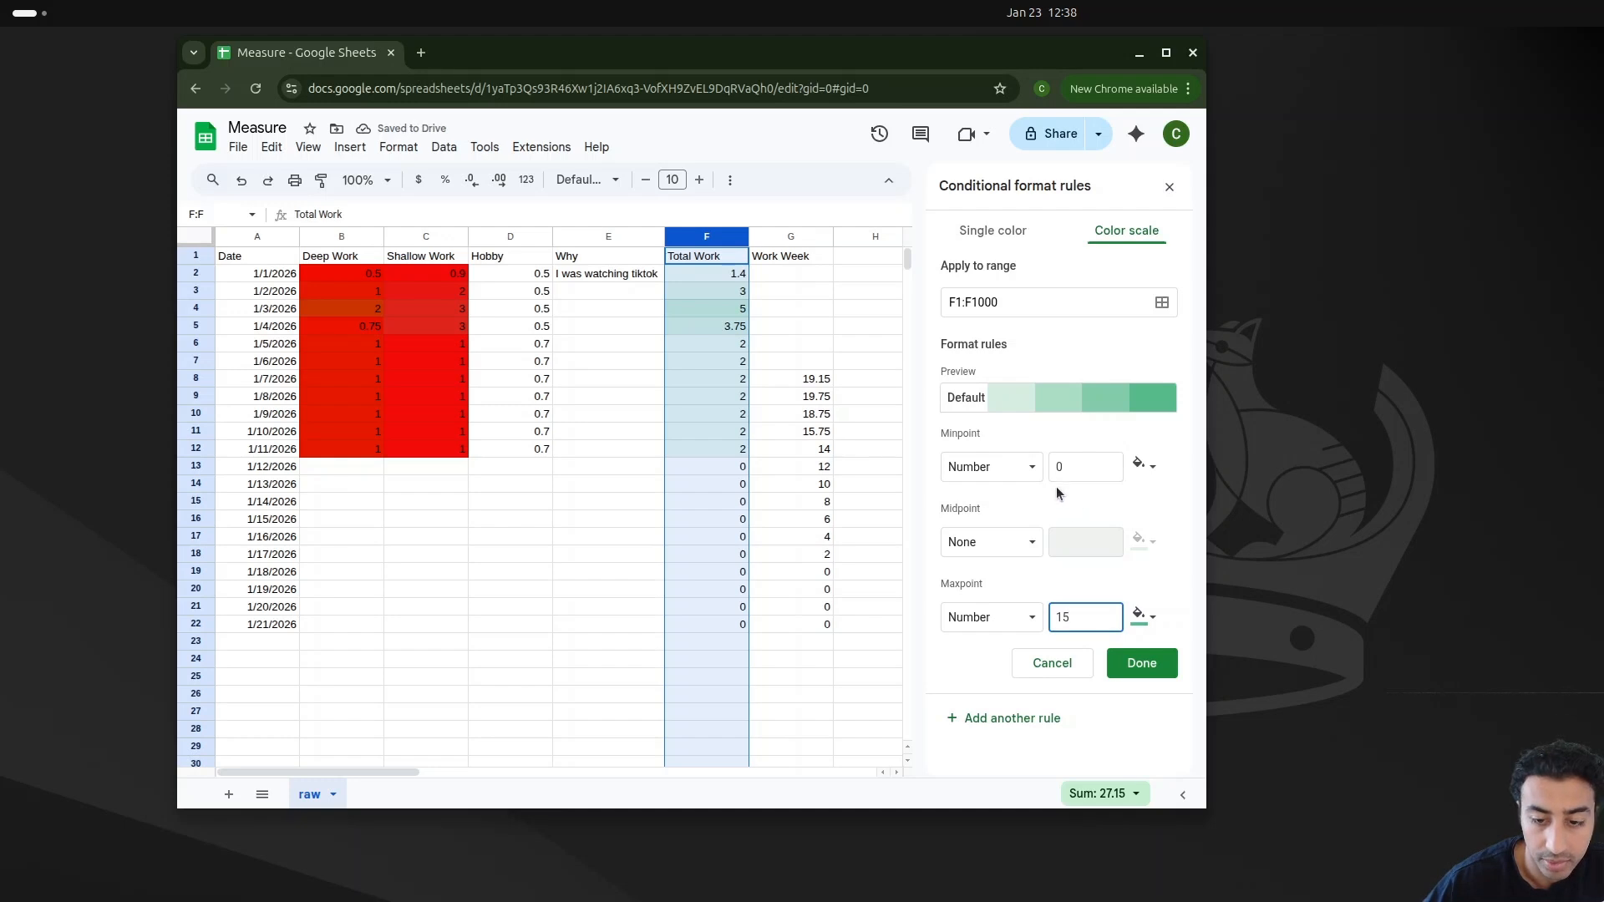
left_click(1143, 465)
left_click(996, 519)
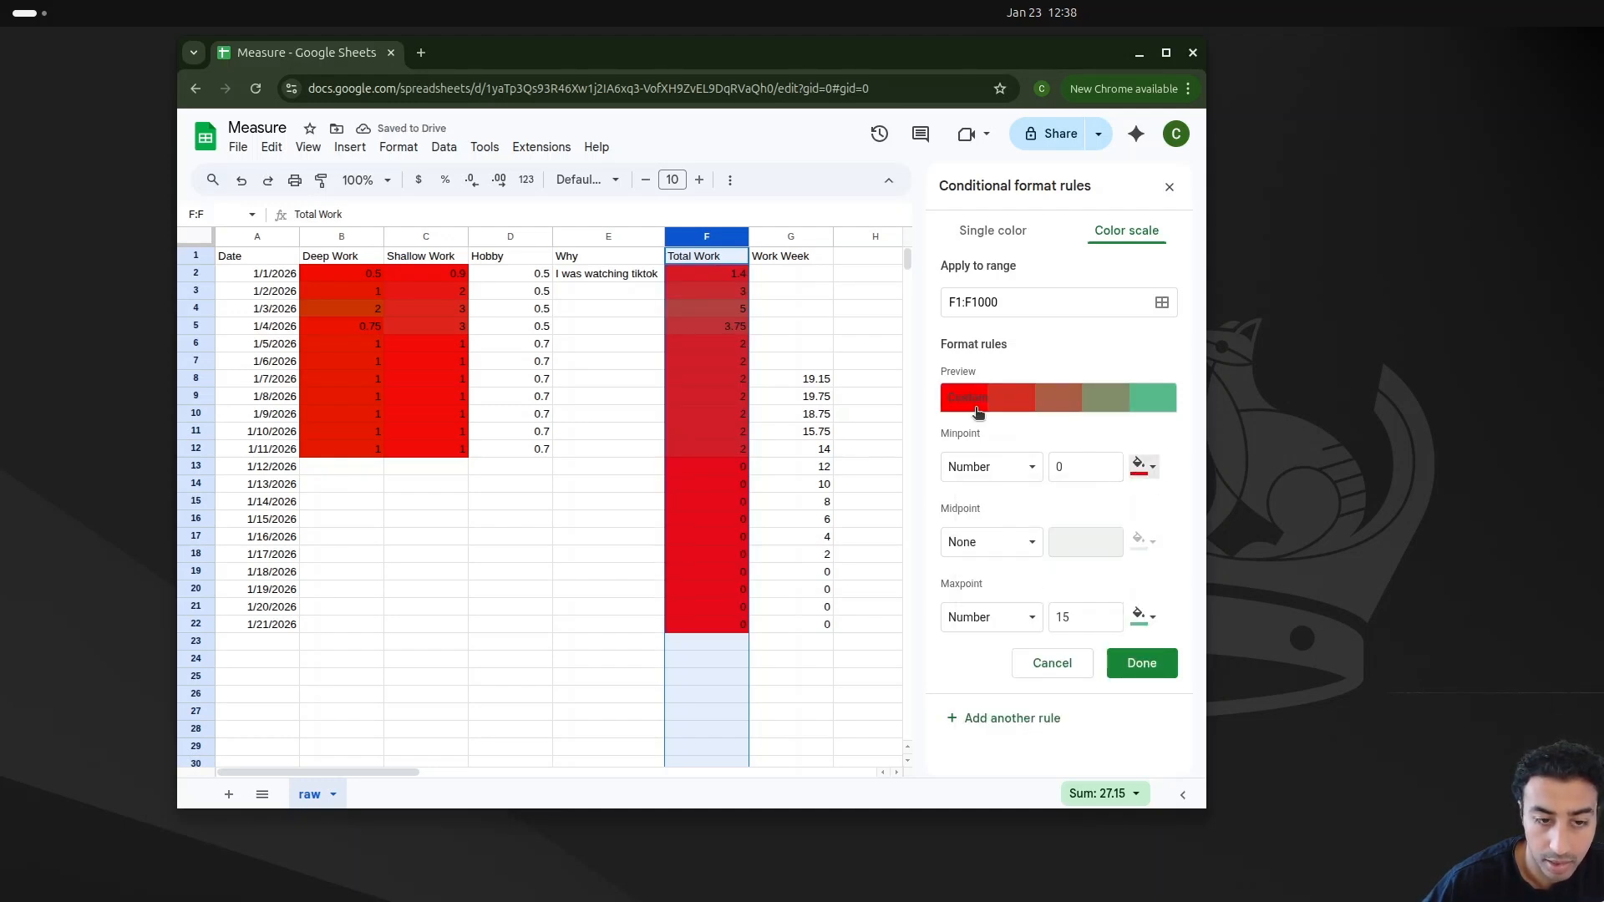
left_click(1158, 673)
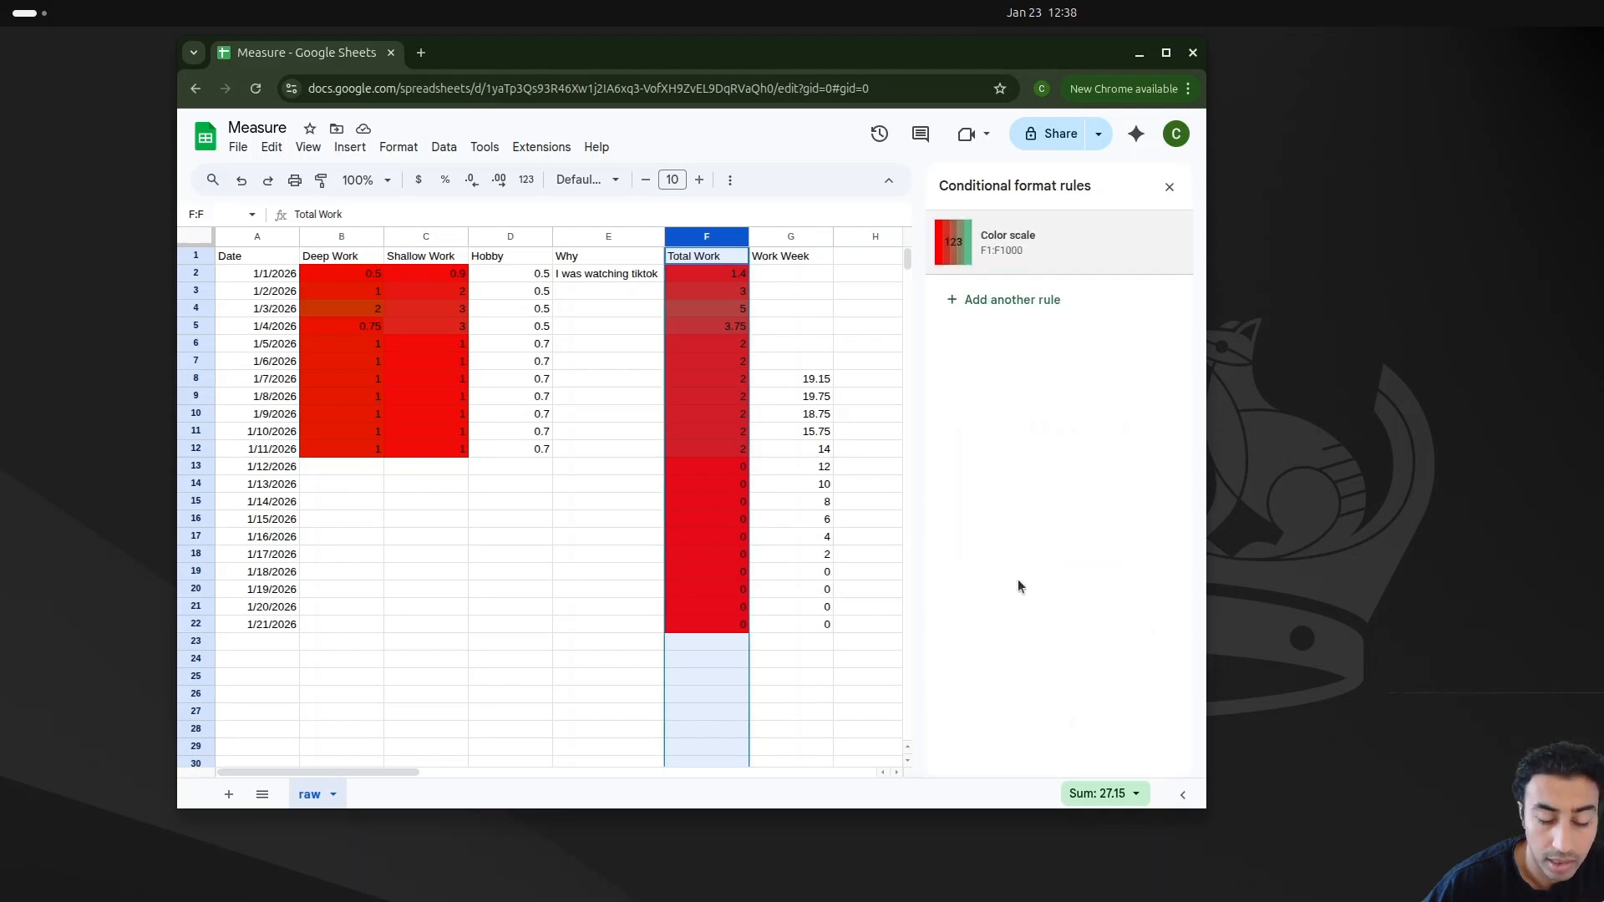
Step: Add a color-scale conditional format to the Work Week column with Number minpoint 0 and Number maxpoint 30
left_click(816, 380)
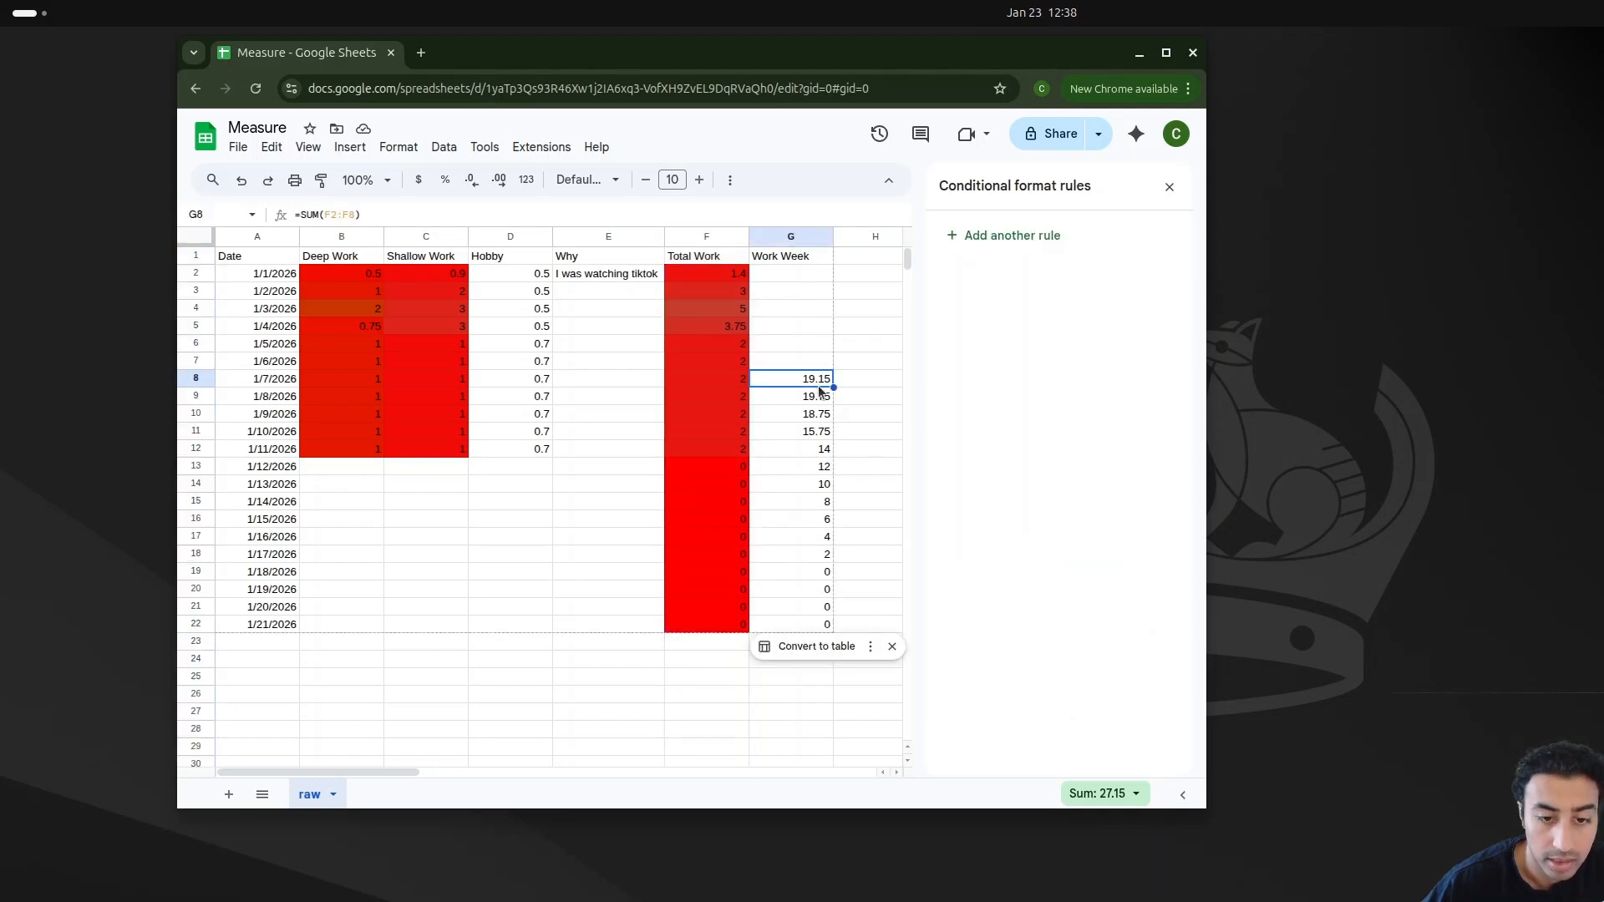
left_click(851, 450)
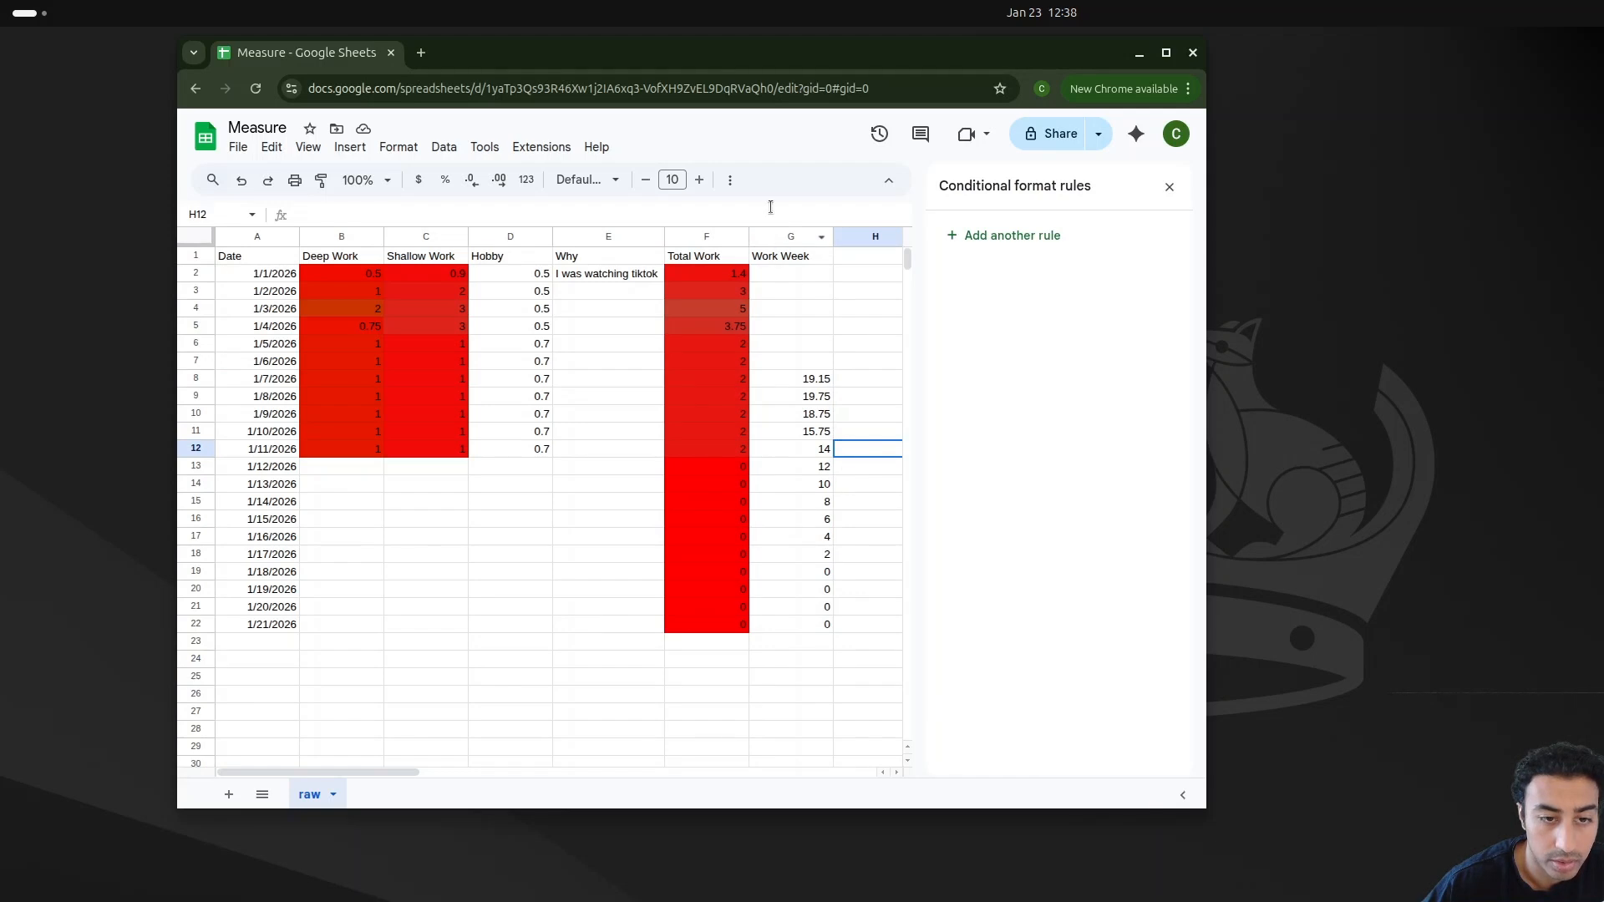
left_click(777, 237)
left_click(398, 147)
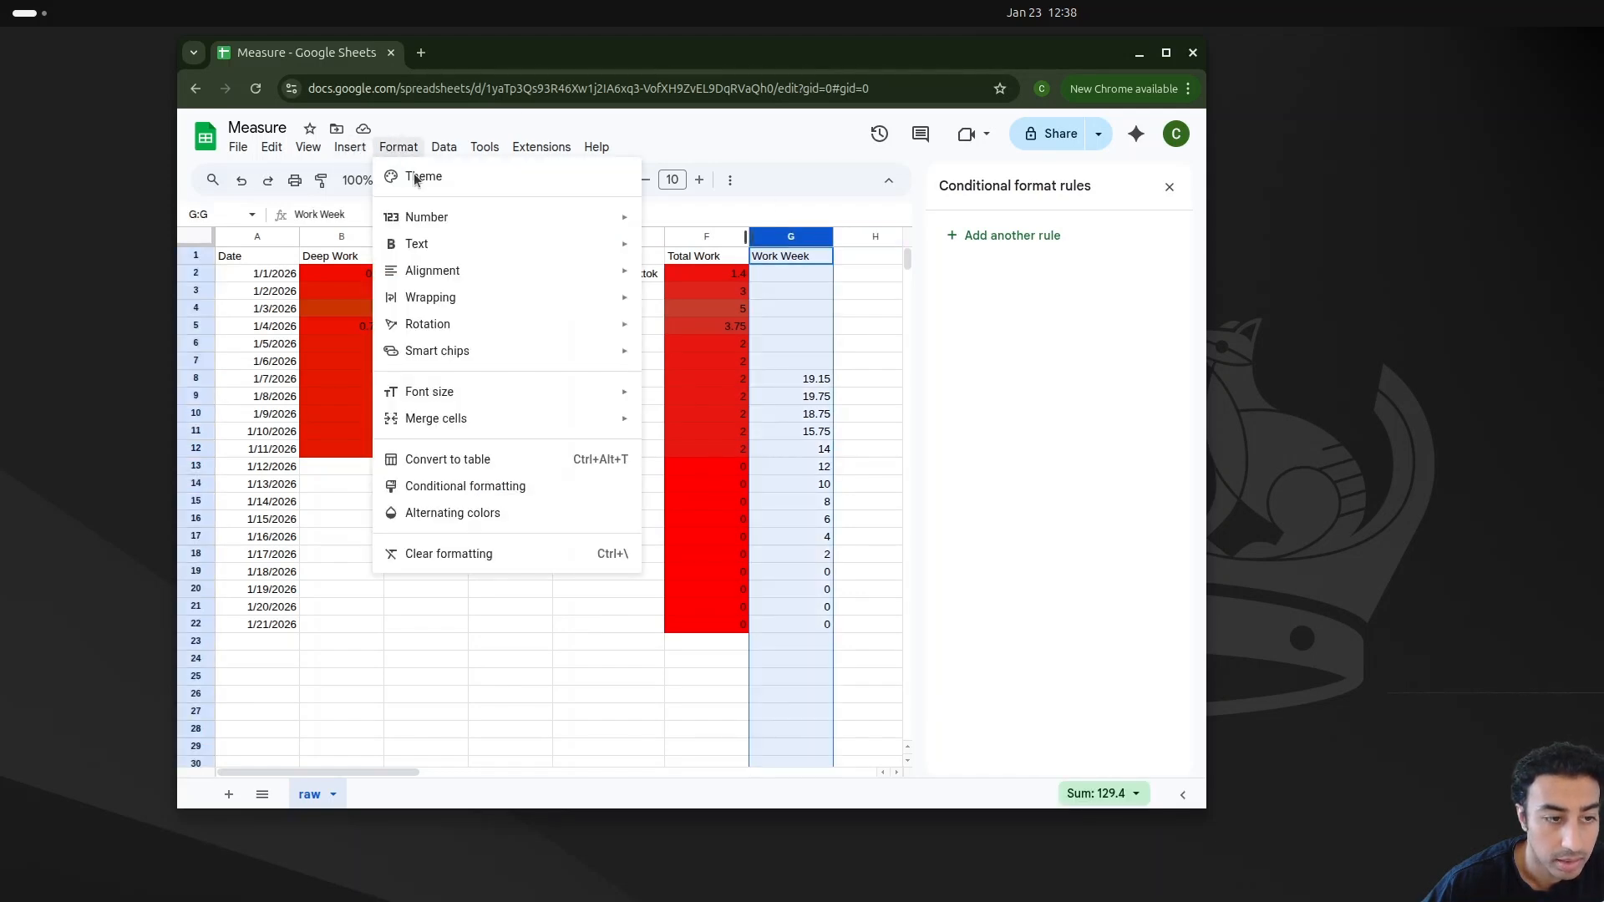
left_click(504, 484)
left_click(1126, 230)
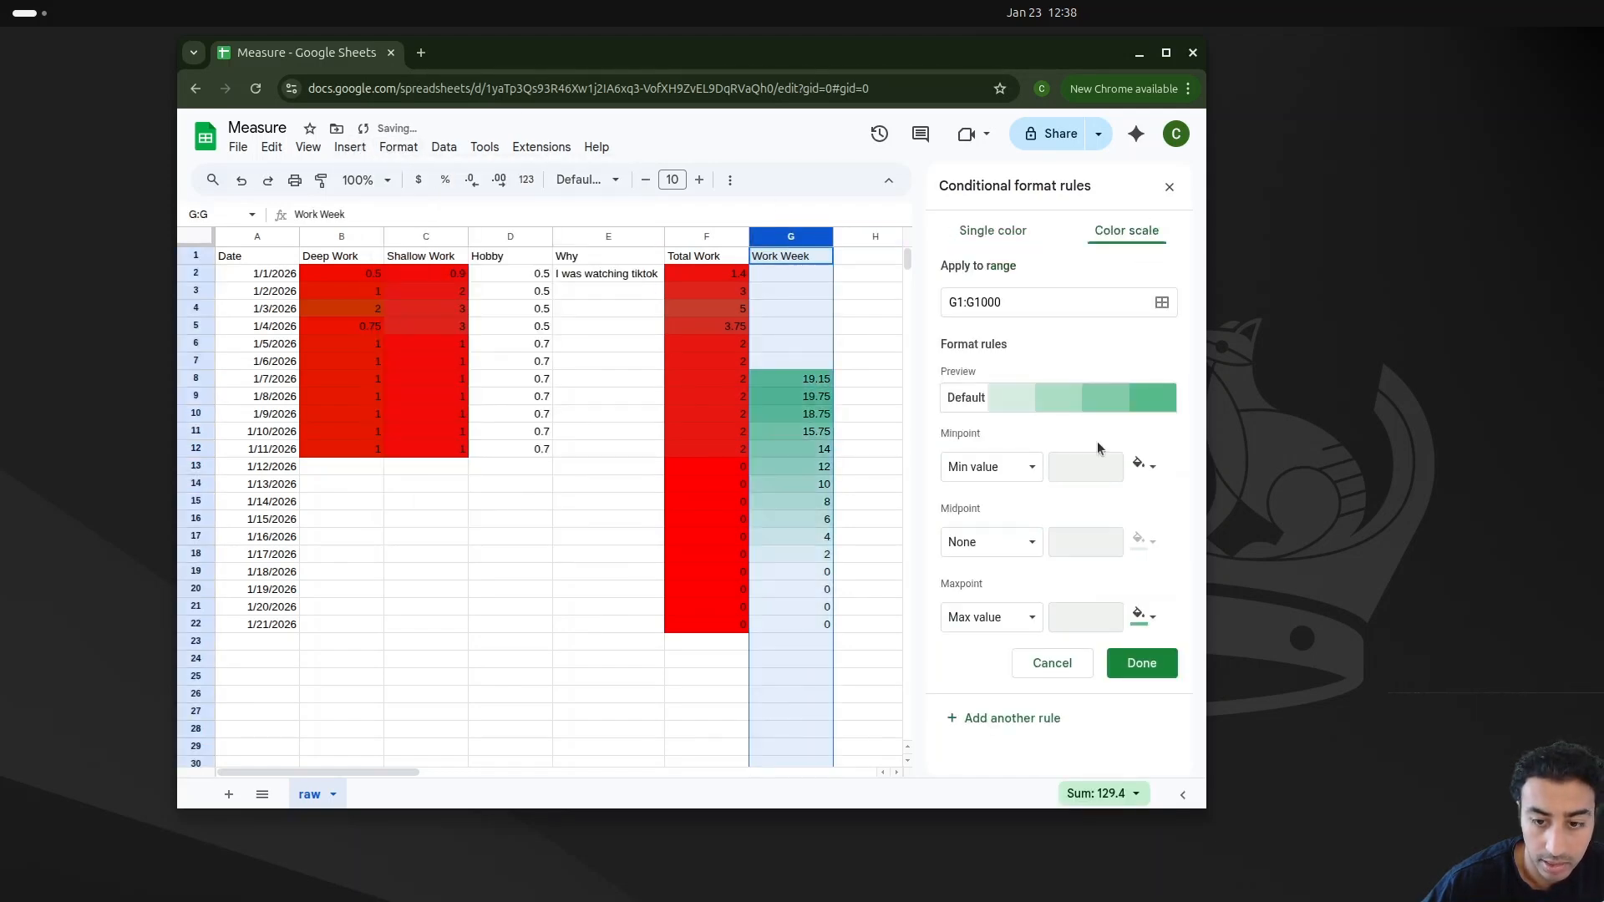
left_click(1085, 470)
left_click(1010, 625)
left_click(1010, 648)
left_click_drag(1091, 617, 1036, 619)
key("BackSpace")
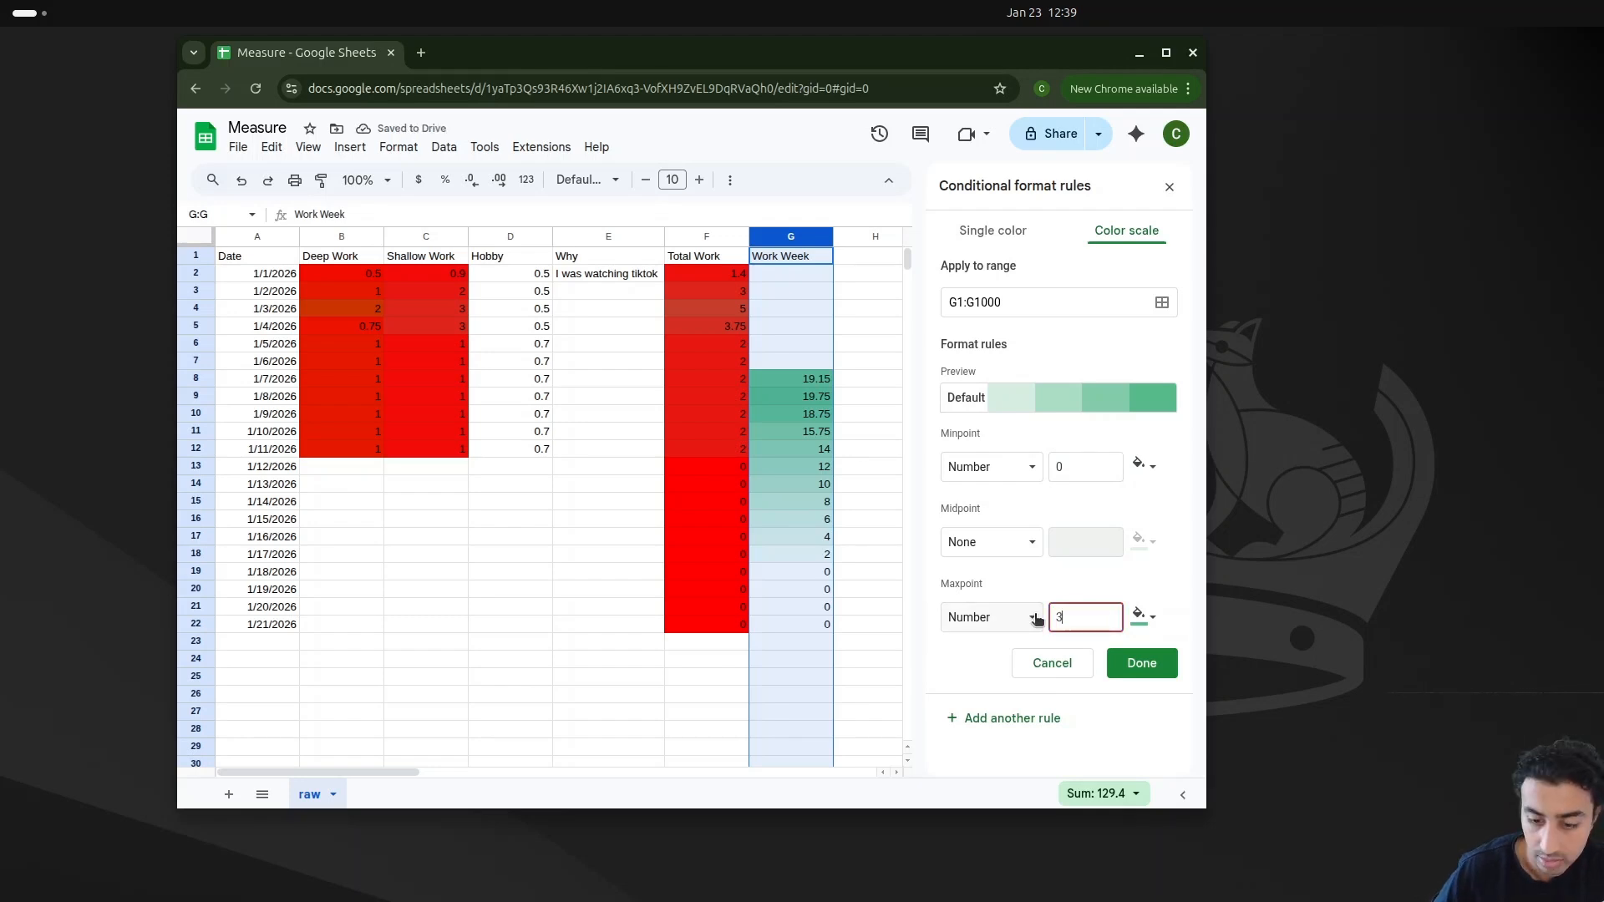
Step: Color the Work Week scale's maxpoint green and minpoint red, then save the rule
left_click(1145, 617)
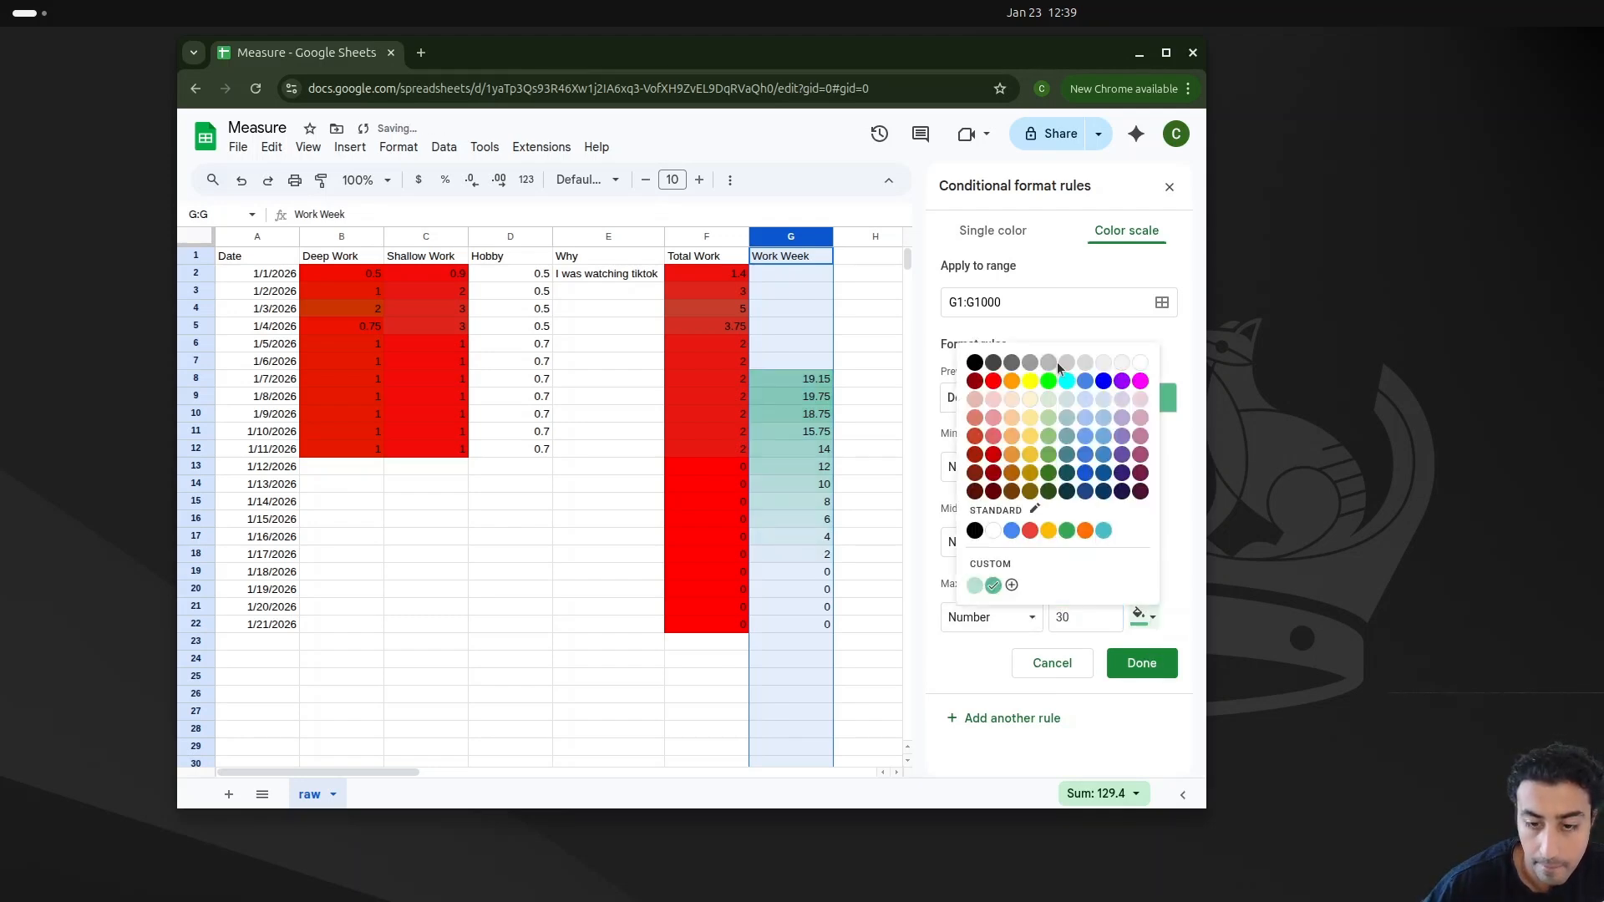
left_click(1181, 537)
left_click(1145, 465)
left_click(991, 523)
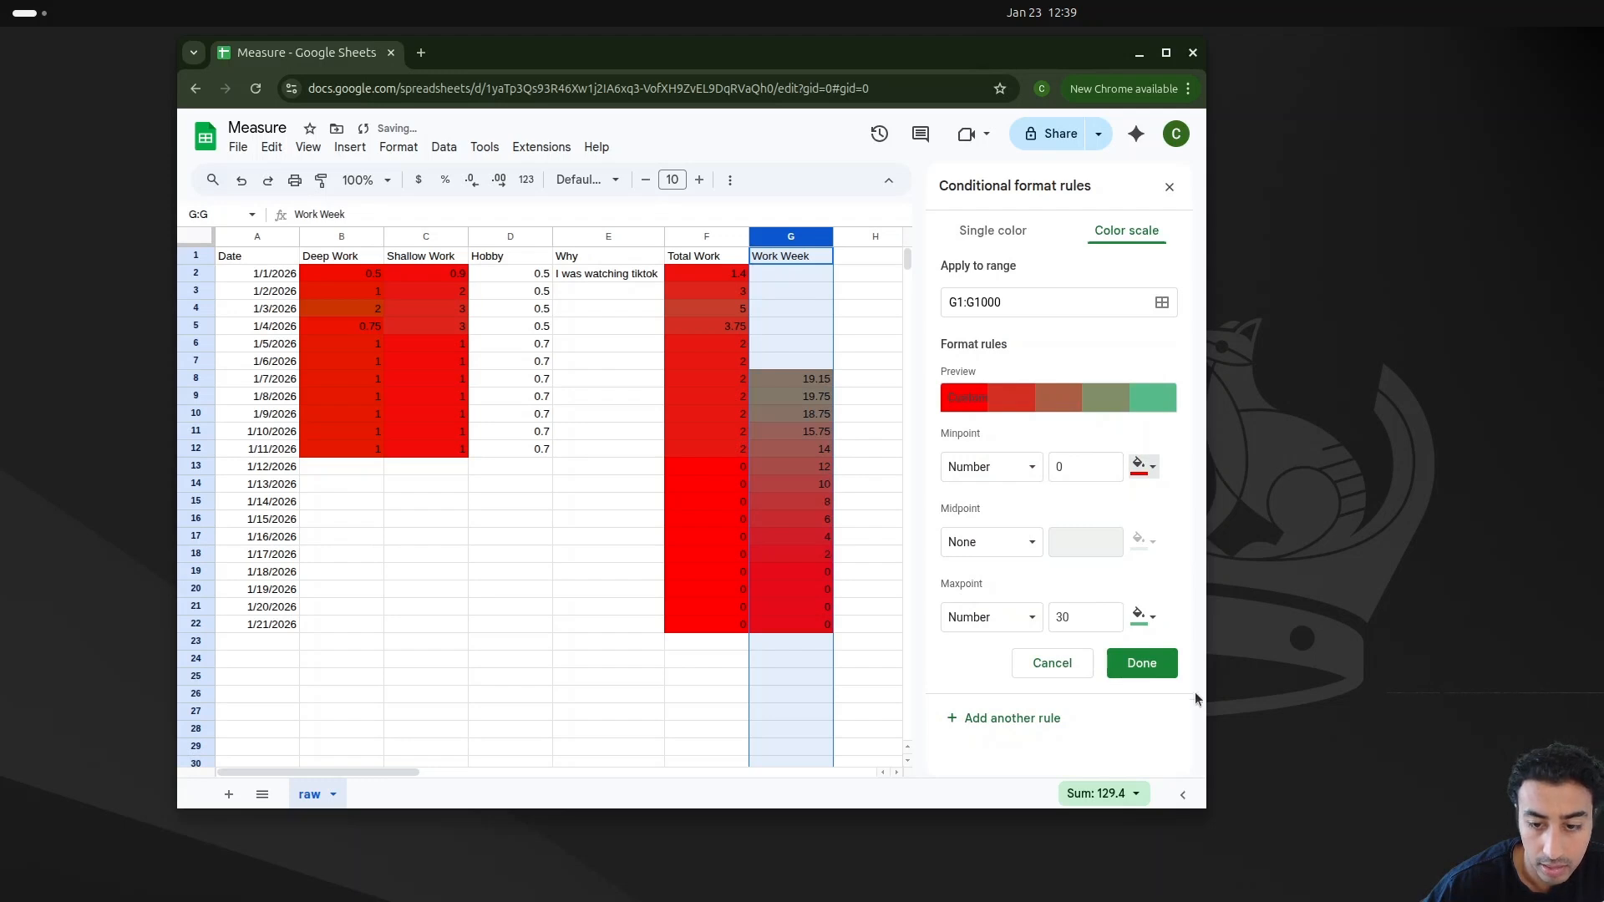
left_click(1159, 669)
Step: Inspect which conditional format rules apply to cells in the Deep Work and Shallow Work columns
left_click(871, 520)
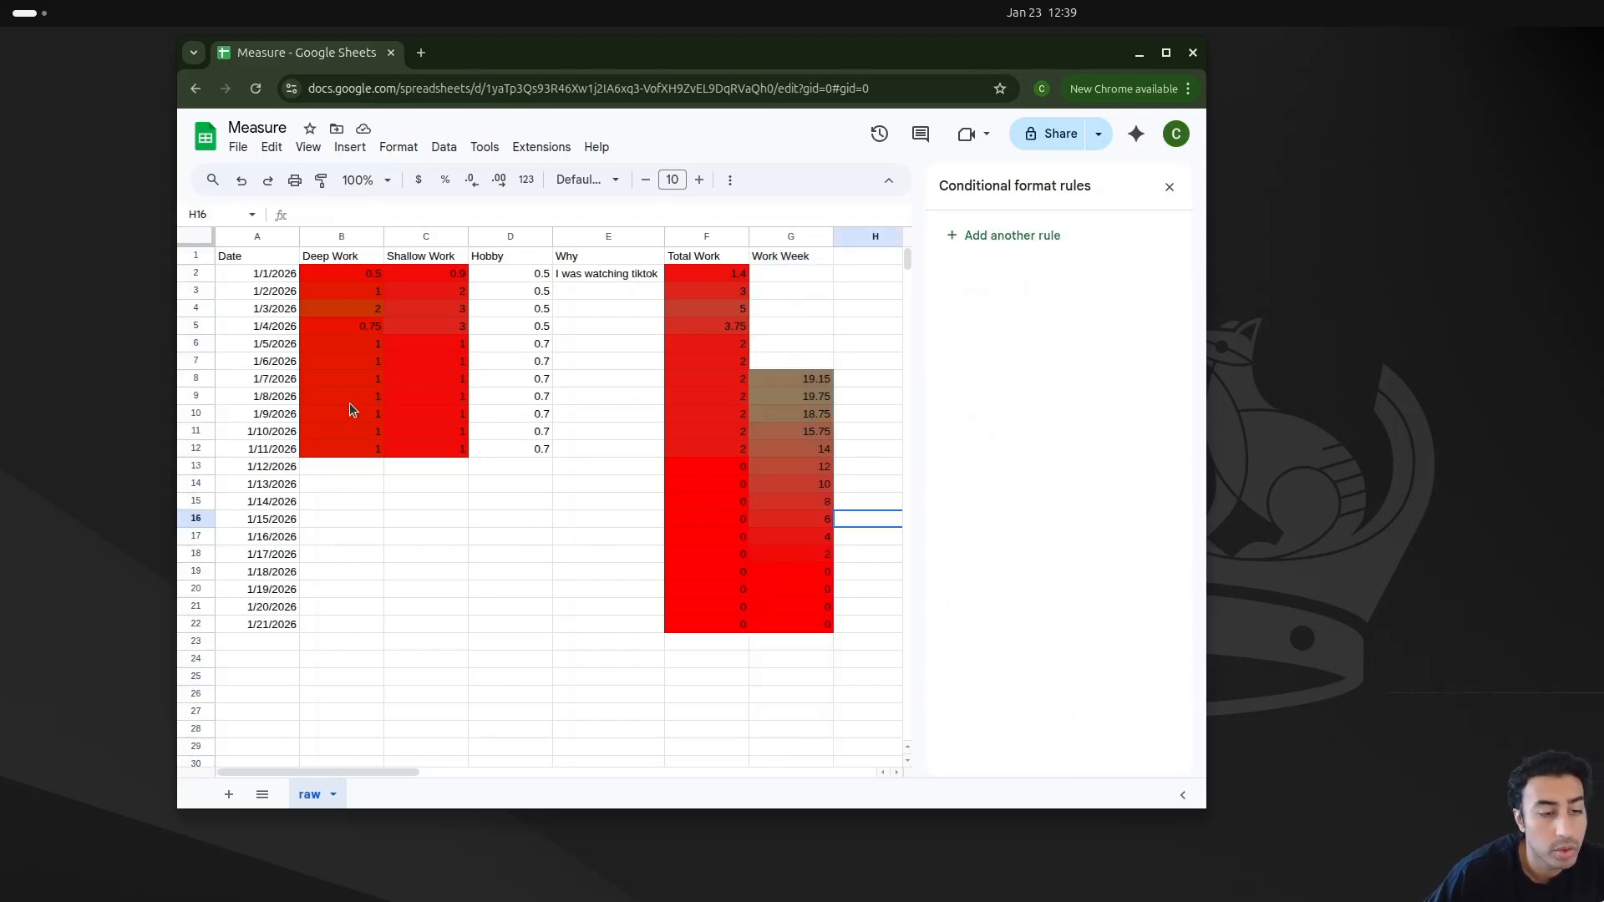
left_click(346, 464)
left_click(410, 468)
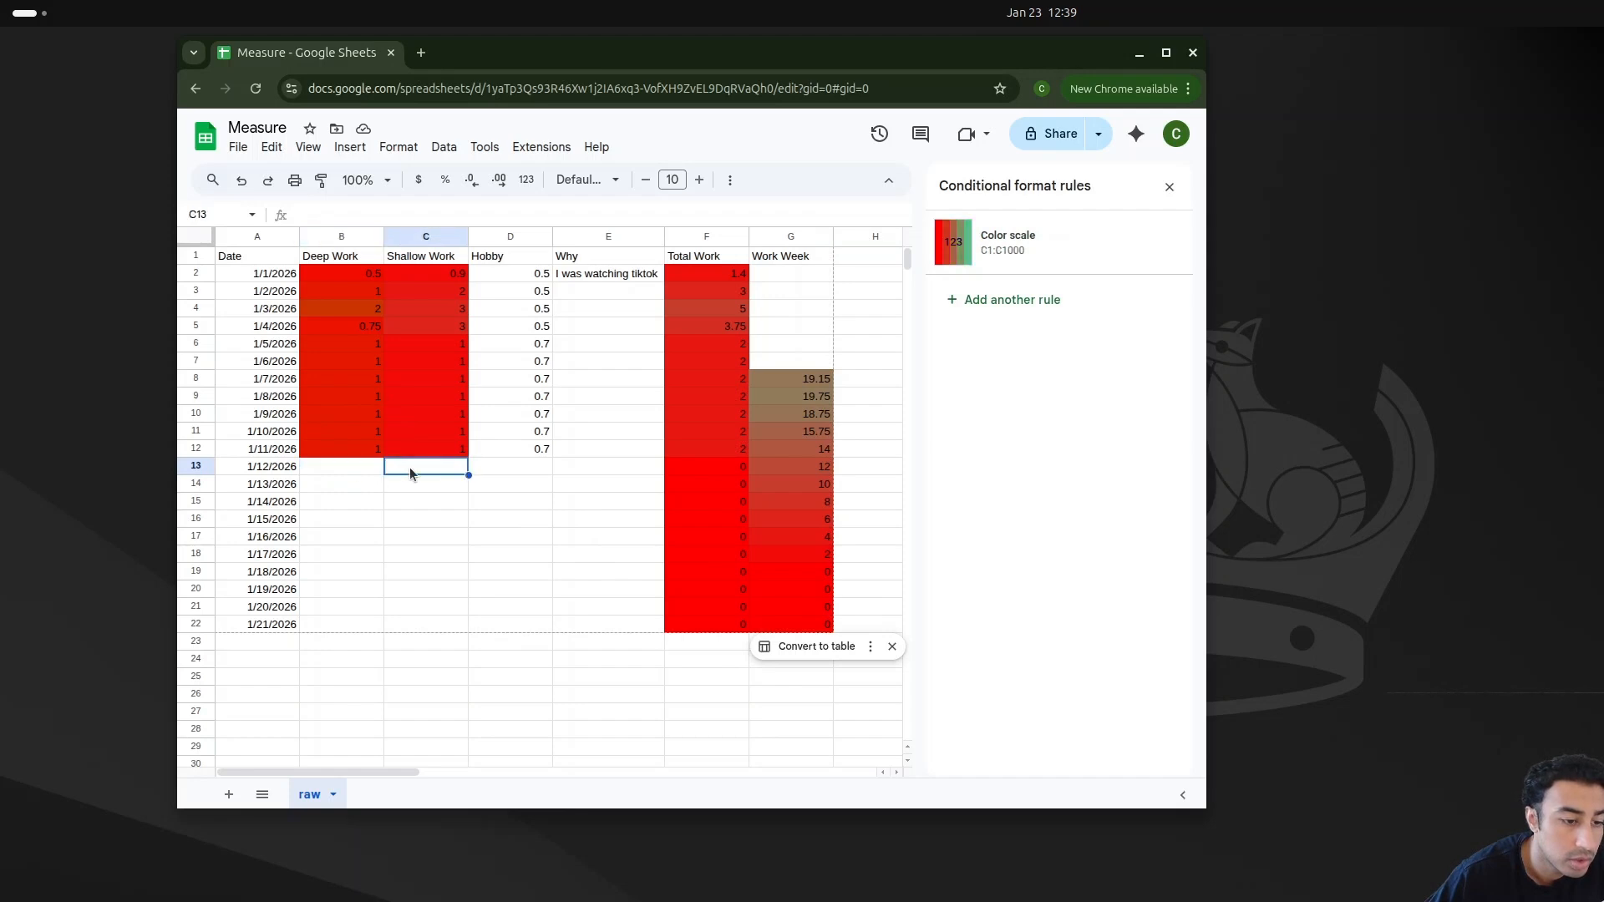
left_click(382, 474)
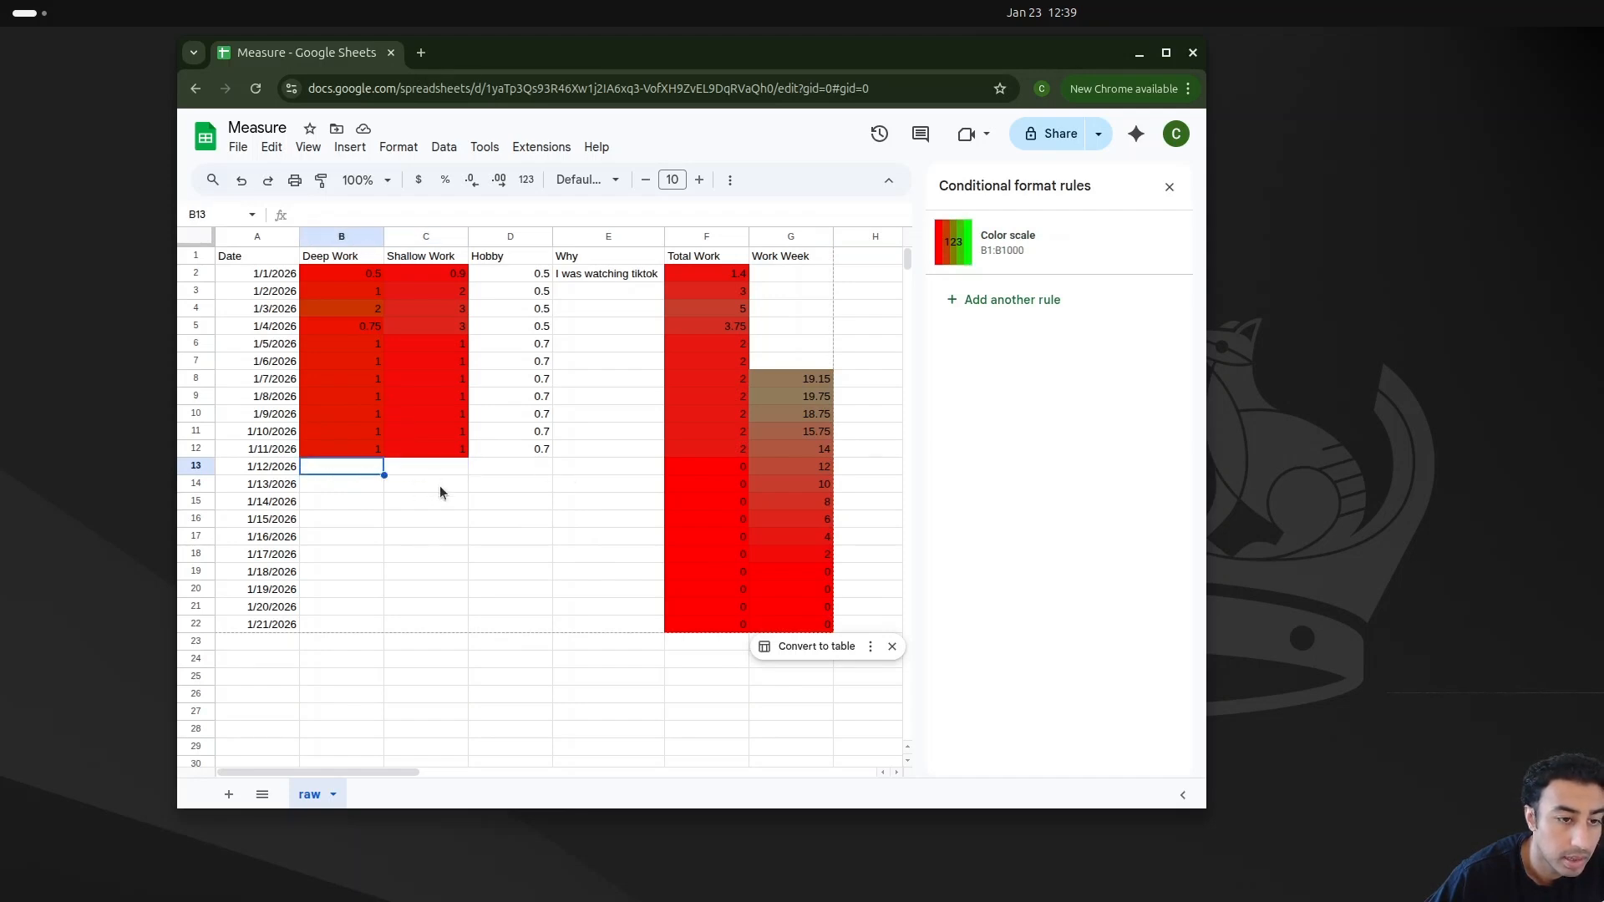
left_click(430, 484)
left_click(433, 469)
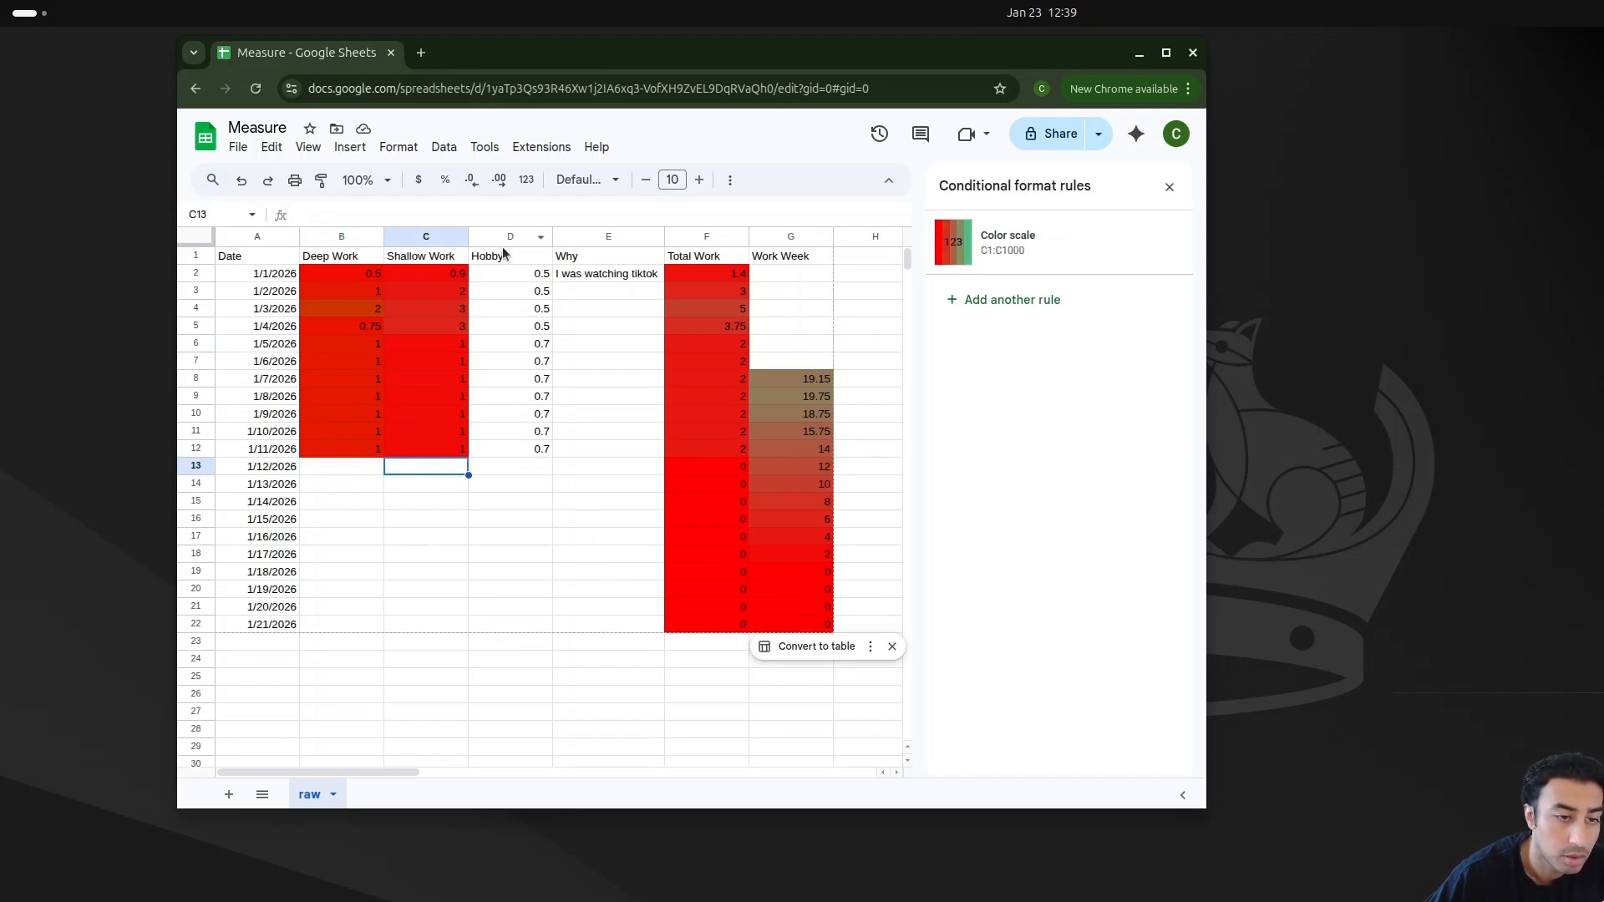
Step: Select the Hobby header and values from D1 through D12
left_click_drag(508, 259, 511, 448)
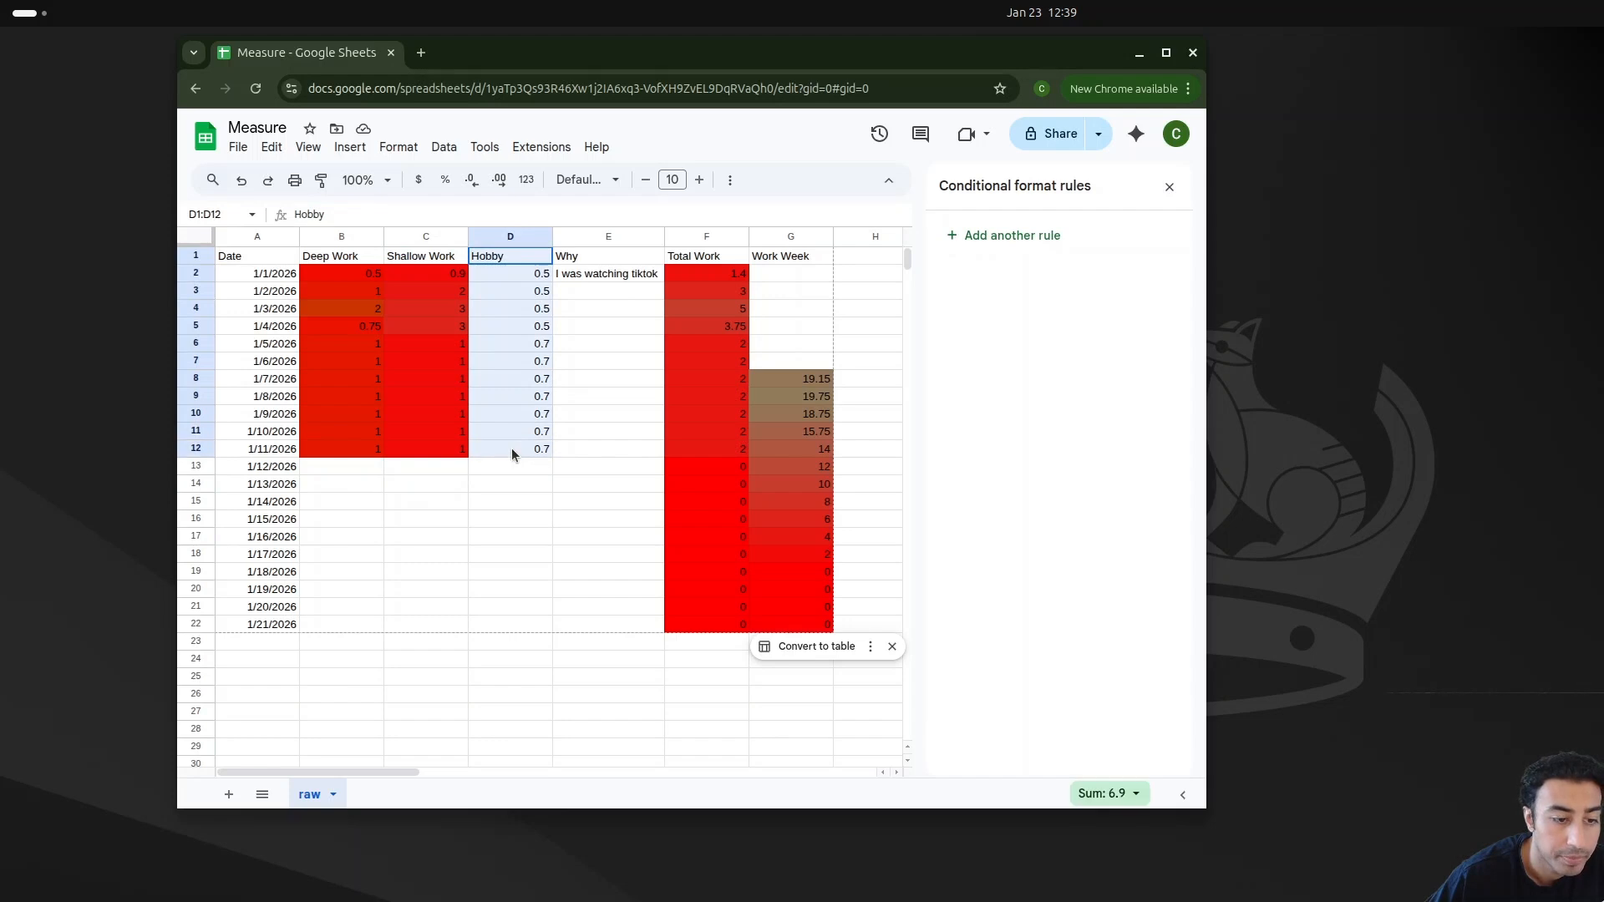
left_click_drag(1206, 254, 1312, 293)
scroll(385, 479, "down", 4)
scroll(424, 474, "up", 4)
scroll(485, 719, "down", 5)
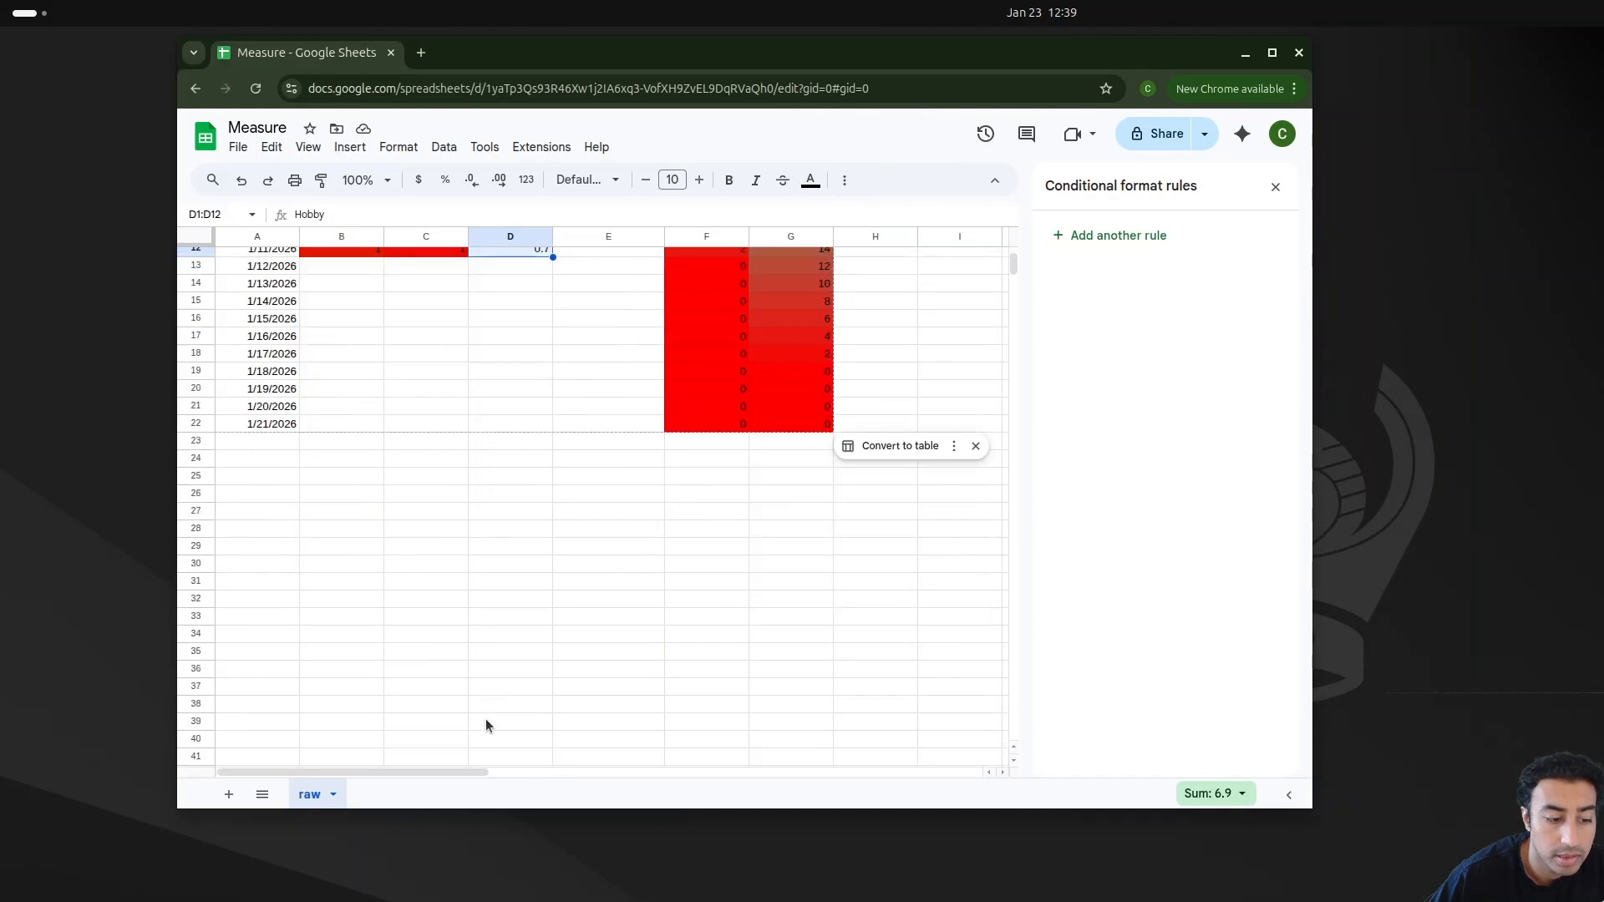
scroll(490, 712, "up", 5)
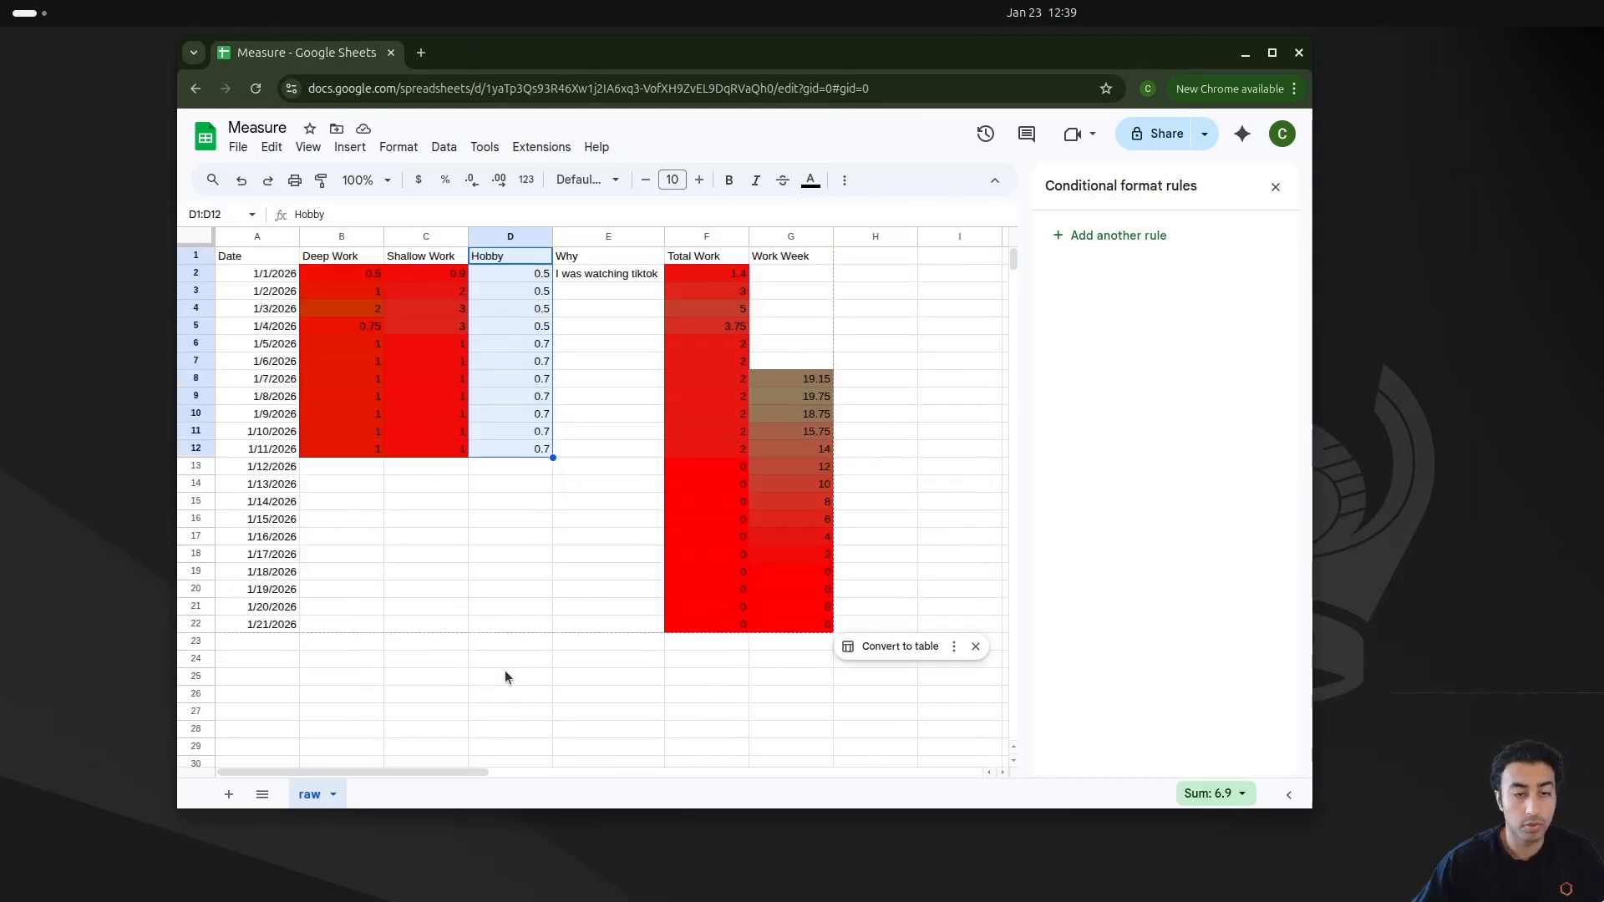